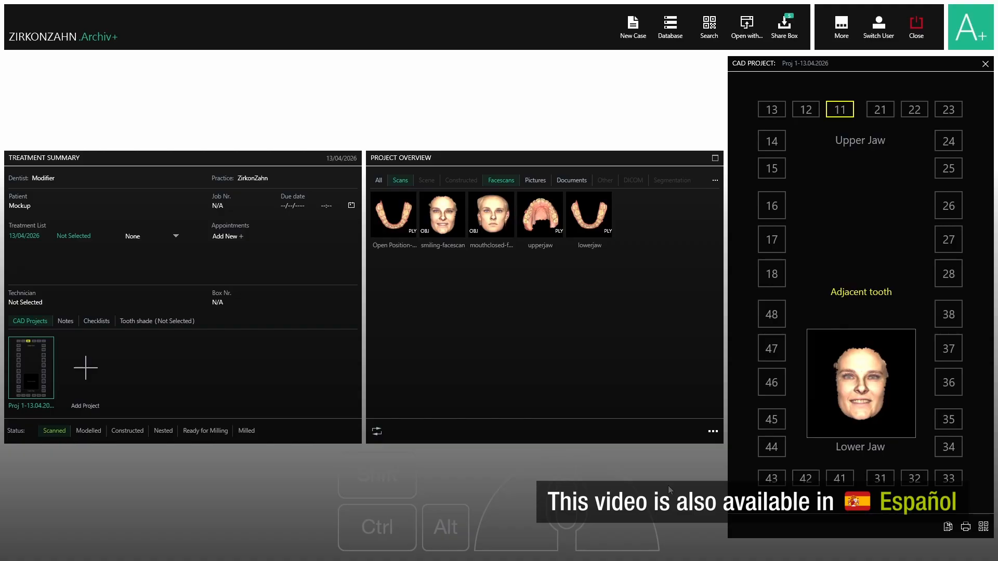
Preview the upperjaw scan with the lowerjaw scan, and compare it against the Open Position-lowerjaw scan.
click(547, 226)
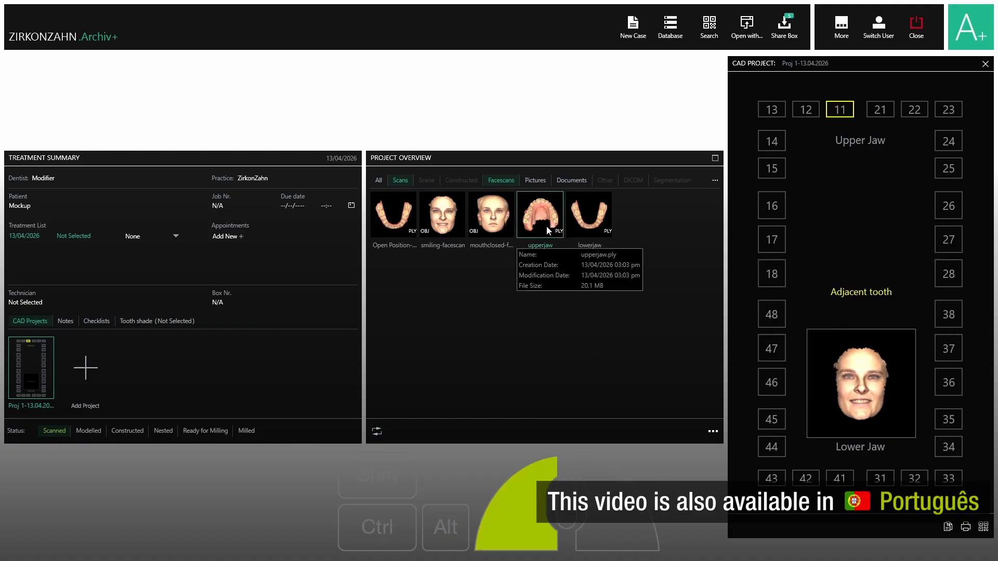
click(589, 219)
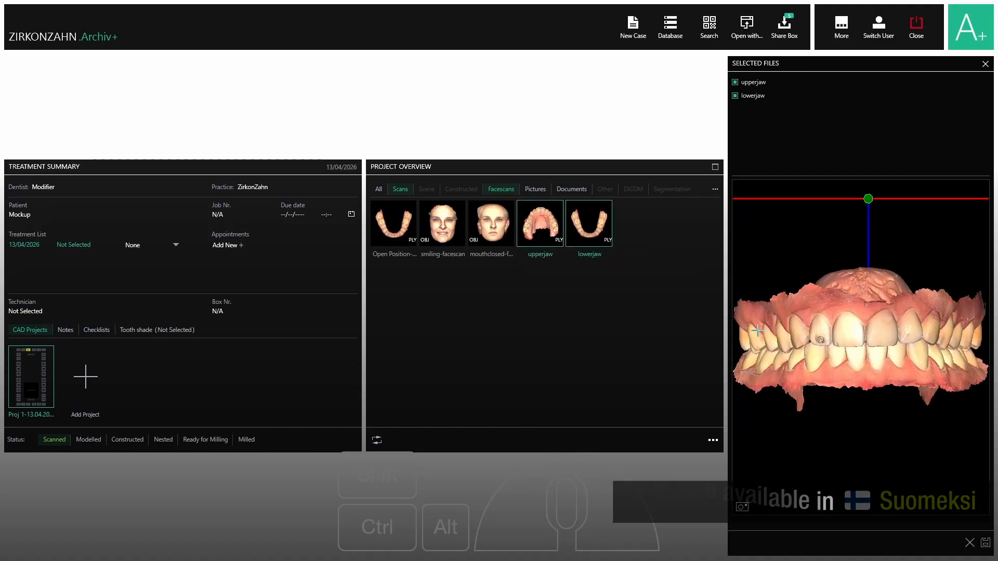
right_drag(840, 317, 879, 320)
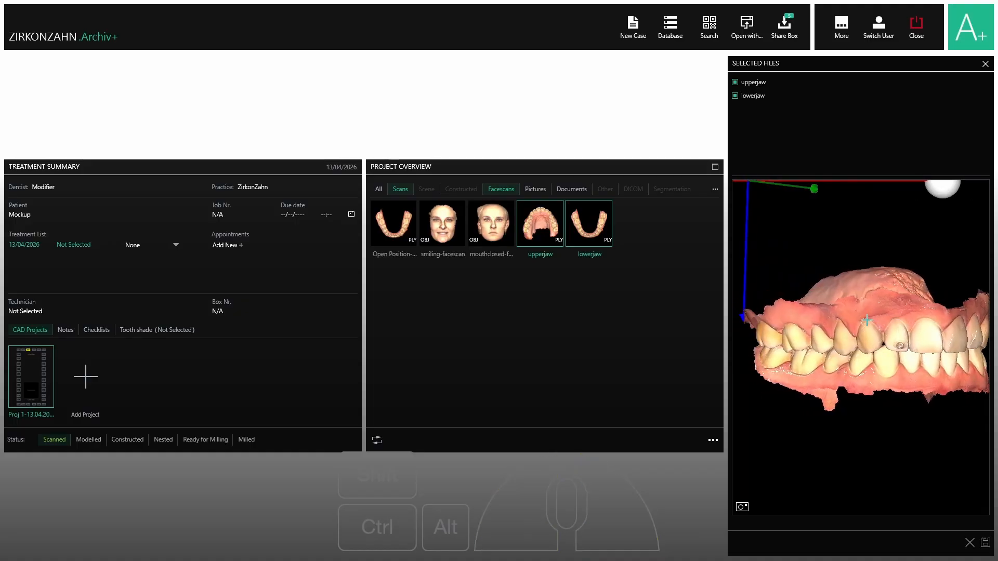
click(736, 95)
click(393, 228)
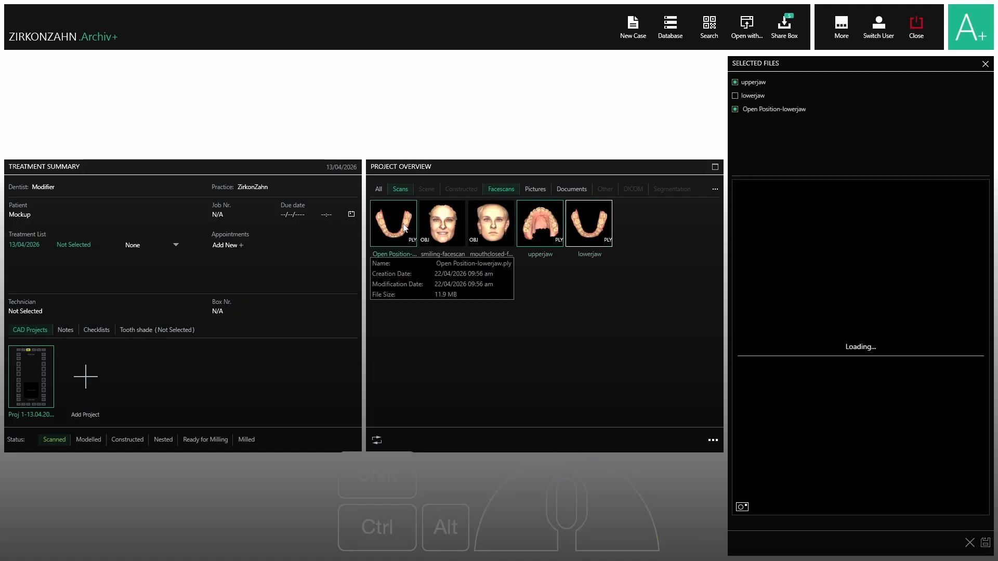
right_drag(790, 312, 836, 324)
Add the mouthclosed and smiling facescans to the preview, inspect them and clear the file selection.
click(491, 222)
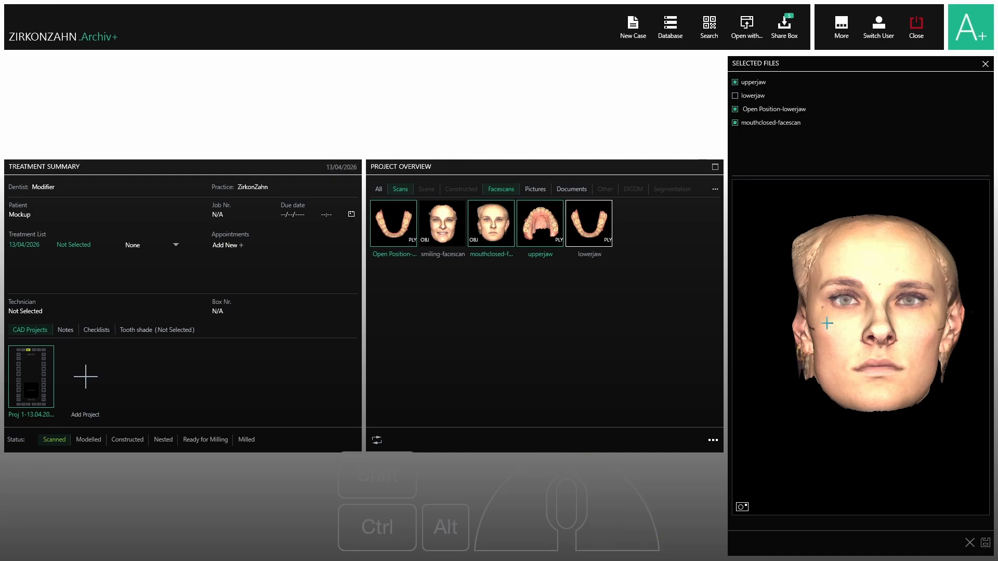
click(451, 234)
right_drag(831, 276, 865, 295)
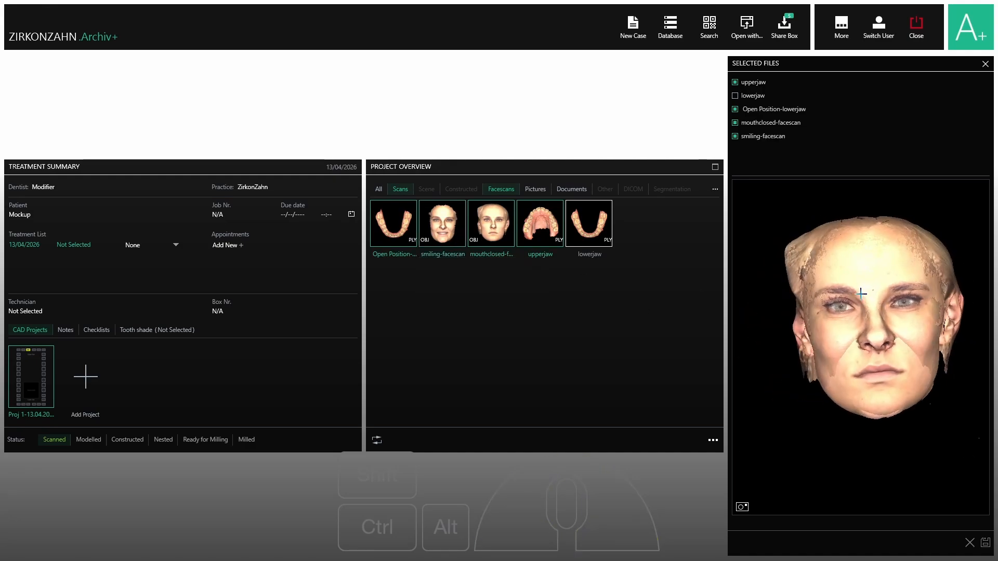
click(550, 310)
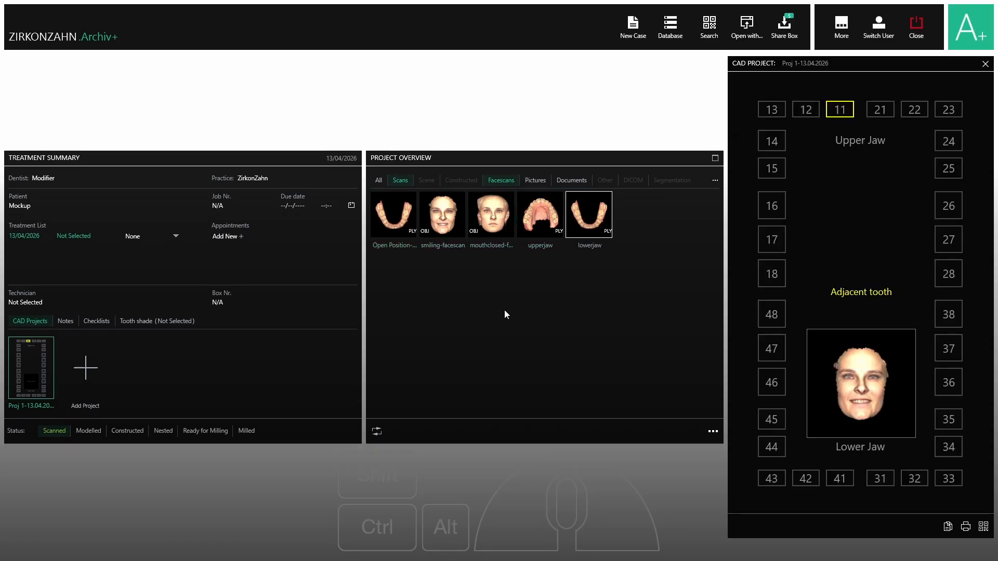
Open the CAD project in the Modifier software with the signed-in user and the Modifier license.
double_click(27, 366)
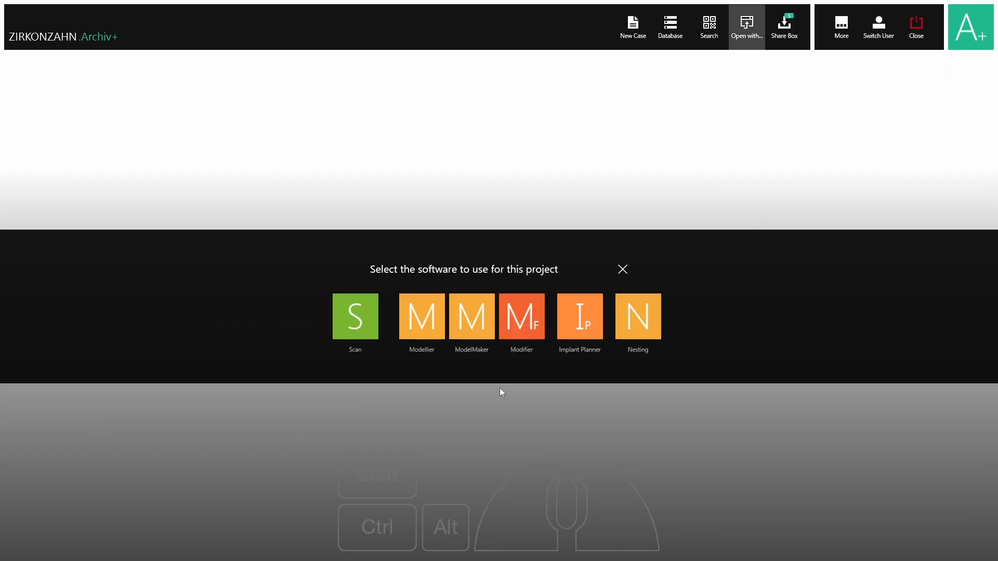
click(525, 328)
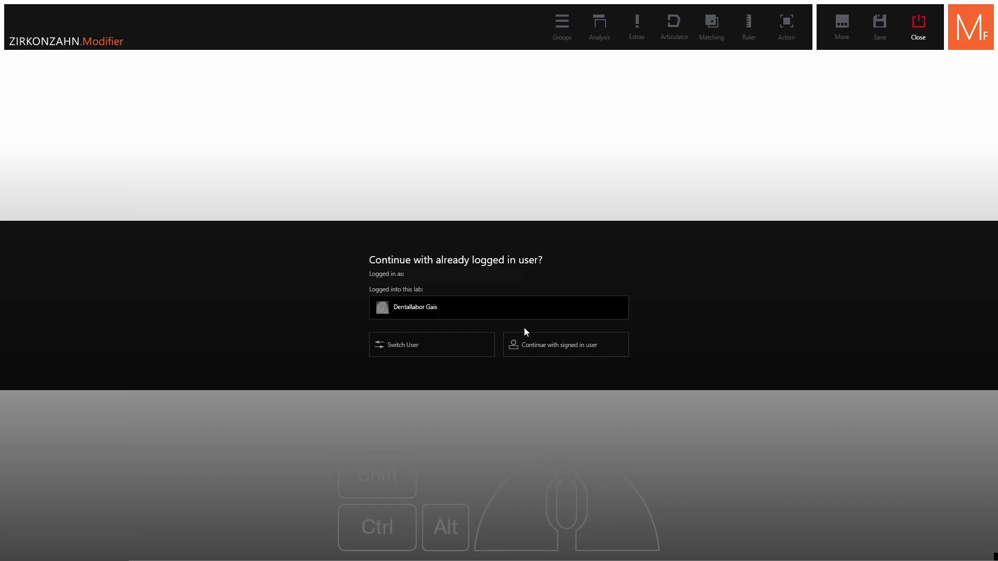
click(569, 347)
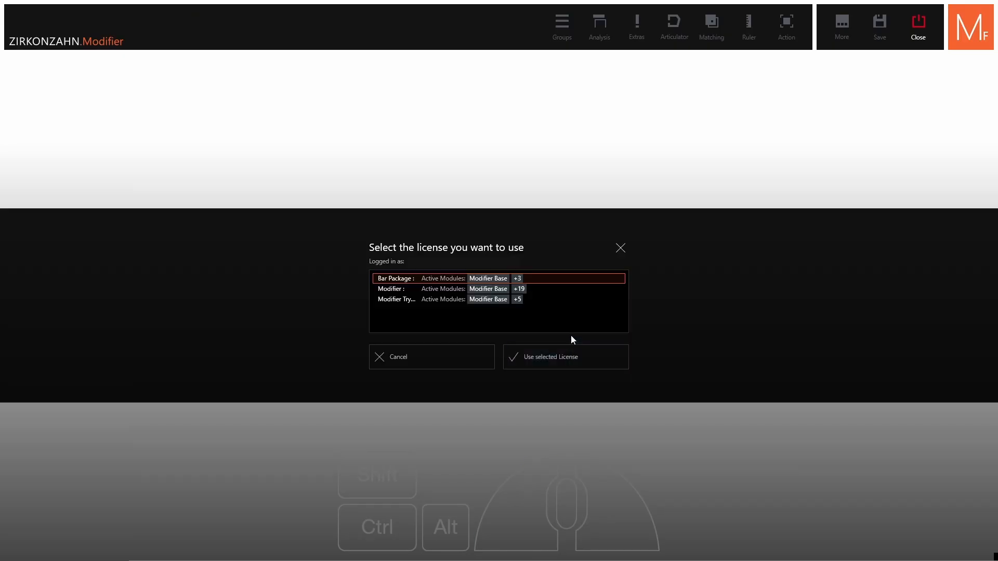
click(520, 288)
click(563, 363)
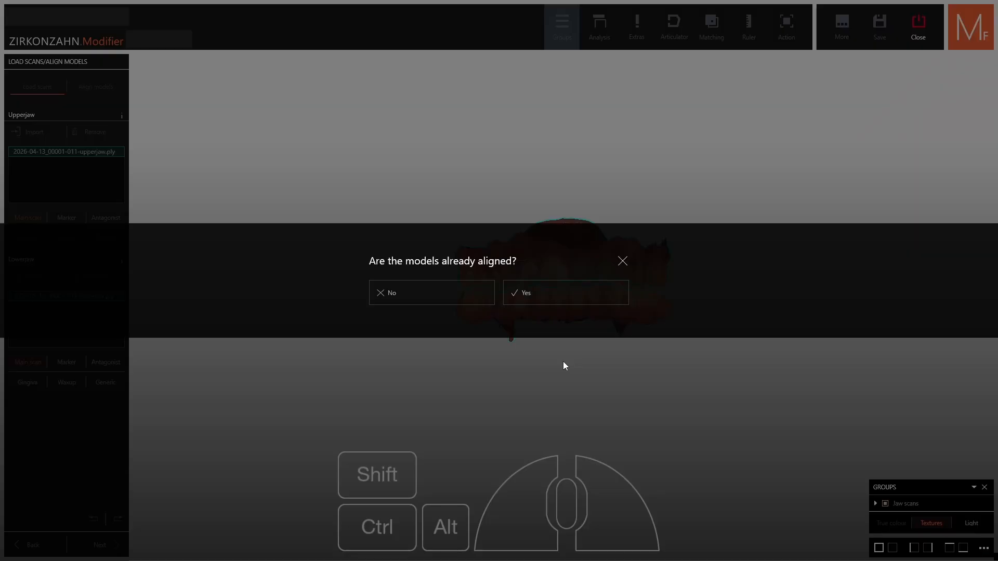
Declare the models as not yet aligned and run the automatic alignment mode.
click(442, 297)
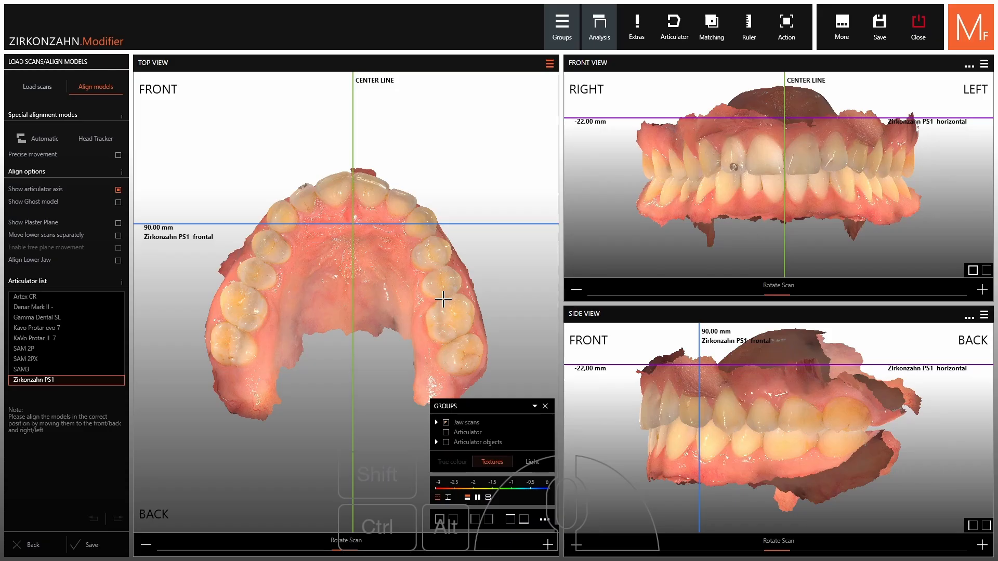
click(41, 139)
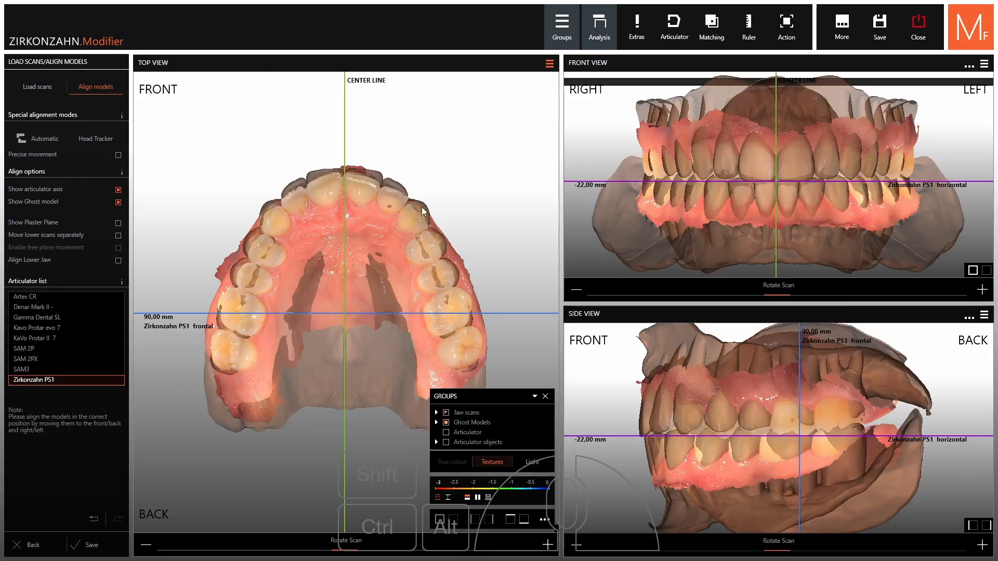
Replace the ghost models with the Small set.
right_click(422, 207)
click(473, 254)
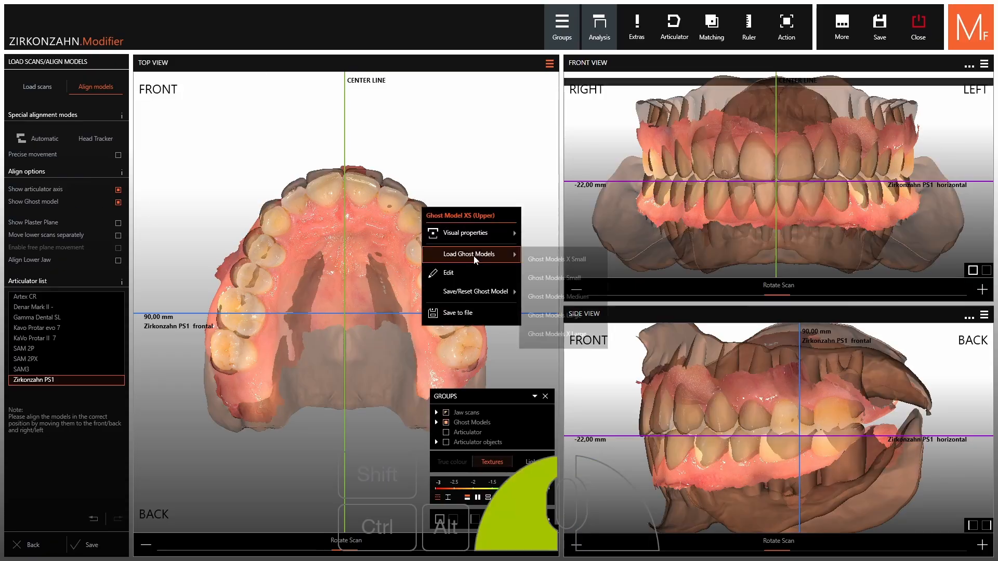
click(555, 277)
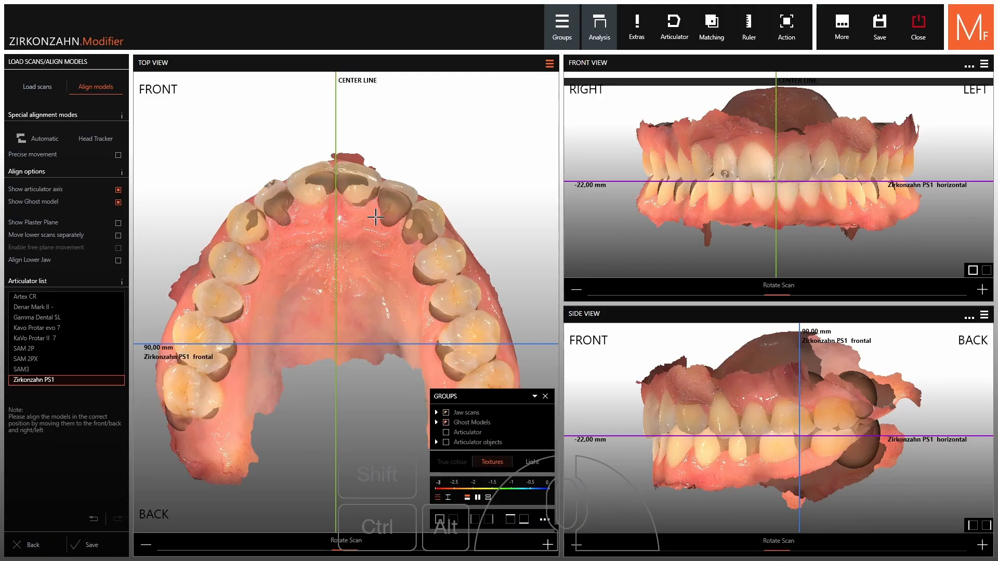
Move and rotate the jaw scans in the top, front and side views to match the ghost model teeth.
shift+middle_click(385, 268)
drag(378, 251, 378, 260)
shift+middle_click(377, 261)
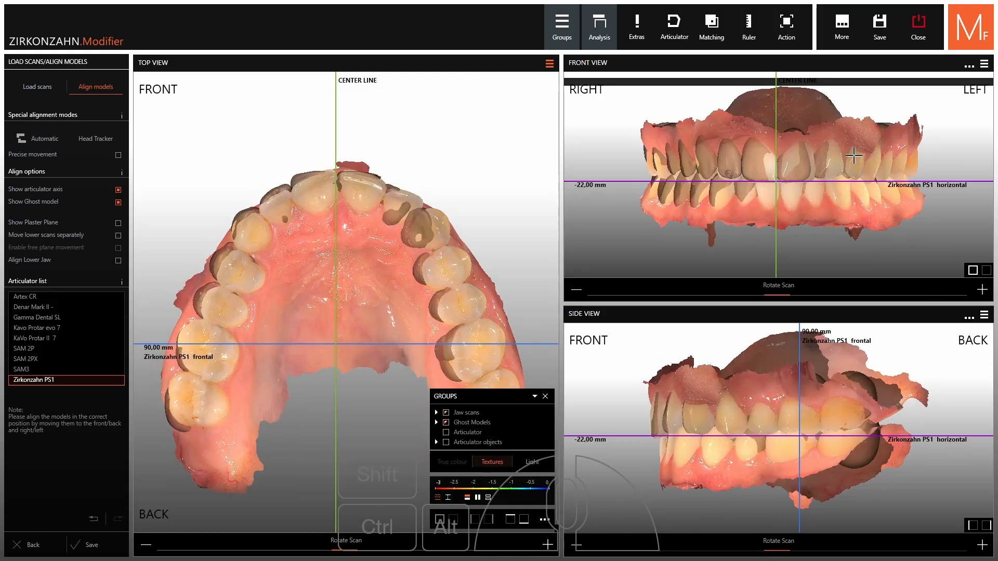
scroll(800, 154, up, 3)
drag(779, 148, 775, 135)
ctrl+drag(416, 314, 399, 301)
drag(790, 129, 790, 126)
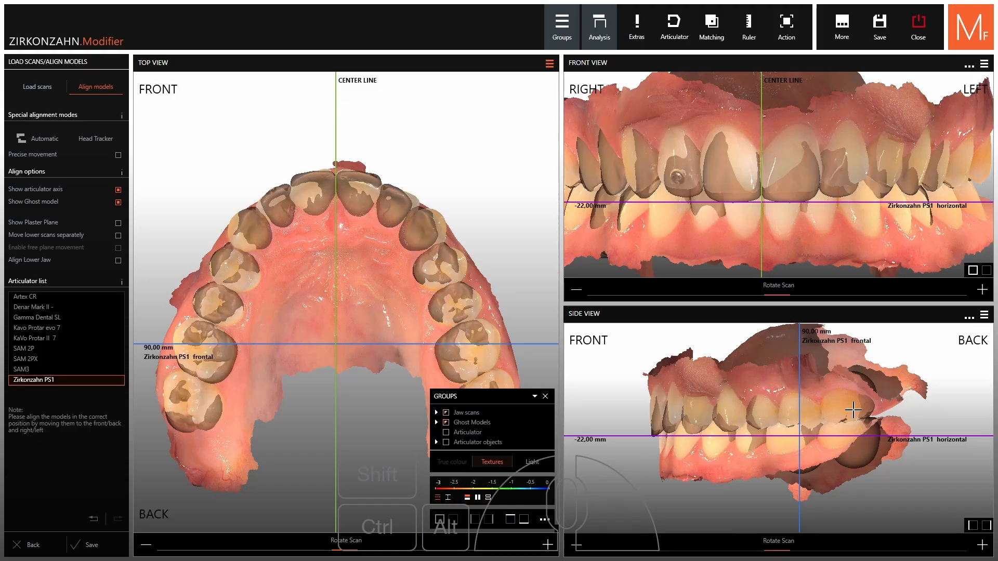
ctrl+click(864, 396)
ctrl+click(852, 378)
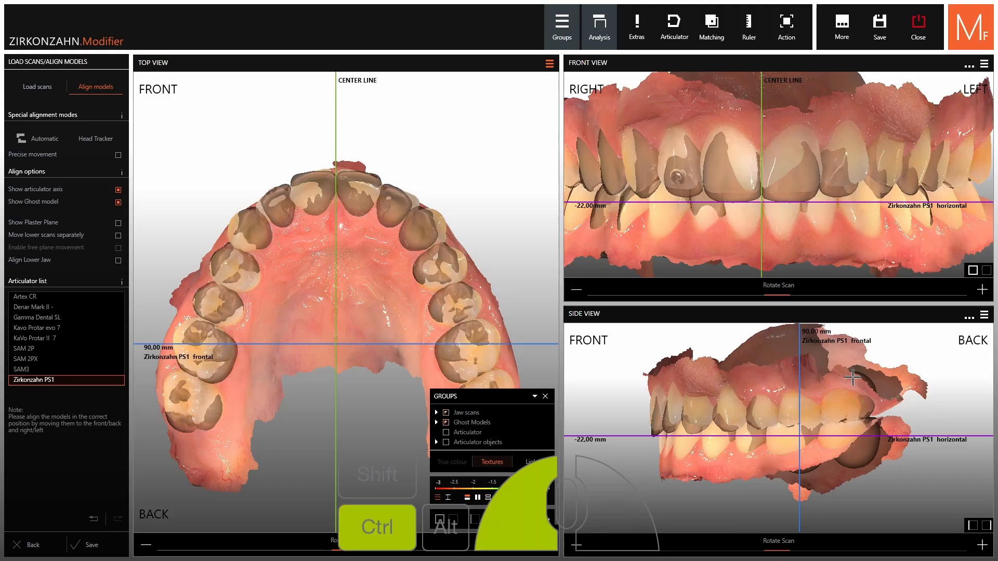
Show the plaster plane in the 7.0-8.0 dimension and save the model alignment.
click(44, 222)
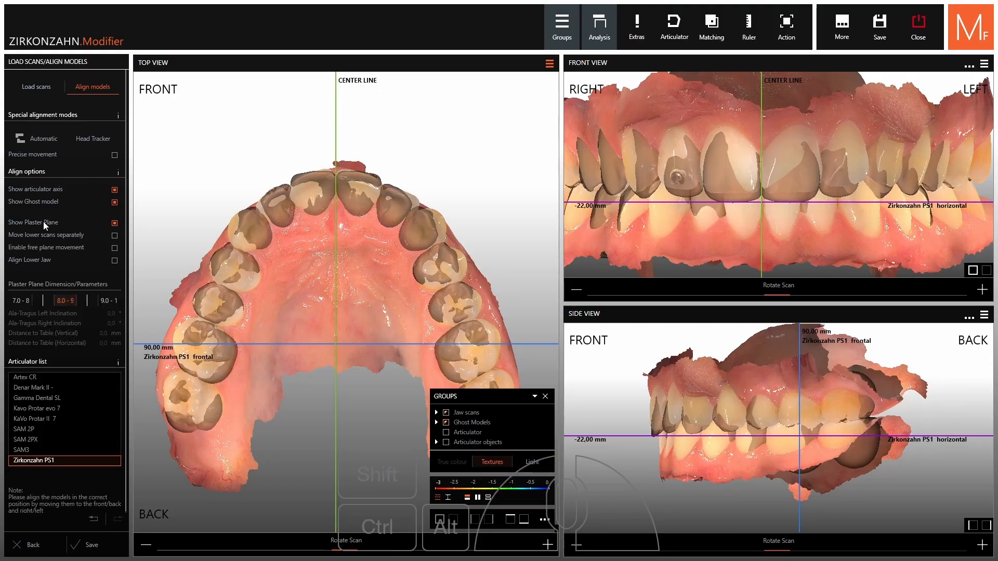
click(19, 302)
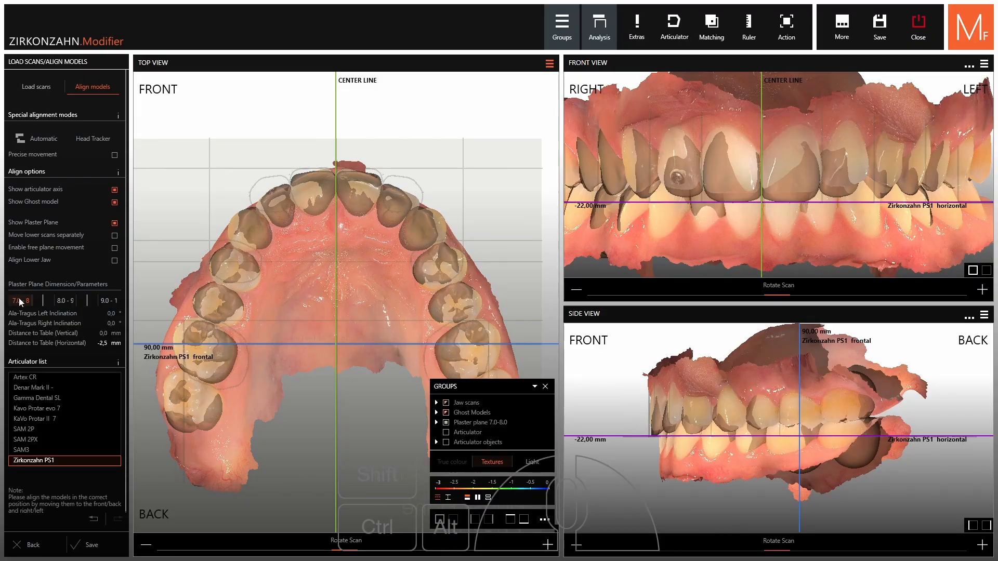
click(87, 545)
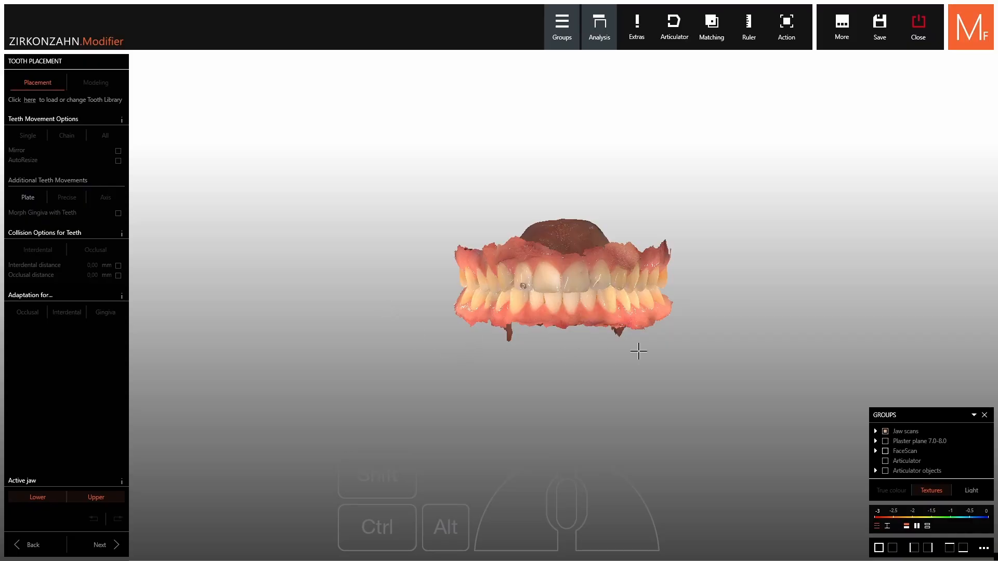
Inspect the aligned jaw scans from the front and occlusally, temporarily hiding the lower jaw.
scroll(638, 352, up, 1)
right_drag(608, 357, 606, 372)
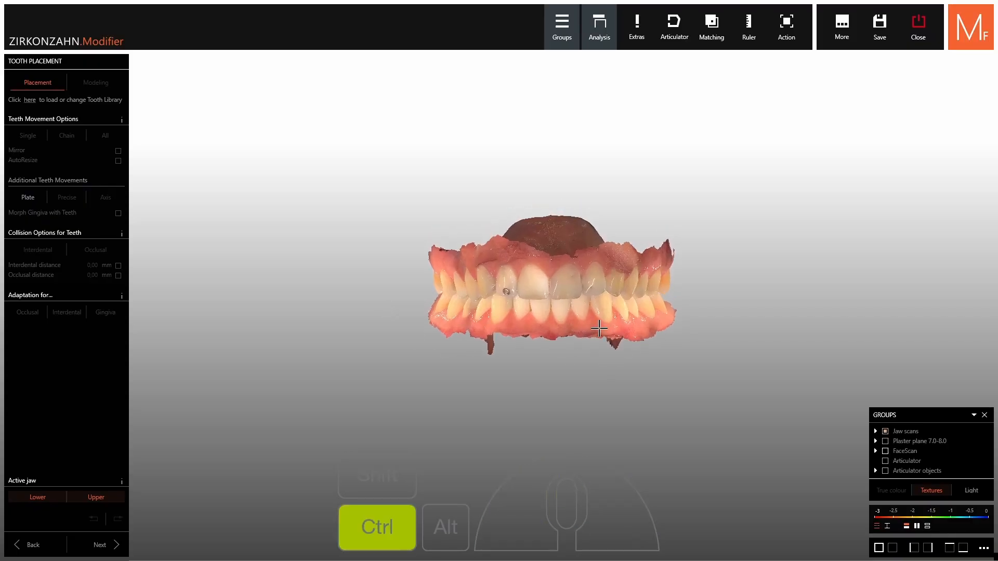
ctrl+middle_click(599, 328)
right_drag(538, 397, 538, 280)
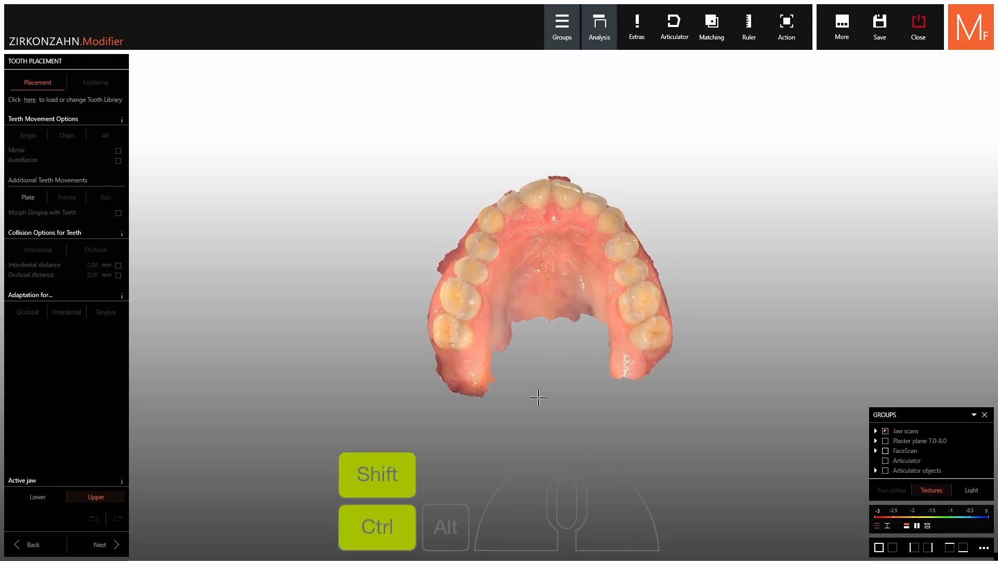
ctrl+shift+middle_click(538, 397)
right_drag(572, 141, 562, 233)
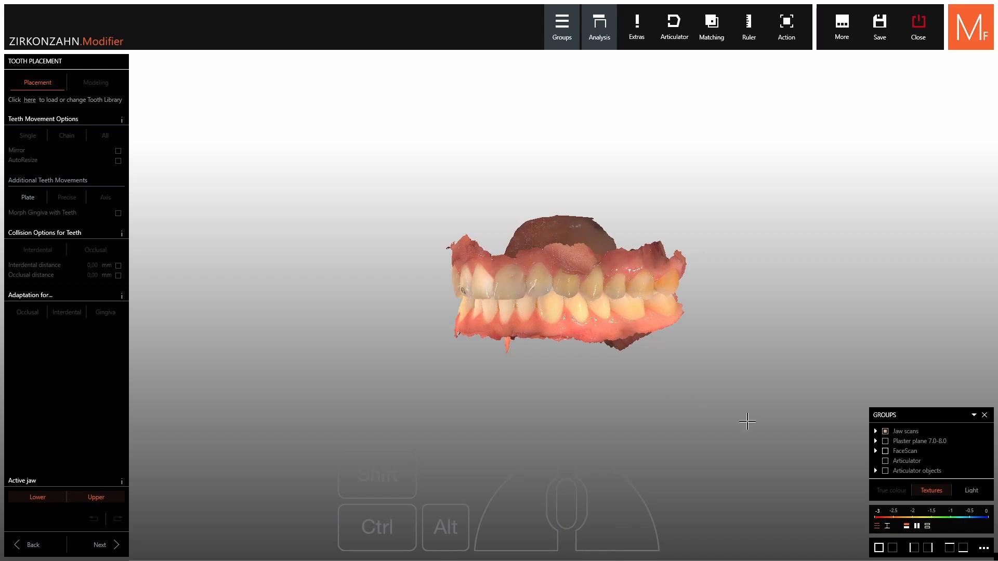
Display the mouthclosed facescan, check how the jaw scans sit inside the face, and hide it again.
click(875, 453)
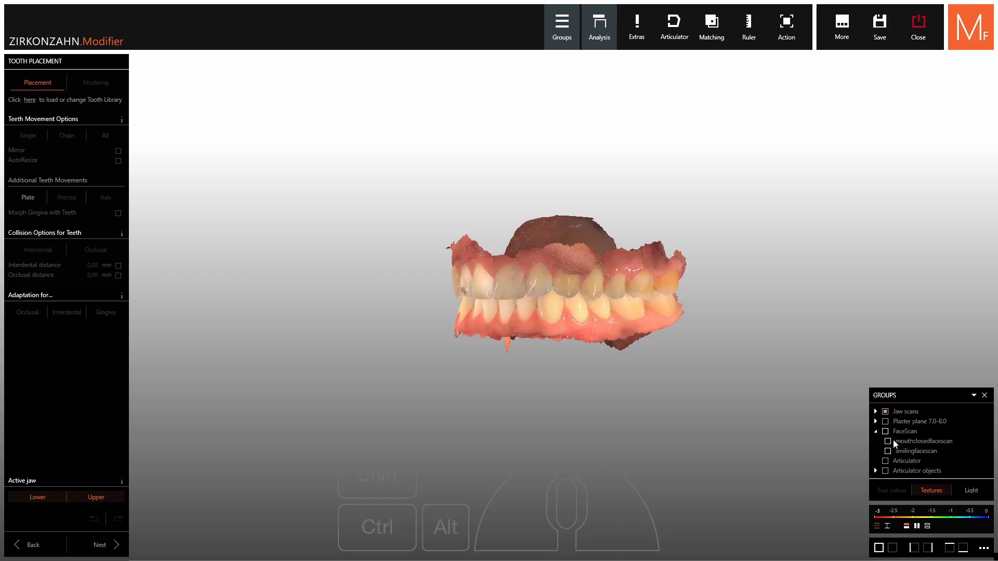
click(888, 441)
scroll(713, 363, down, 5)
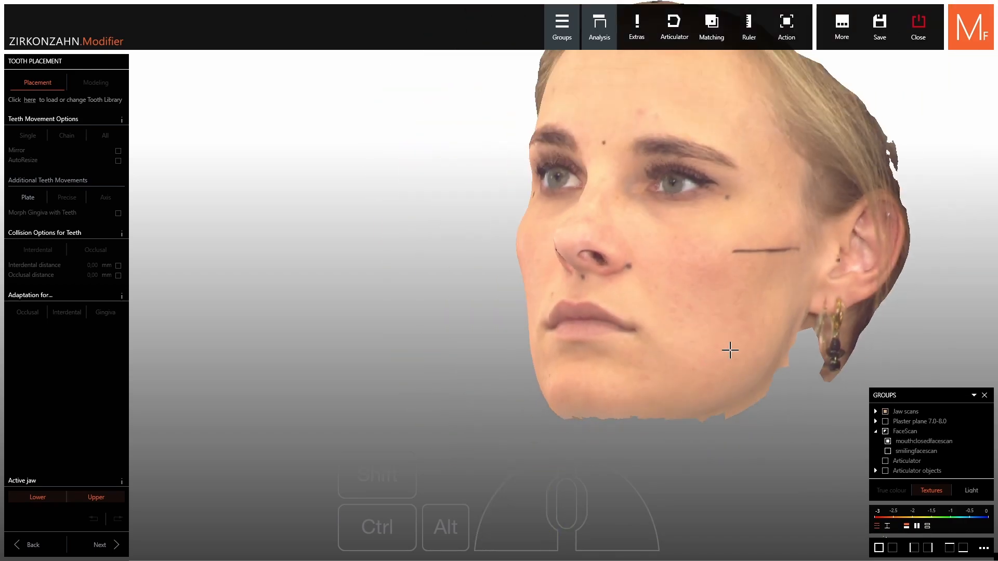
drag(728, 350, 684, 389)
right_drag(805, 434, 644, 341)
shift+scroll(672, 373, down, 5)
shift+scroll(634, 359, up, 5)
ctrl+click(644, 341)
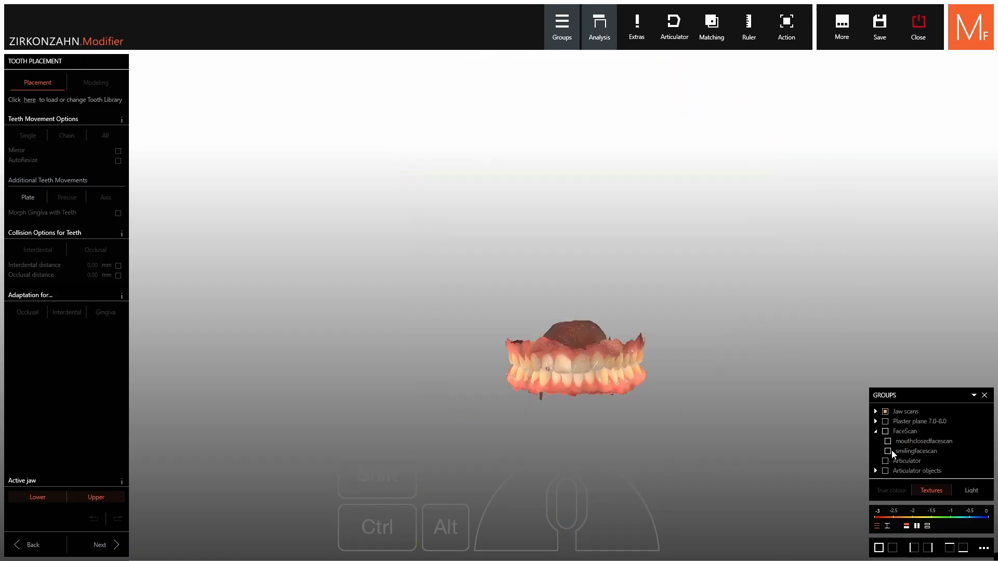
Show the smiling facescan and hide the upper jaw scan so the facescan's own teeth are exposed.
click(888, 451)
mouse_move(716, 392)
right_down()
mouse_move(725, 392)
mouse_move(714, 392)
right_up()
scroll(581, 381, up, 5)
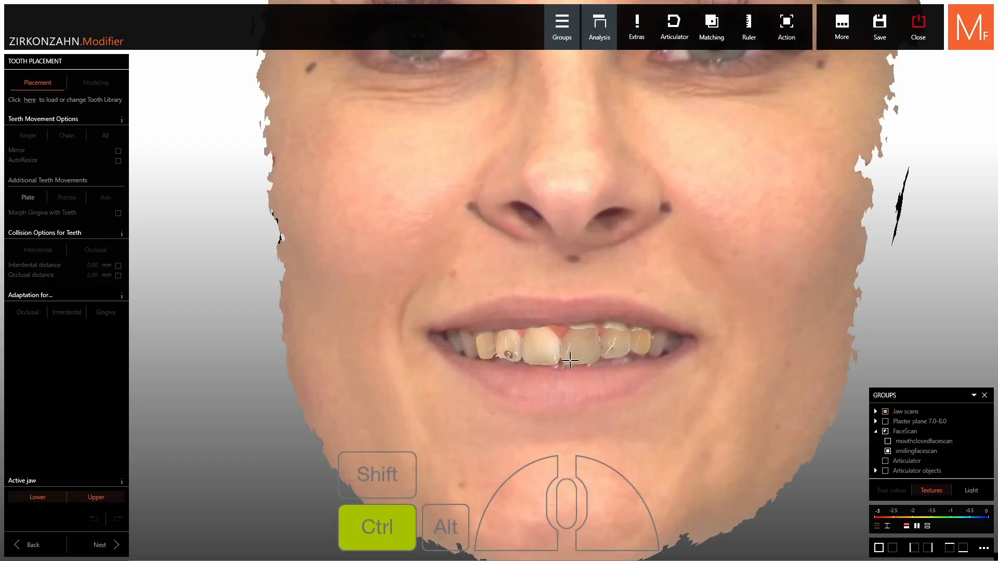
ctrl+middle_click(575, 352)
ctrl+shift+middle_click(575, 353)
ctrl+middle_click(575, 352)
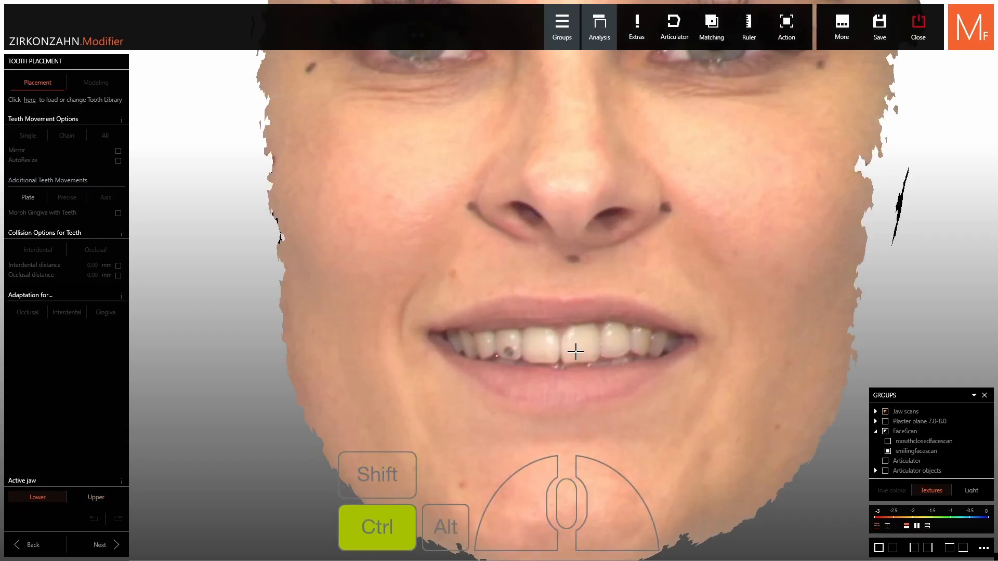
right_drag(575, 353, 580, 352)
Open the smiling facescan in the Scan Editor for cutting, with a close frontal view of the mouth.
right_click(560, 319)
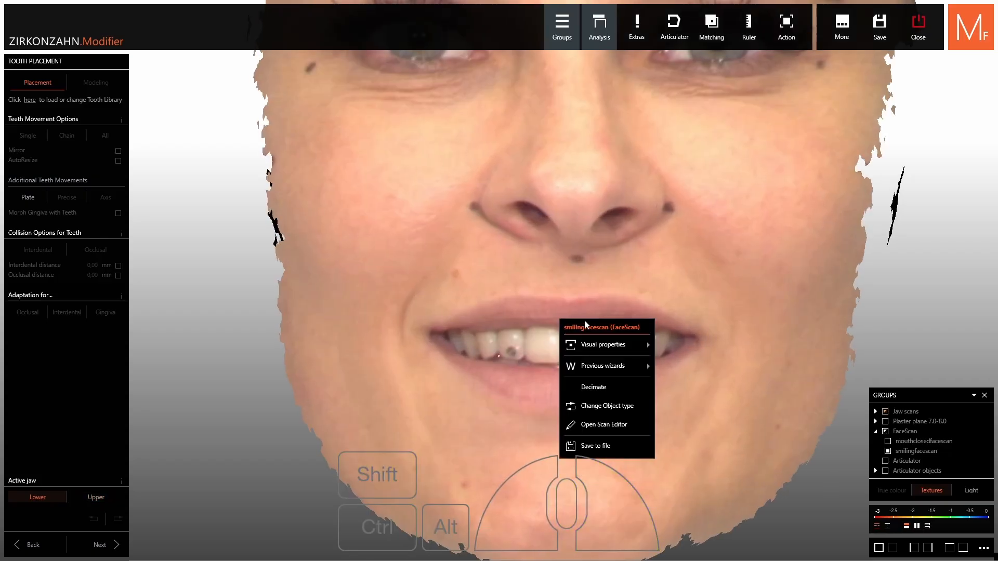
click(588, 428)
scroll(544, 358, up, 4)
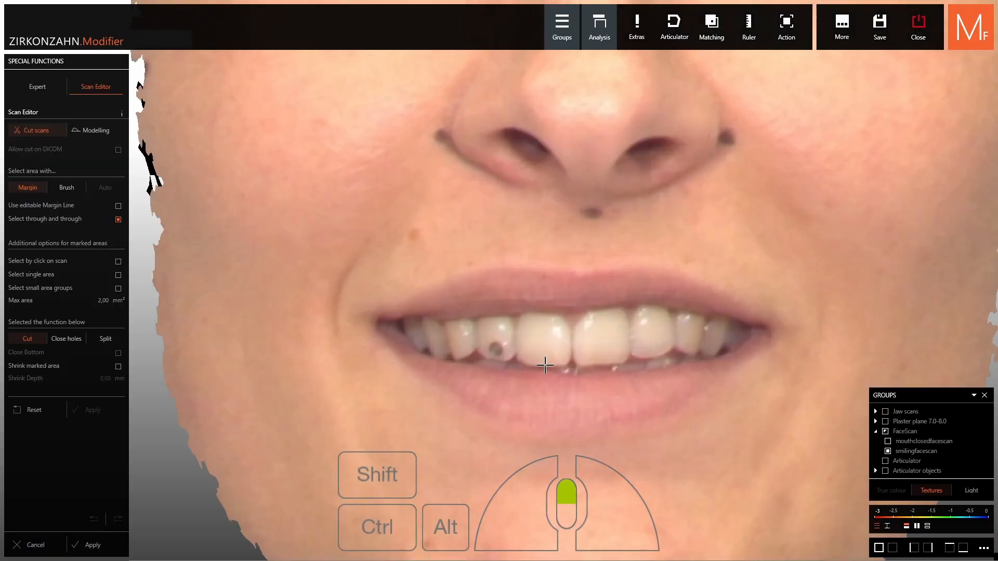
right_drag(544, 363, 592, 353)
right_drag(700, 332, 751, 320)
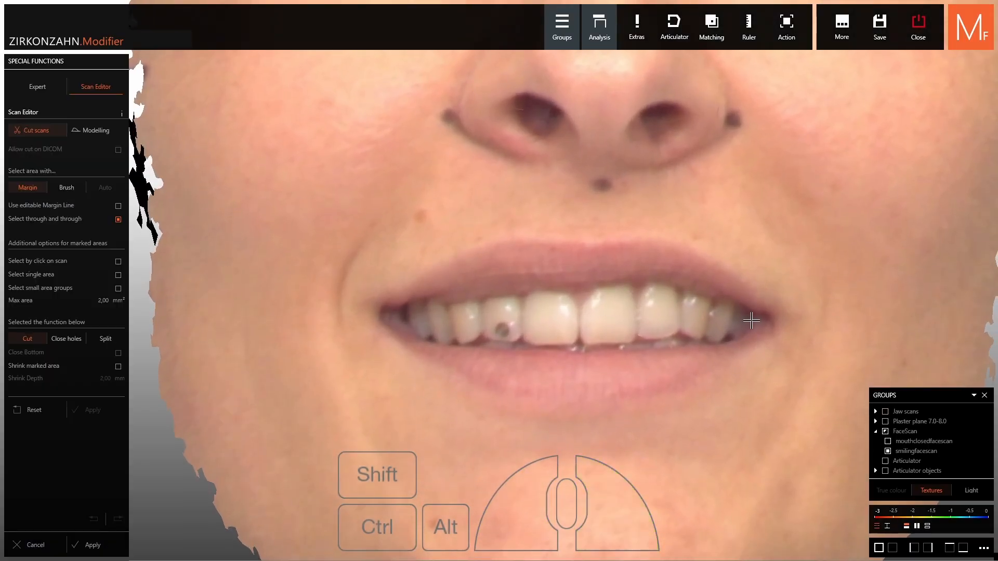
Mark the upper part of the visible teeth on the smiling facescan with a closed margin following the upper lip line.
click(660, 284)
click(620, 287)
click(574, 291)
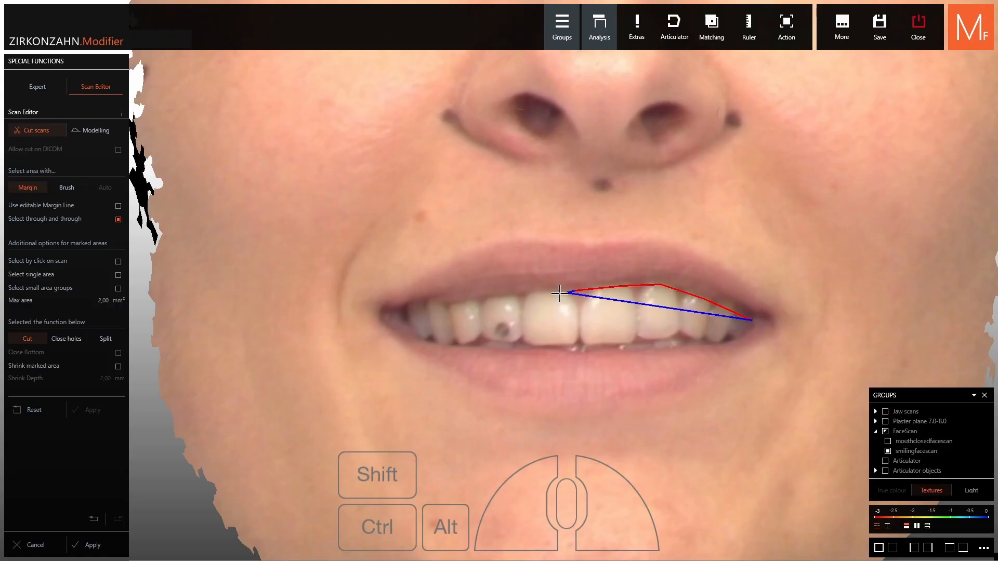
click(410, 311)
click(408, 323)
click(425, 335)
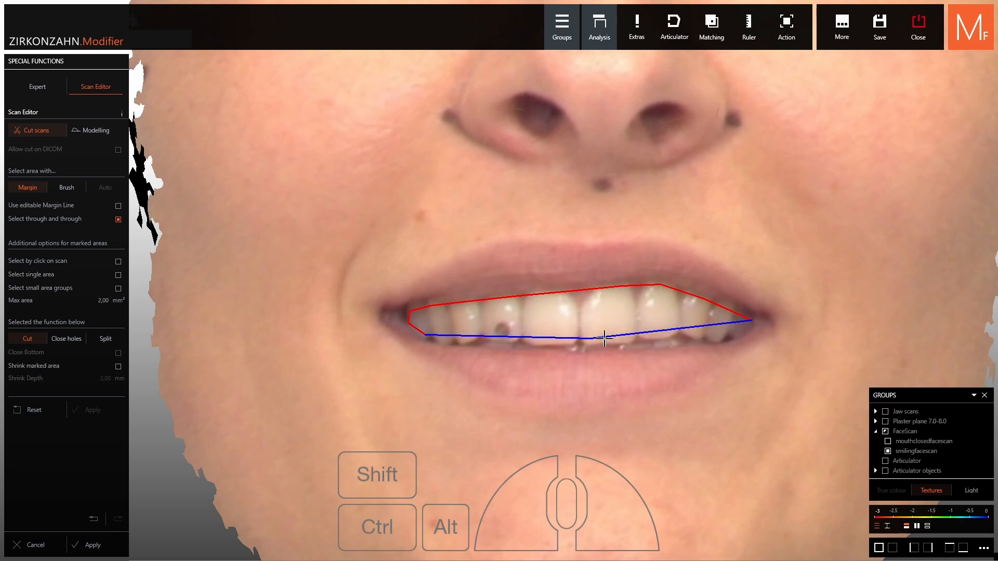
double_click(710, 331)
Extend the marked tooth area down to the lower lip and along the upper lip edge on the smiling facescan.
right_drag(697, 288, 671, 332)
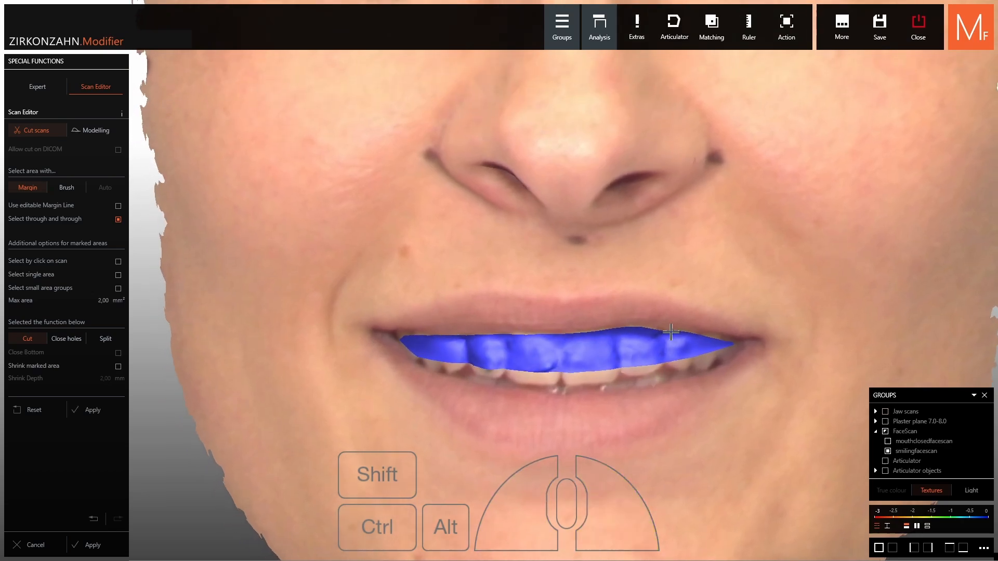
click(735, 344)
click(722, 365)
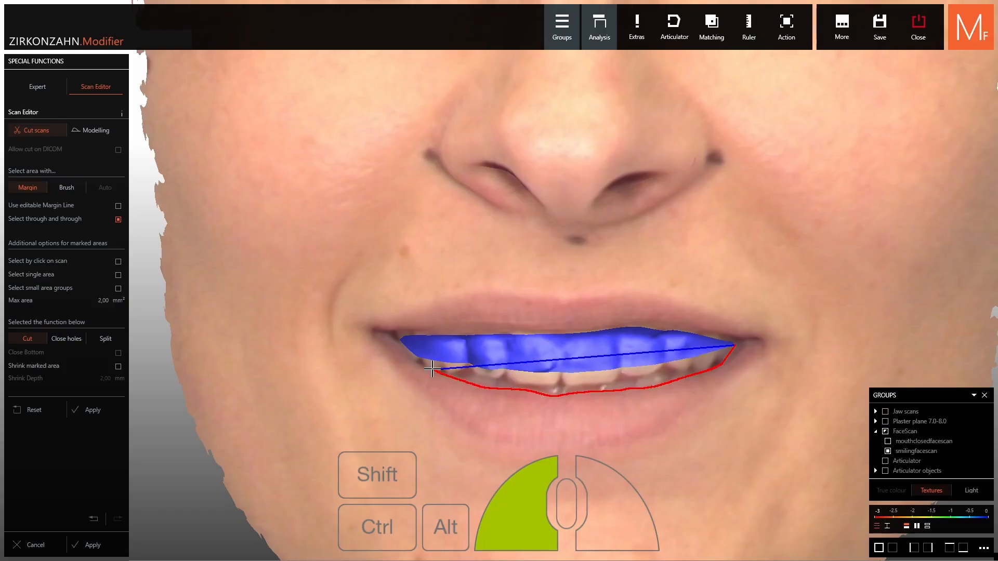
mouse_move(432, 369)
mouse_down()
mouse_move(405, 339)
mouse_move(636, 343)
mouse_up()
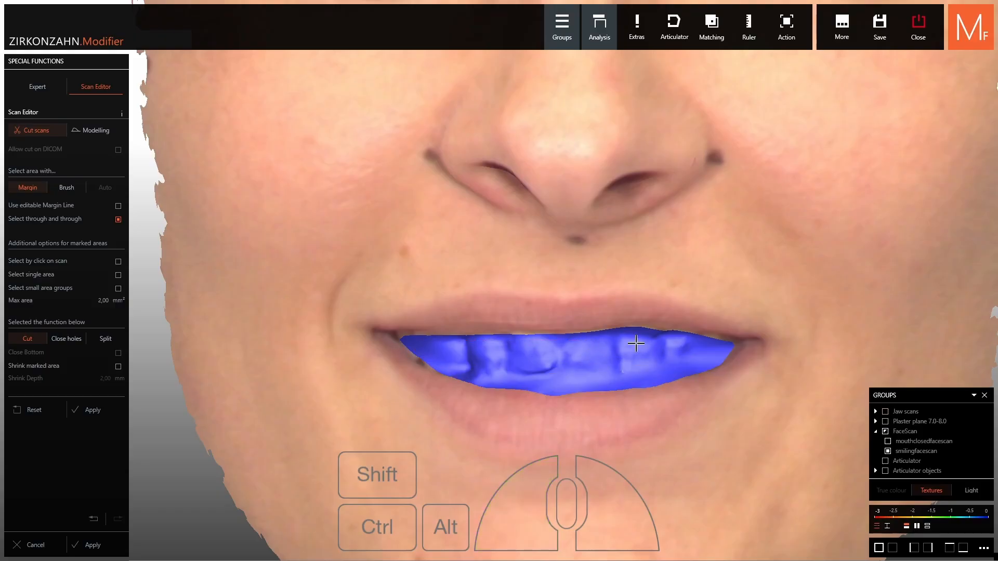
right_drag(635, 343, 733, 325)
drag(734, 324, 720, 315)
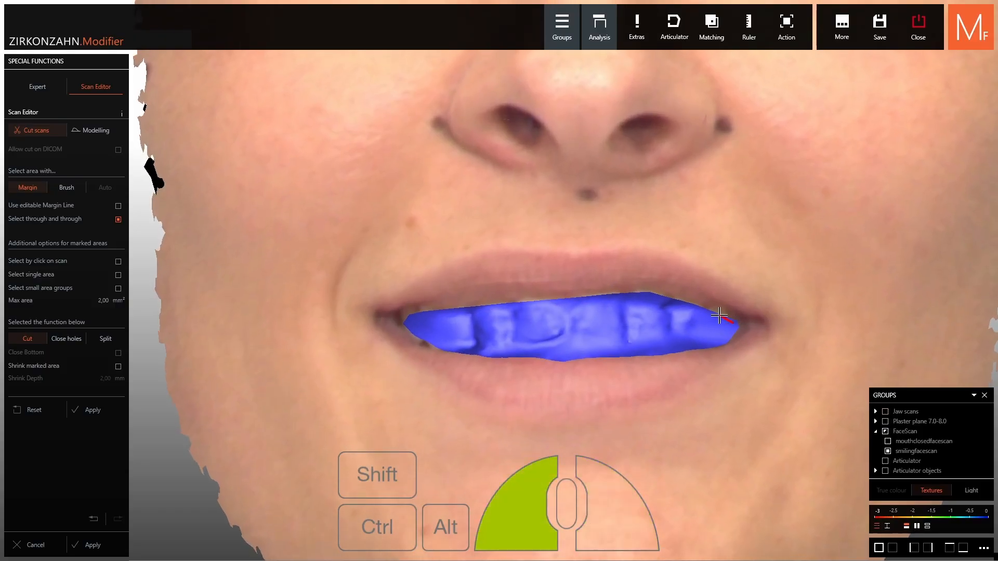
mouse_move(652, 295)
mouse_down()
mouse_move(436, 297)
mouse_move(403, 326)
mouse_move(436, 339)
mouse_up()
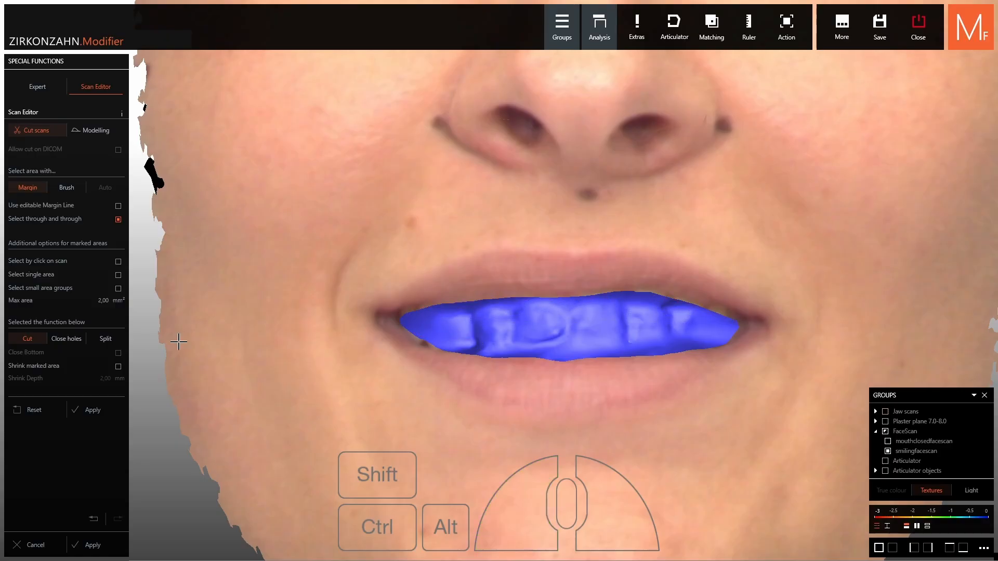
Split the marked tooth area off the smiling facescan as a separate object.
click(106, 338)
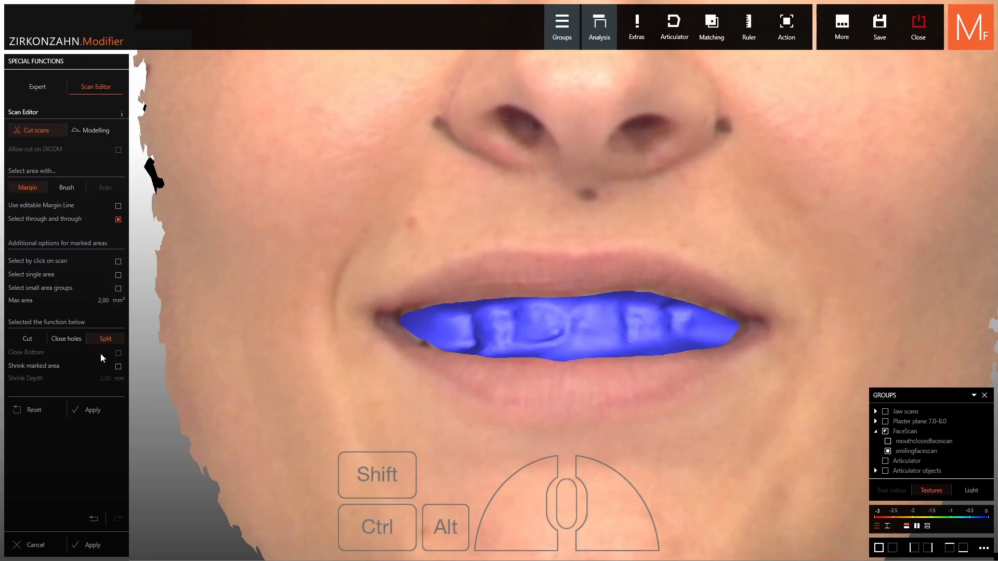
click(101, 410)
scroll(443, 320, down, 3)
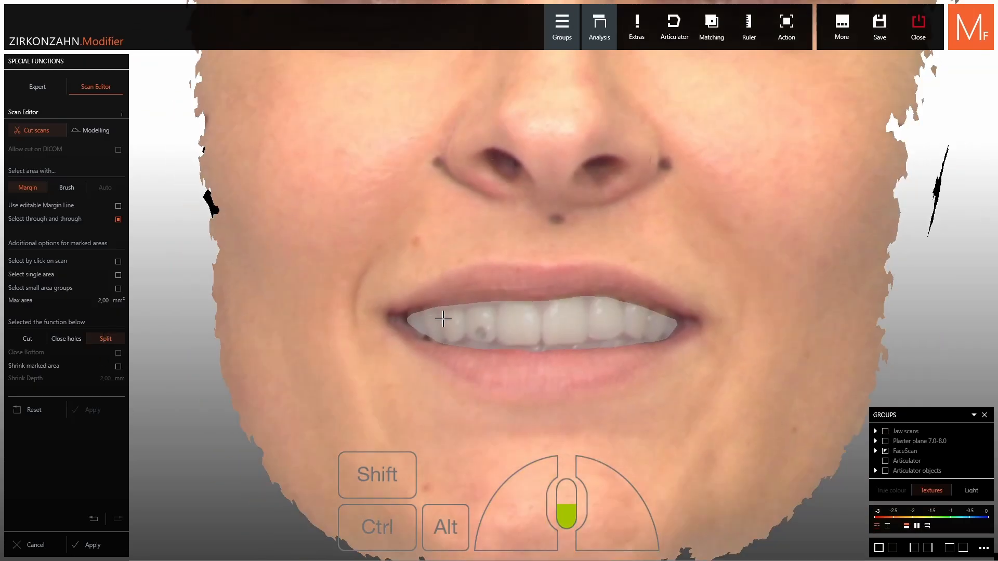
Check the smiling facescan with and without the split-off teeth, and apply the Scan Editor changes.
right_drag(496, 316, 503, 332)
shift+middle_click(504, 332)
ctrl+middle_click(543, 338)
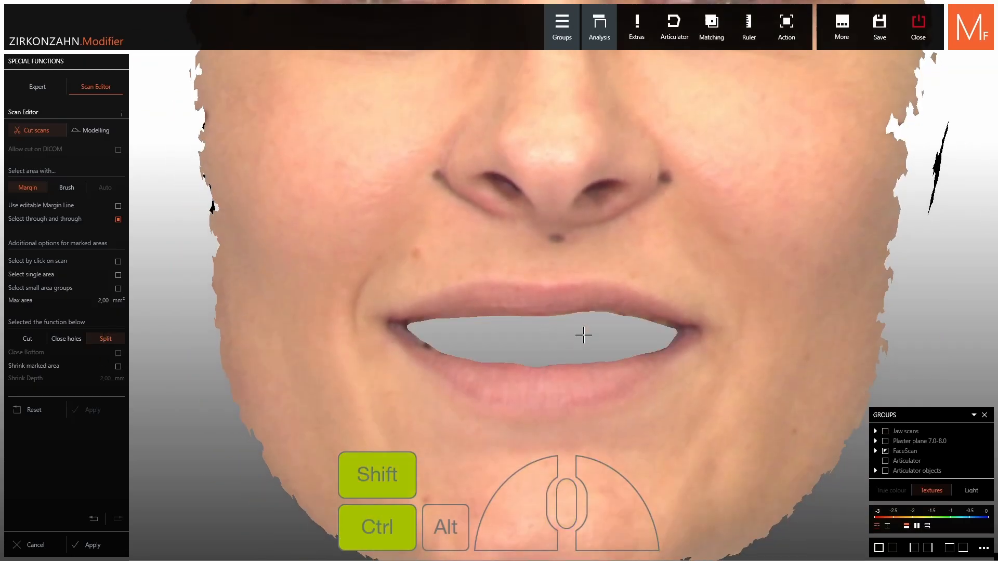
ctrl+shift+middle_click(584, 335)
ctrl+middle_click(584, 335)
ctrl+shift+middle_click(583, 335)
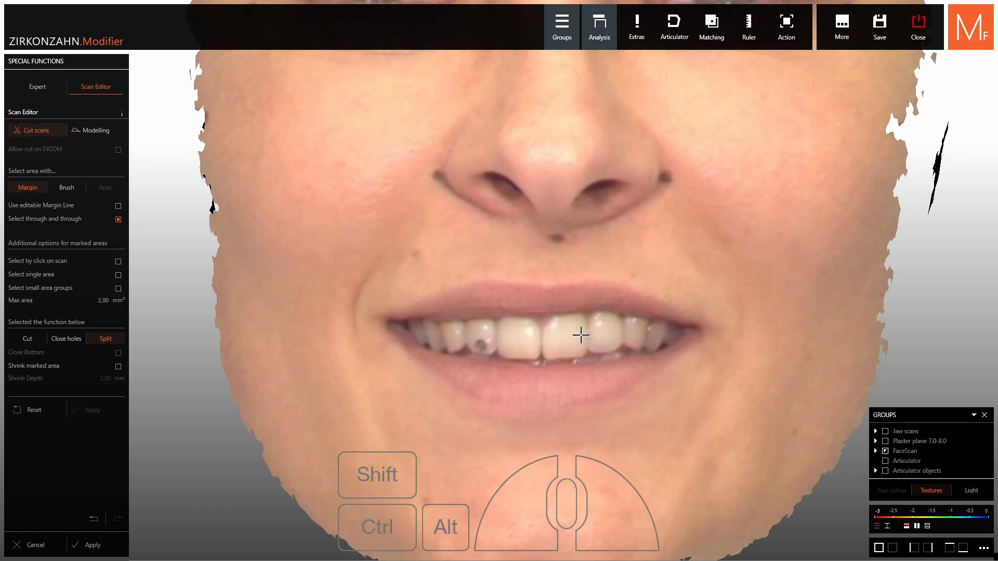
ctrl+middle_click(582, 335)
ctrl+shift+middle_click(582, 335)
right_drag(599, 338, 597, 338)
click(89, 545)
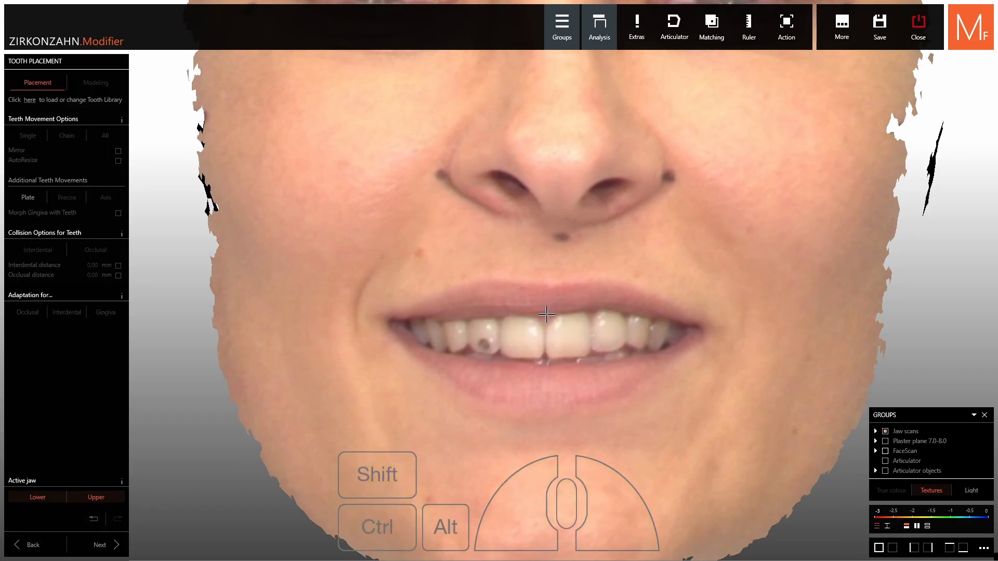
Expand the FaceScan group and briefly show and hide the mouthclosed and smiling facescans in turn.
click(875, 451)
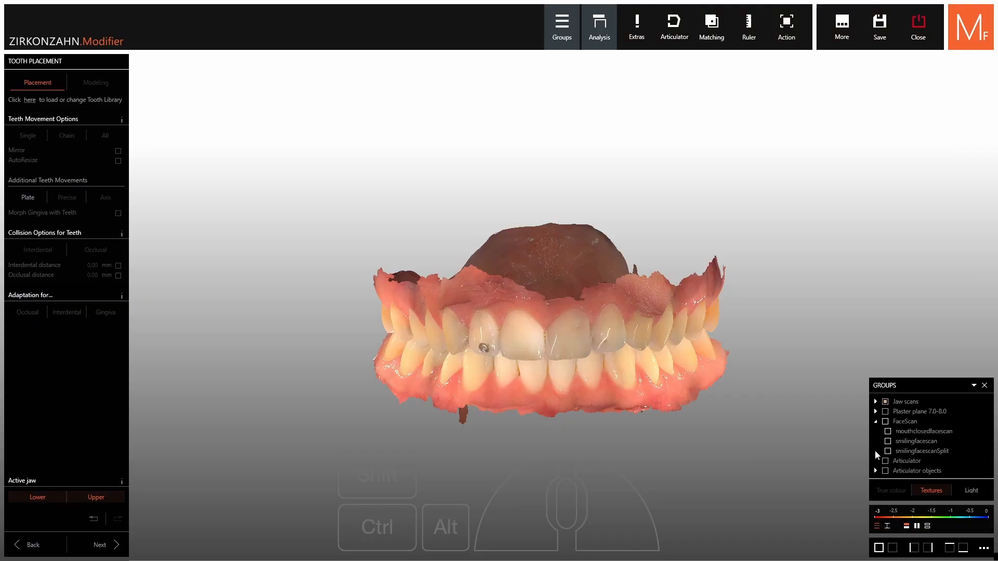
click(887, 432)
click(887, 432)
click(889, 442)
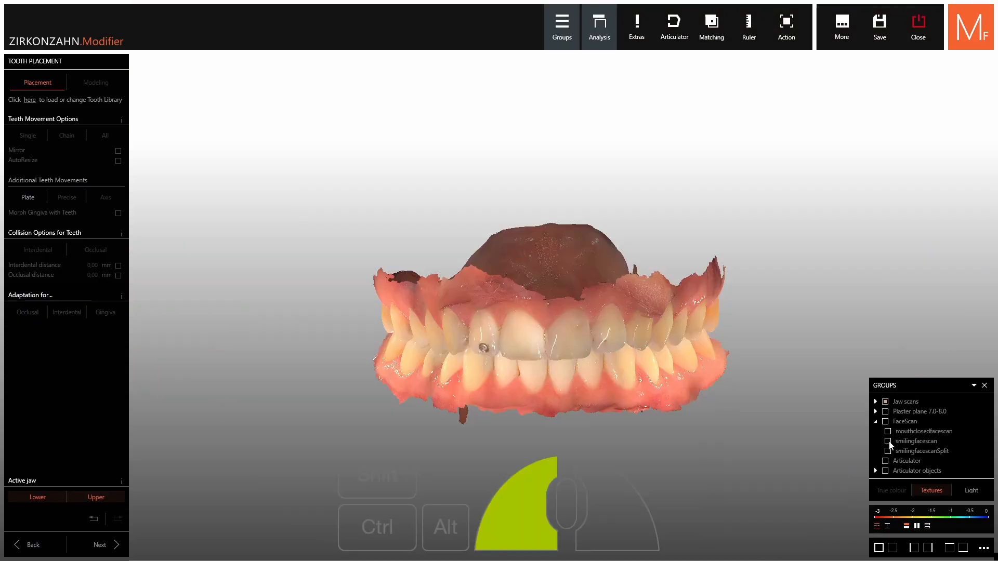
click(887, 442)
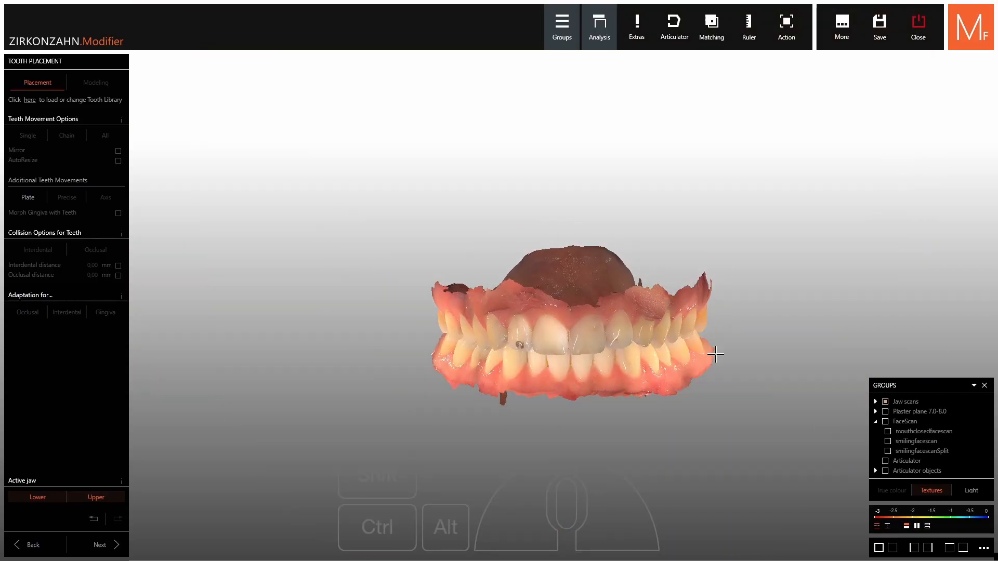
Delete the lower jaw scan and replace it with the Open Position lower jaw scan from Zirkonzahn.Archiv.
click(876, 402)
right_click(889, 407)
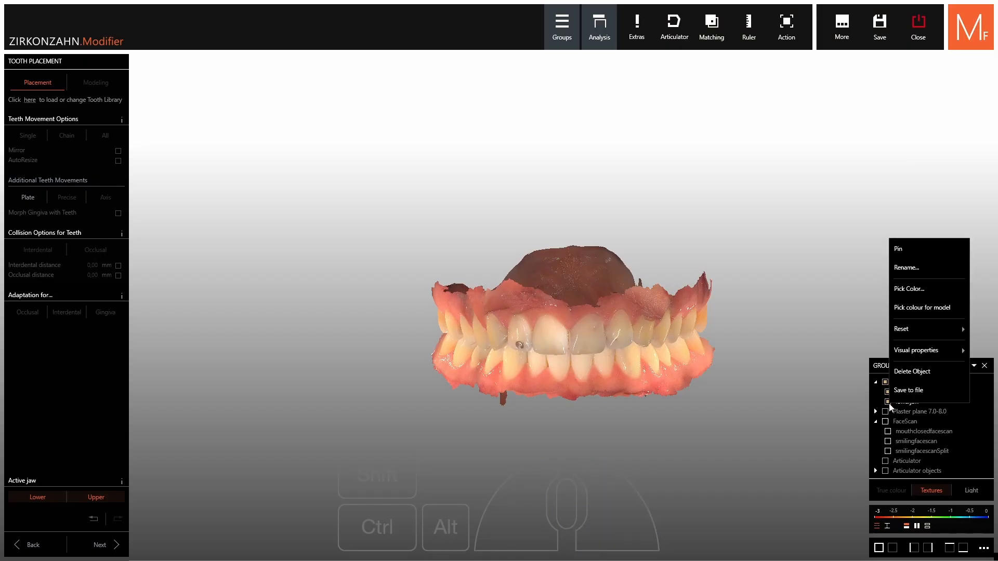
click(910, 372)
click(556, 298)
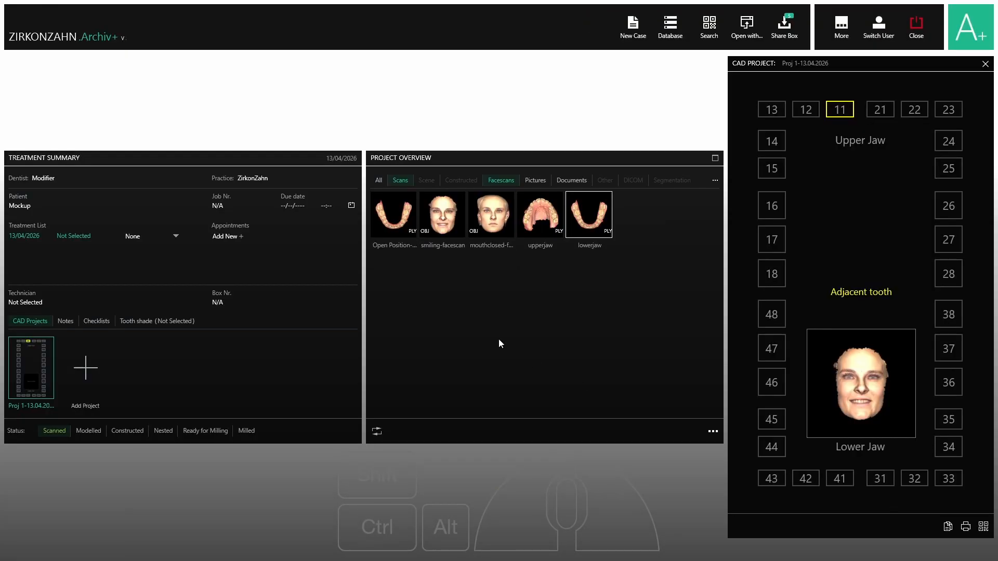
drag(388, 234, 389, 233)
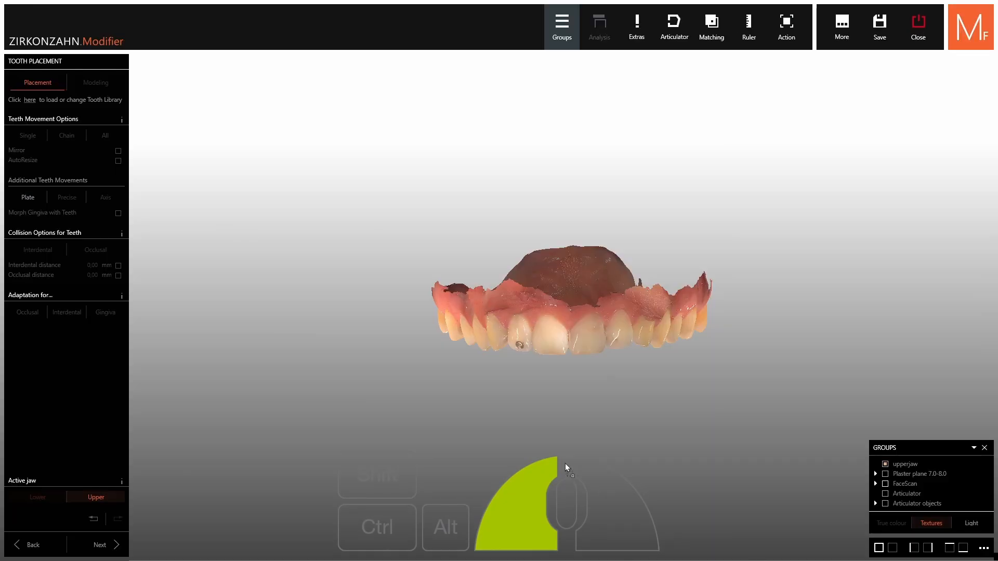
drag(556, 399, 554, 395)
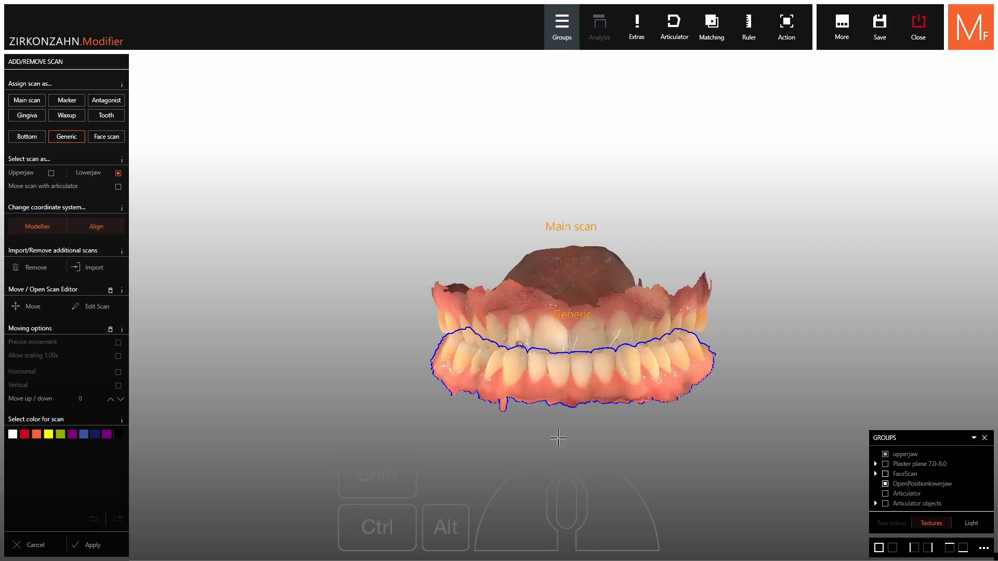
Turn off the scan textures and set the Open Position lower jaw scan to move with the articulator.
click(942, 529)
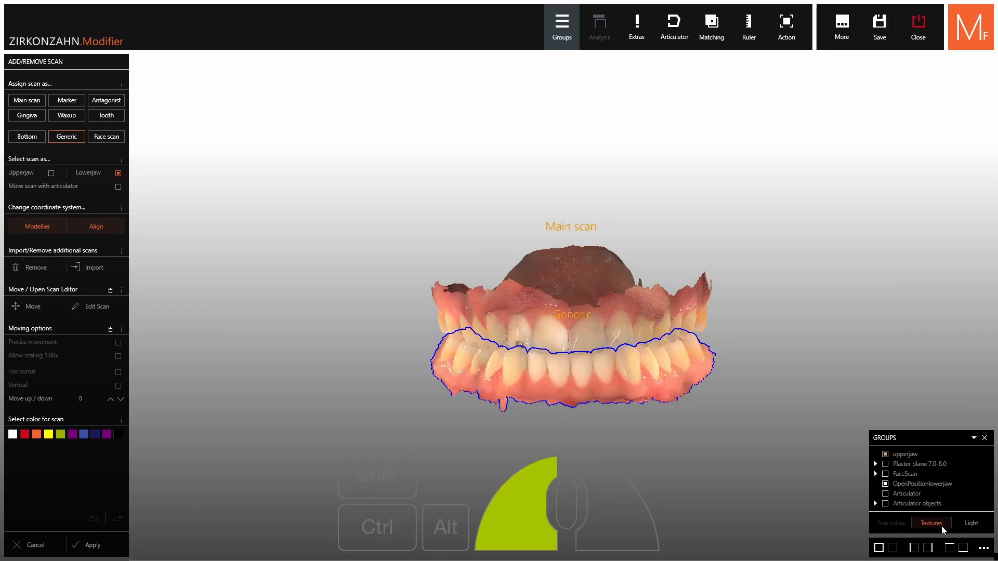
scroll(614, 403, up, 3)
right_drag(614, 403, 675, 421)
click(616, 418)
click(560, 323)
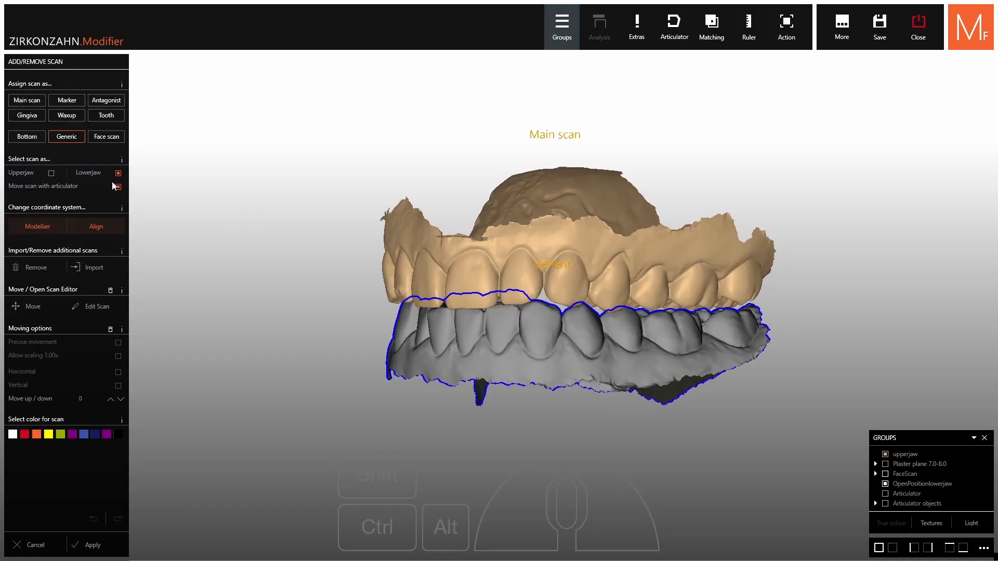
Try different scan types for the Open Position lower jaw, assign it as Antagonist, and apply the assignment.
click(96, 227)
click(73, 118)
click(29, 120)
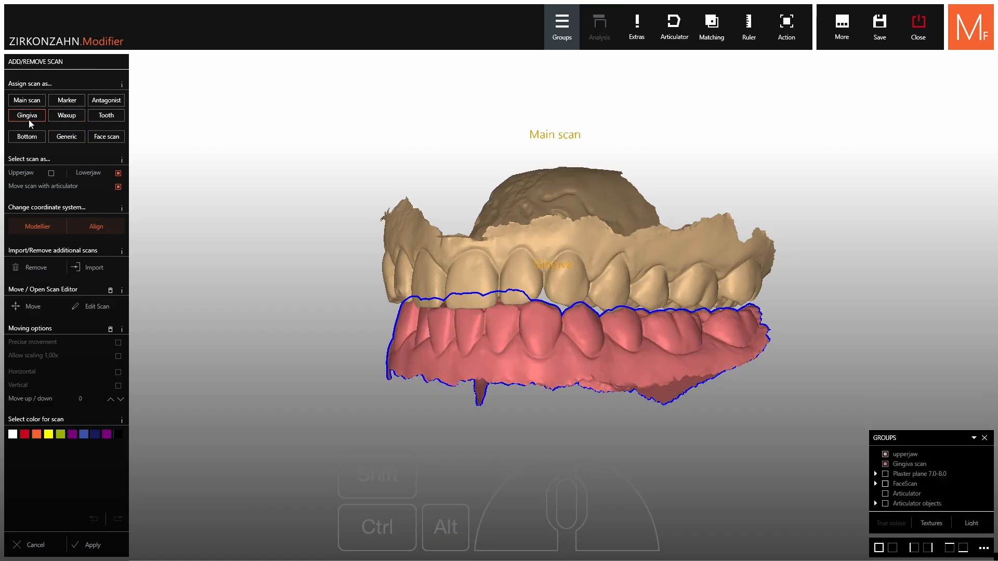
click(106, 102)
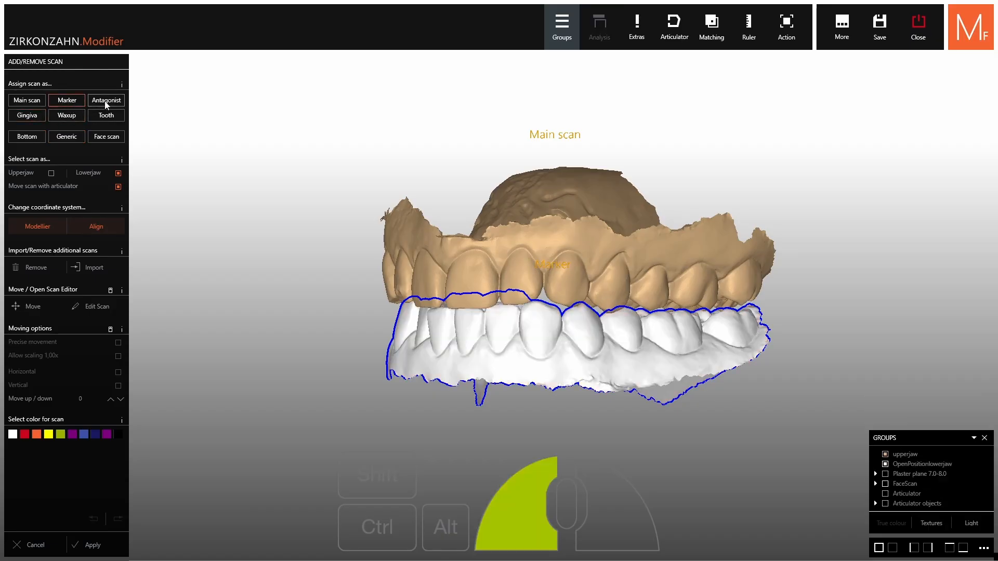
right_drag(248, 275, 277, 271)
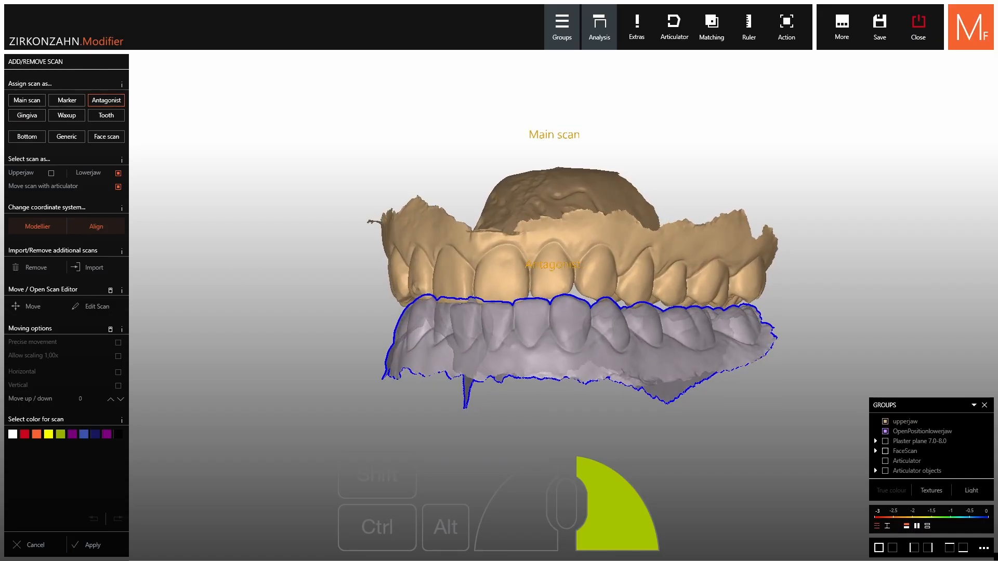
click(23, 102)
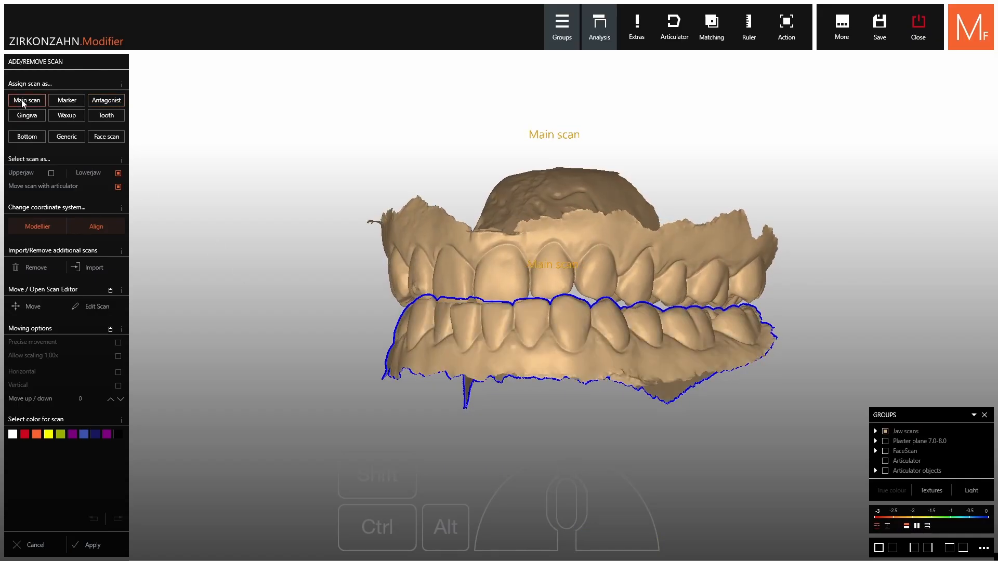
click(103, 102)
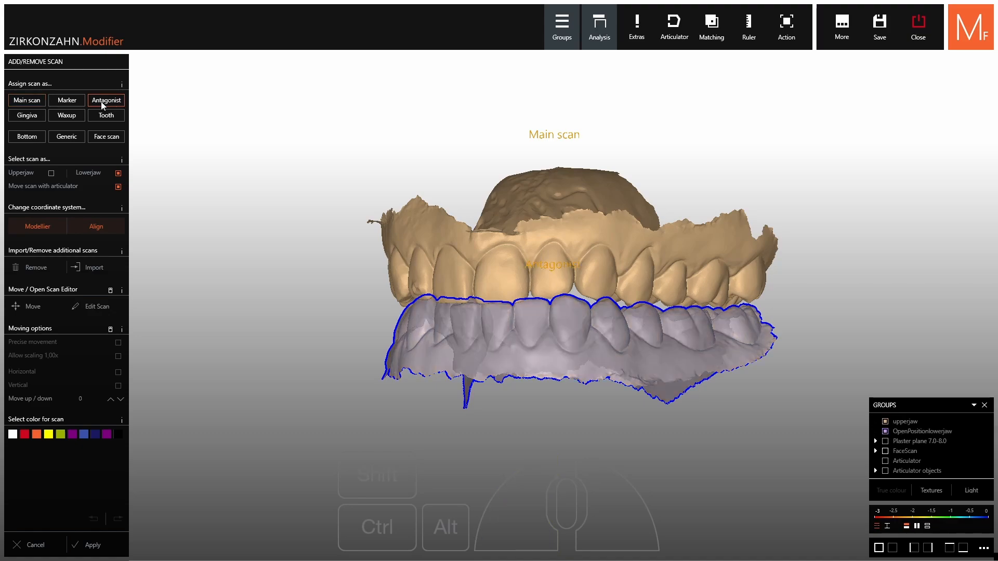
click(95, 544)
Display the transparent antagonist scan as opaque in a frontal view.
right_drag(109, 551, 120, 545)
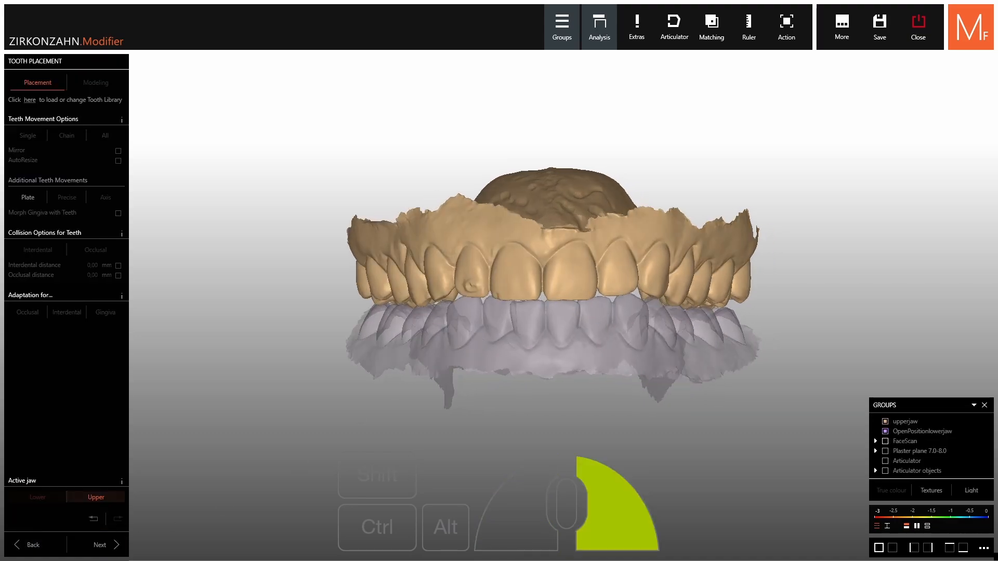
right_drag(514, 326, 562, 354)
shift+middle_click(575, 350)
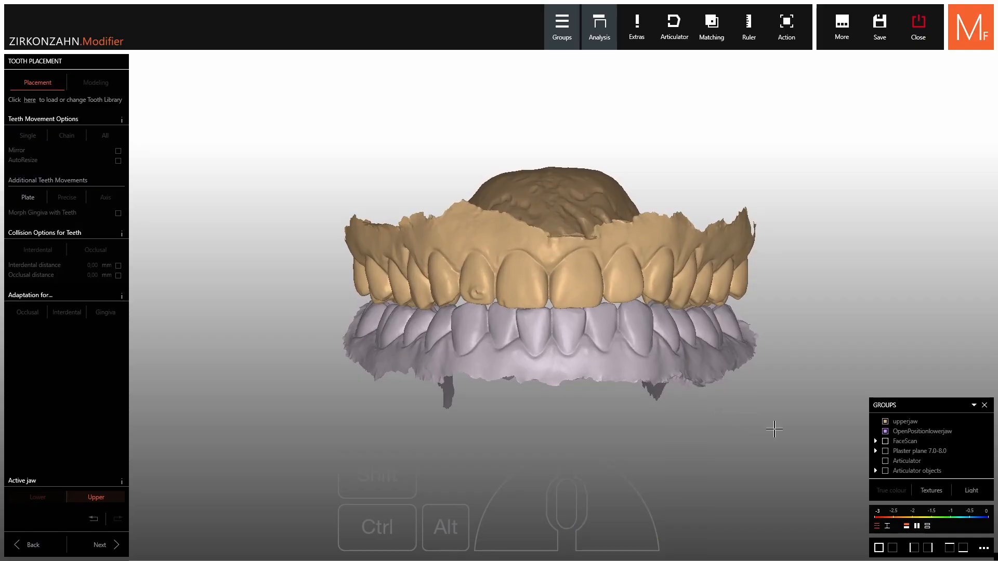
Place the Original AIDA crown-and-bridge teeth 16 to 26 on the upper jaw, arranged on the plaster plane.
click(30, 99)
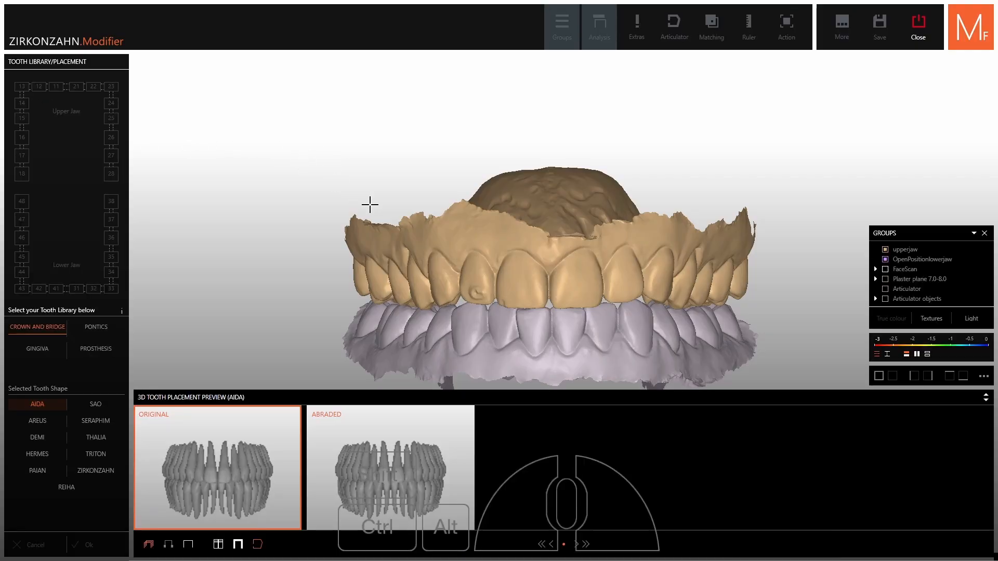
scroll(362, 196, up, 4)
scroll(381, 202, down, 3)
drag(381, 203, 420, 118)
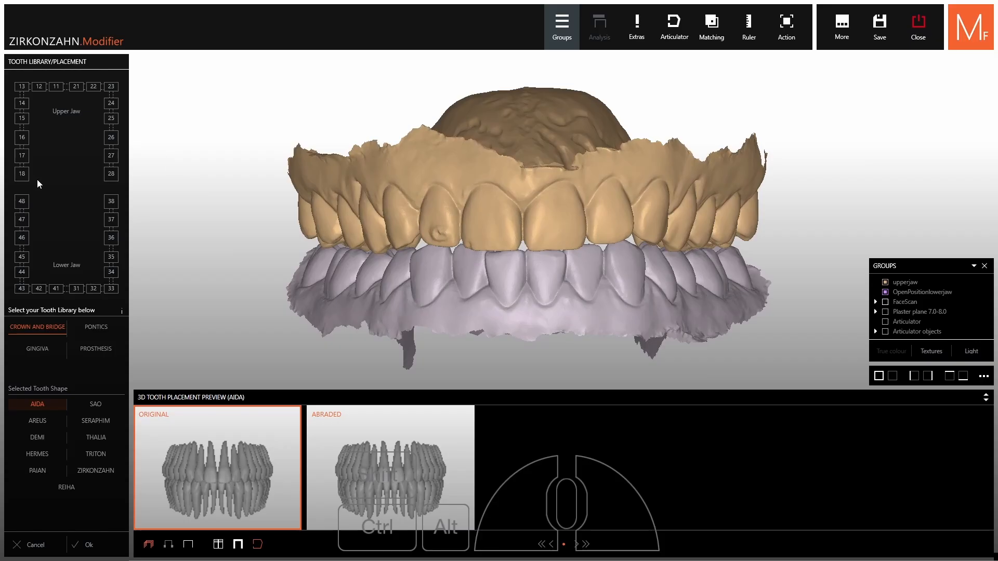
mouse_move(23, 138)
mouse_down()
mouse_move(23, 88)
mouse_move(94, 88)
mouse_move(113, 138)
mouse_up()
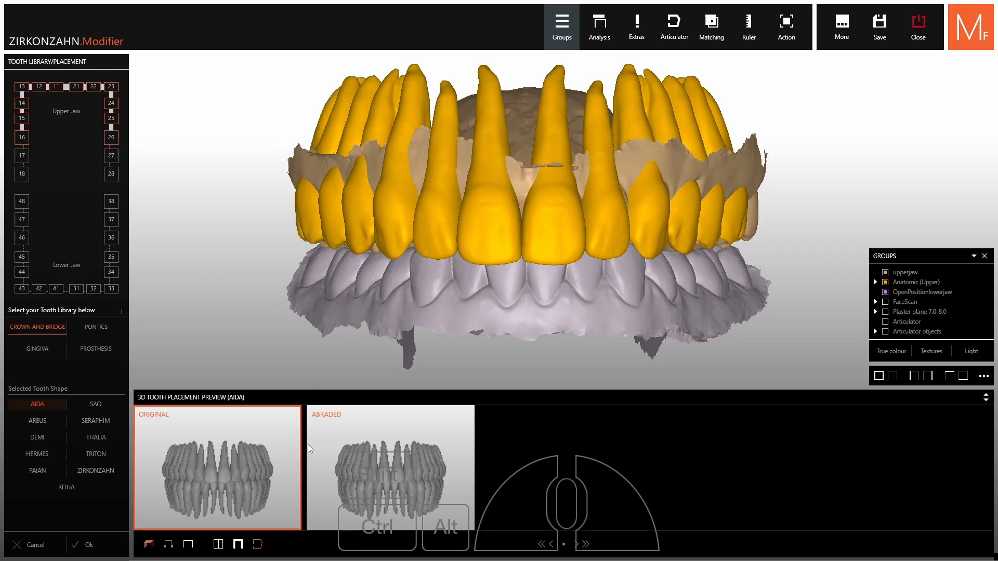
click(218, 546)
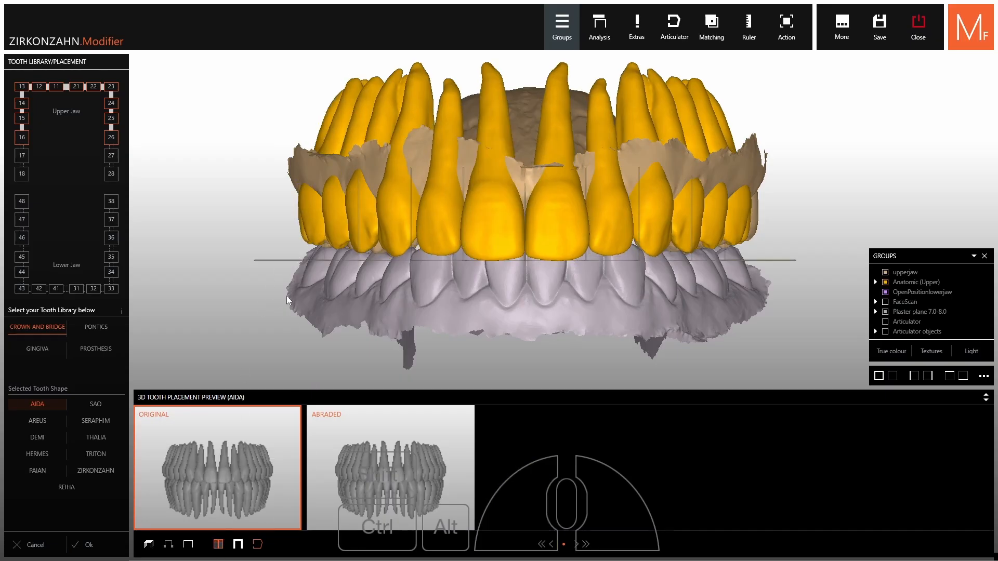
click(93, 549)
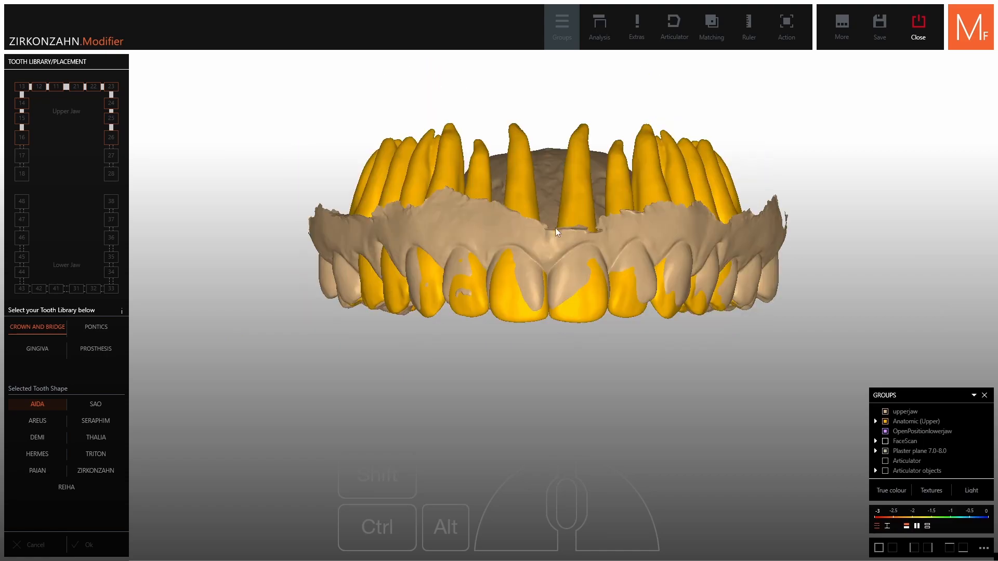
Enable Mirror and AutoResize for moving the placed upper teeth as a chain.
right_drag(544, 238, 508, 250)
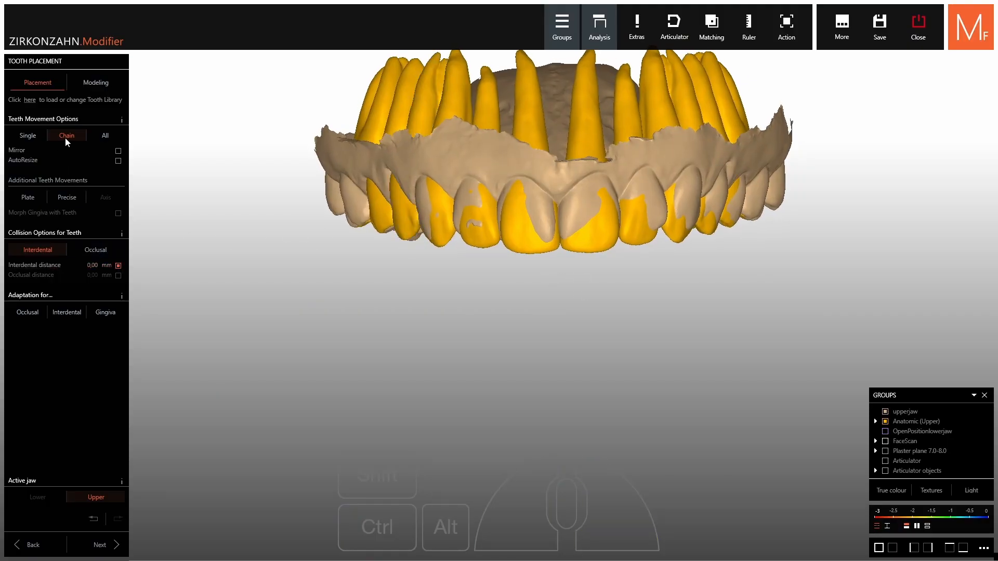
click(32, 162)
click(33, 152)
right_drag(439, 346, 476, 393)
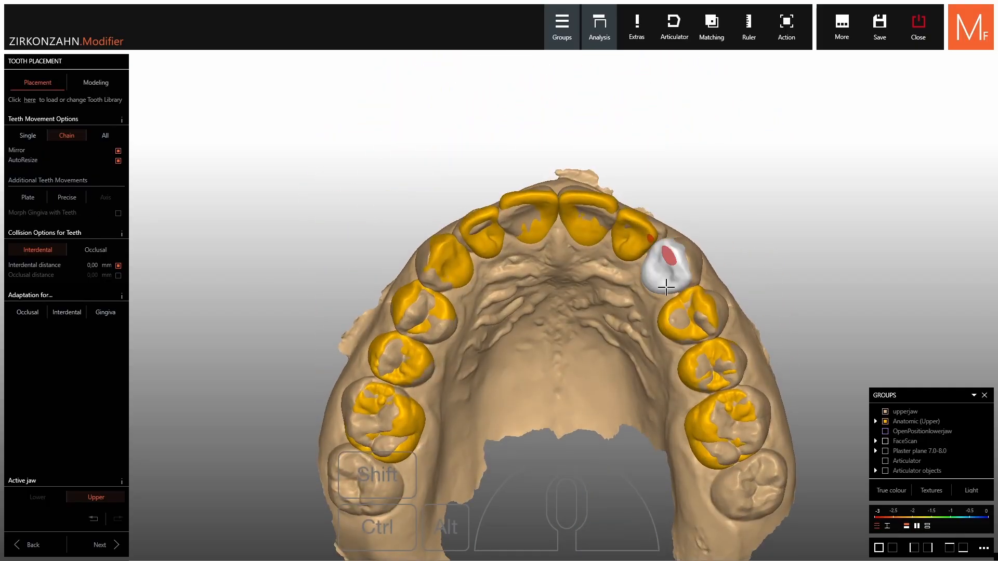
Move upper canine 23 outward with its mirrored chain, and shift the central incisors slightly forward along the arch.
drag(666, 287, 672, 285)
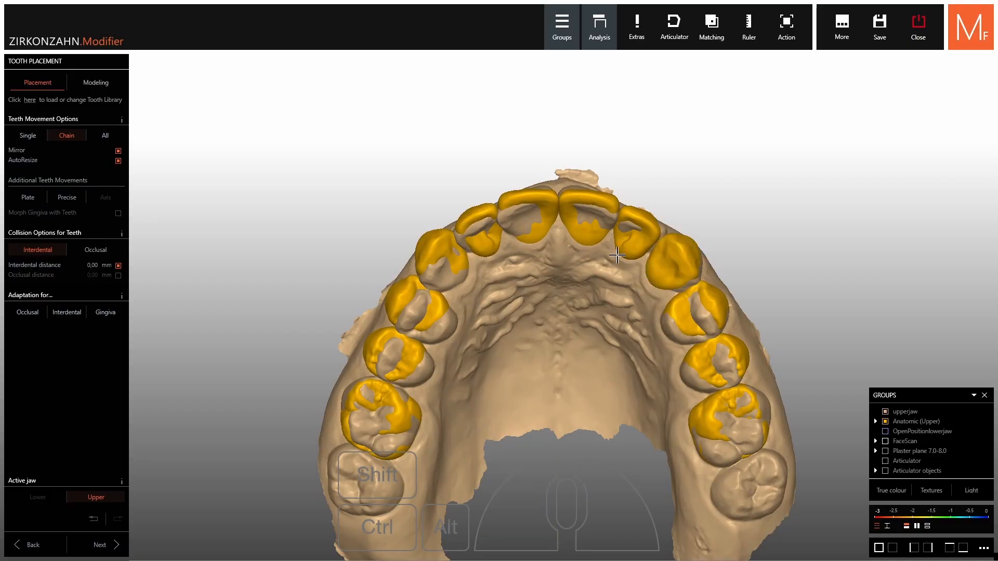
right_drag(572, 197, 572, 202)
scroll(572, 201, up, 4)
drag(572, 202, 573, 193)
scroll(573, 193, down, 4)
Move the upper first molars further back over the scanned molars using the mirrored chain movement.
right_drag(572, 192, 592, 226)
scroll(592, 226, up, 3)
right_drag(592, 226, 890, 159)
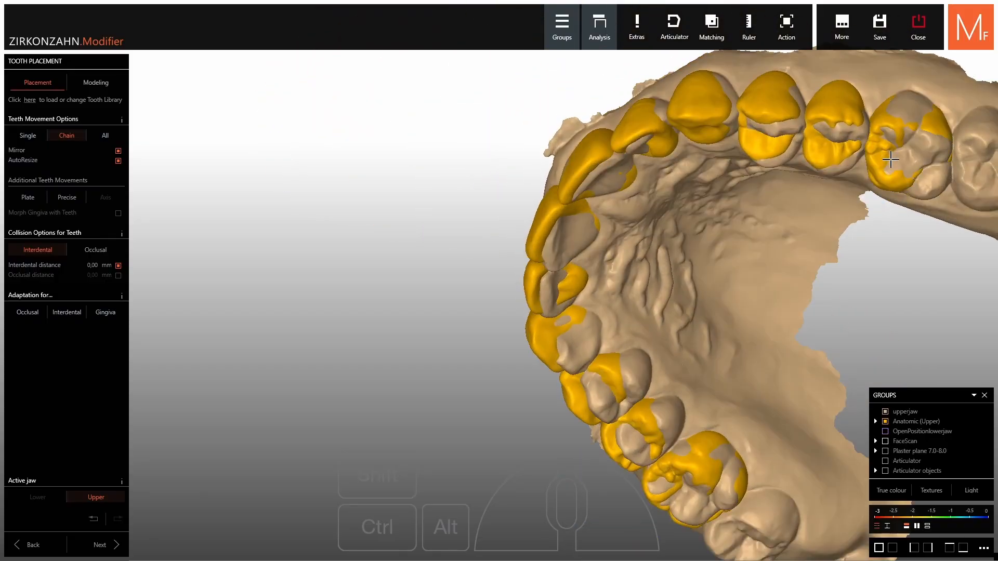
drag(878, 123, 945, 127)
click(937, 131)
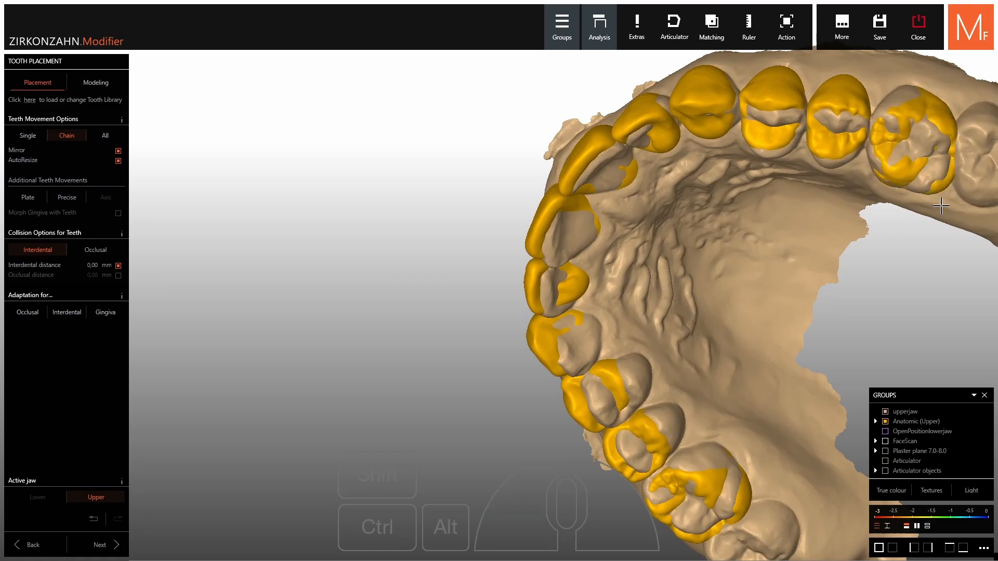
Show OpenPositionlowerjaw, lower the upper posterior teeth toward it, check the arch from the front, and hide the lower jaw.
click(886, 432)
right_drag(858, 112, 867, 228)
drag(898, 188, 899, 197)
right_drag(562, 265, 640, 243)
scroll(617, 200, up, 3)
scroll(610, 217, down, 3)
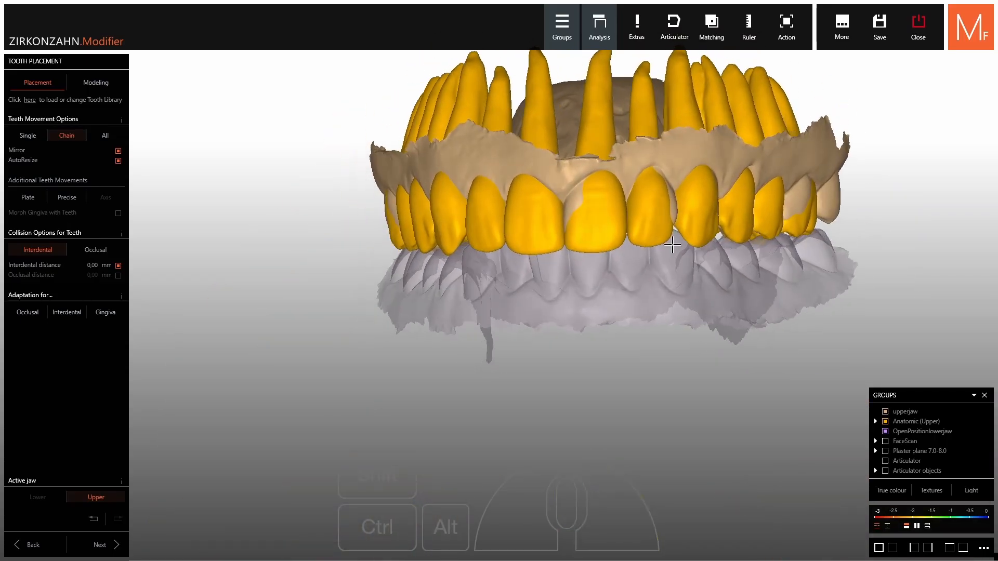
right_drag(728, 218, 747, 229)
right_drag(599, 281, 613, 343)
ctrl+middle_click(525, 295)
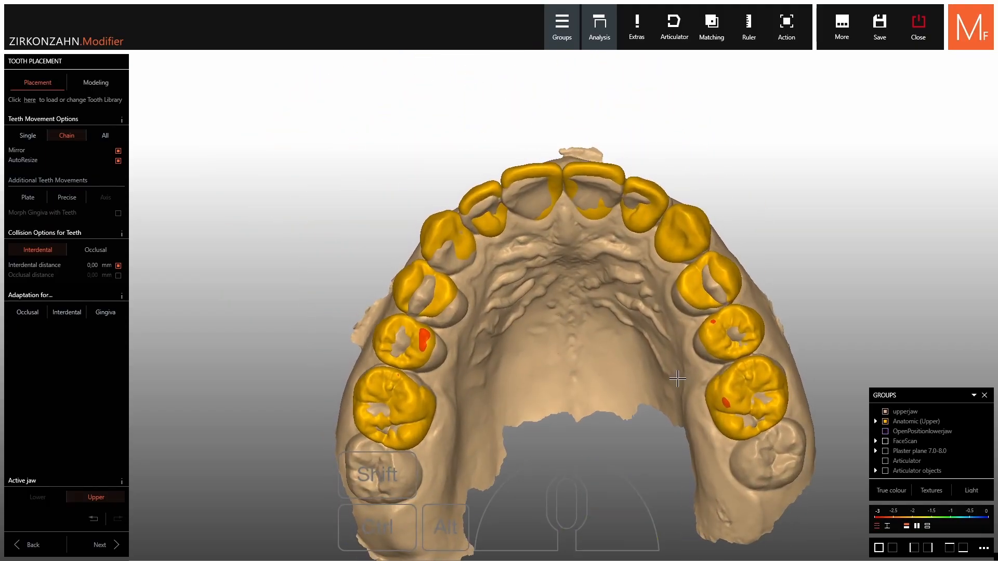
Fine-tune the mirrored first molars over the scanned molars and adjust the rotation of a tooth further forward.
click(746, 376)
right_drag(522, 356, 513, 359)
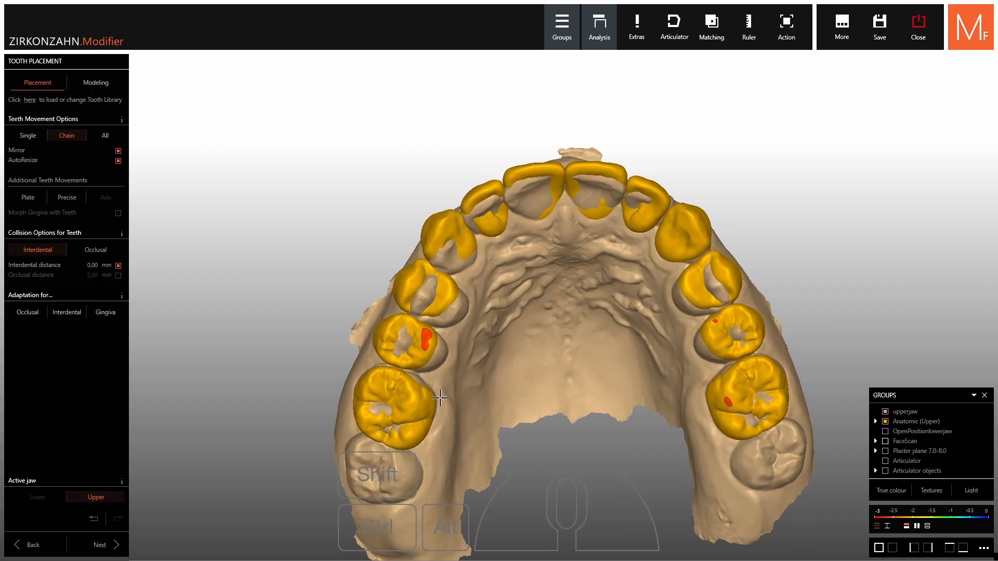
drag(416, 403, 417, 405)
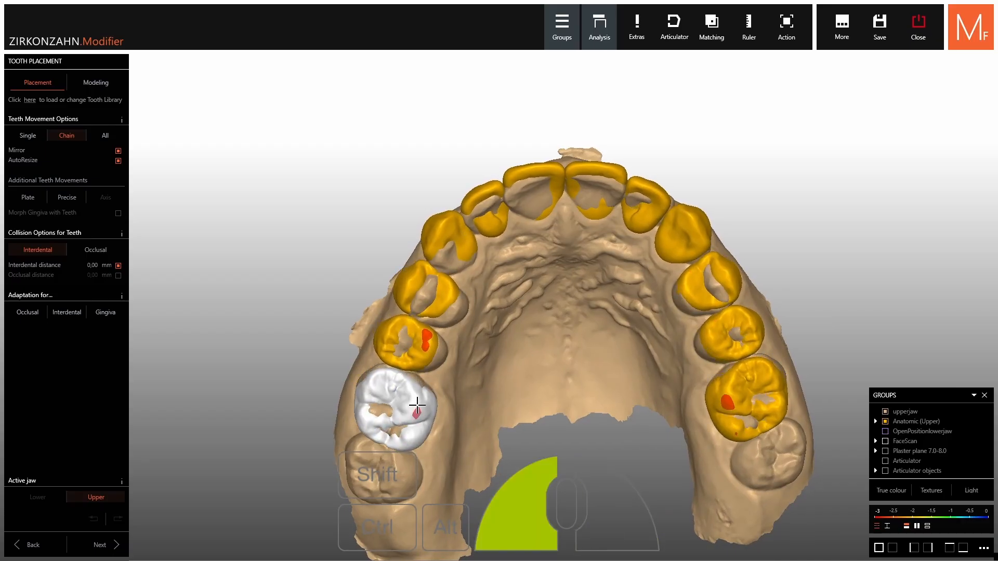
scroll(418, 404, up, 3)
shift+drag(459, 290, 463, 294)
right_drag(487, 288, 515, 261)
shift+click(459, 290)
scroll(519, 265, down, 3)
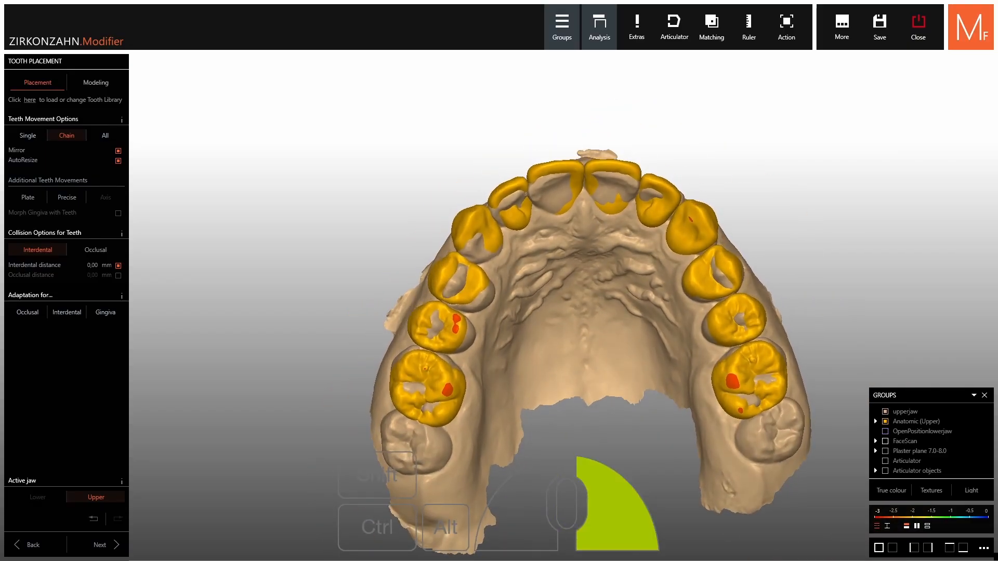
Resize lateral incisor 12 and second premolar 15 together with their mirrored counterparts in the occlusal view.
scroll(509, 190, up, 3)
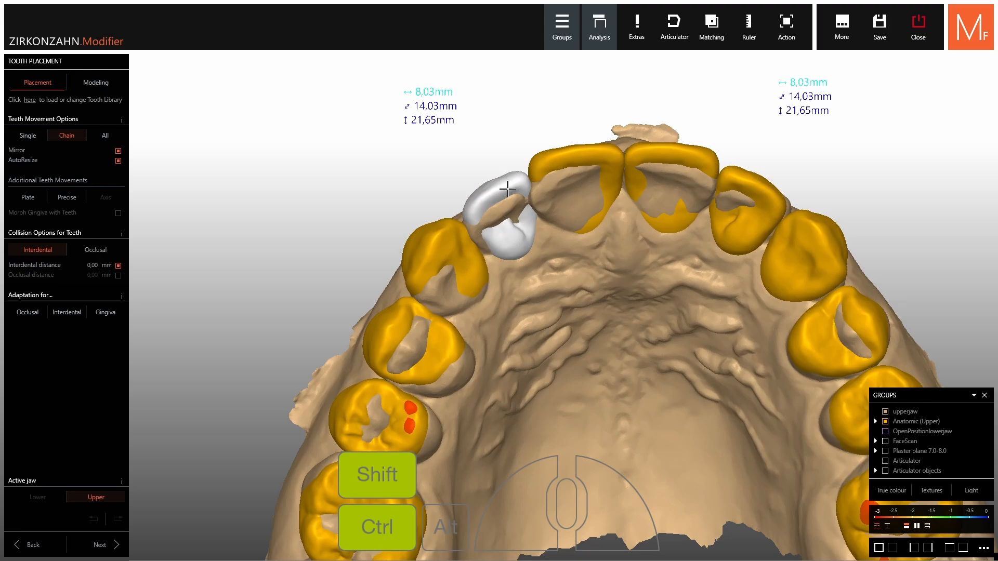
ctrl+shift+scroll(507, 189, up, 2)
scroll(507, 189, down, 2)
right_drag(463, 227, 456, 200)
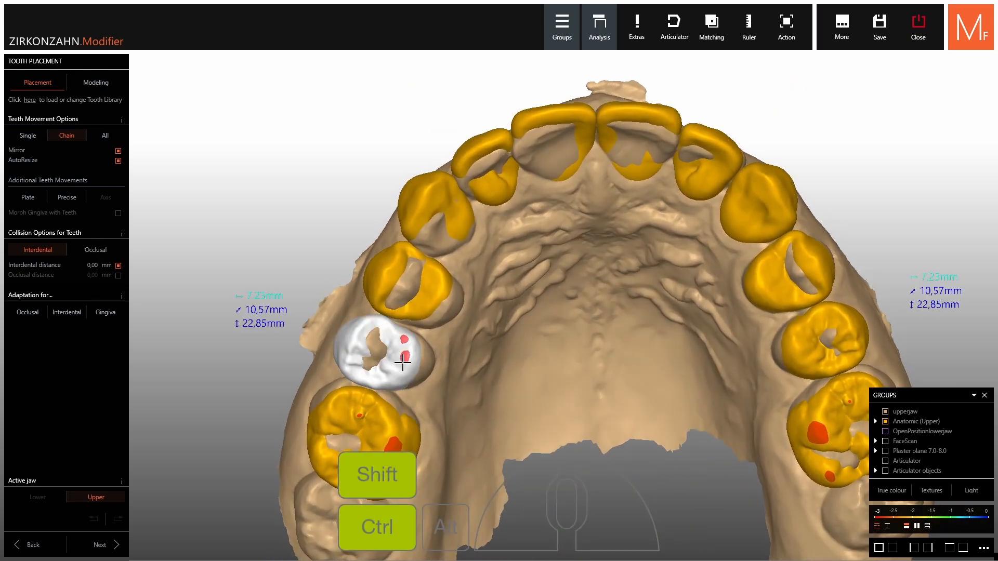
ctrl+shift+scroll(403, 362, down, 2)
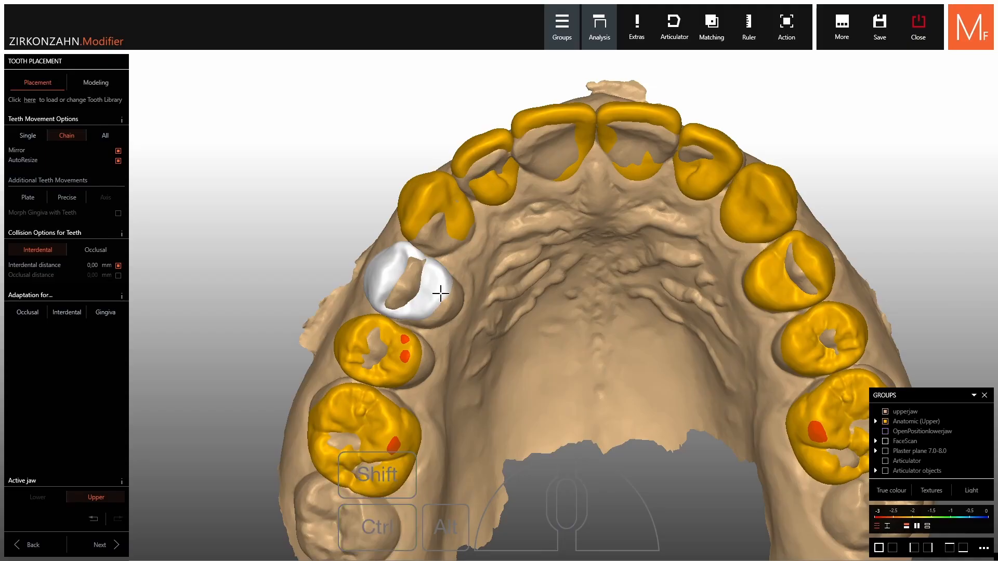
scroll(441, 294, down, 2)
right_drag(440, 294, 444, 298)
right_drag(470, 355, 470, 352)
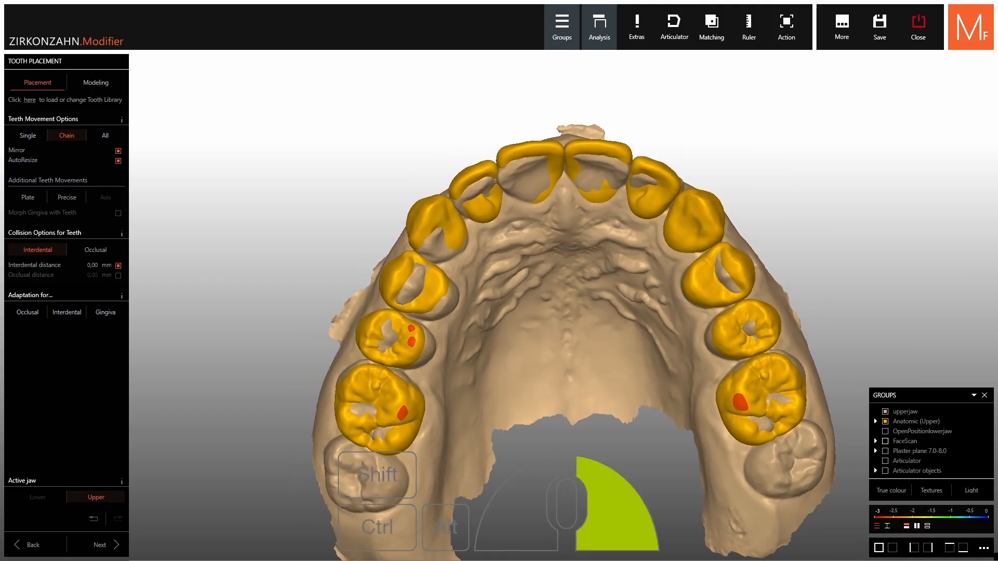
Reposition central incisor 21 and its mirrored neighbour along their long axes in a frontal view.
right_drag(556, 140, 605, 313)
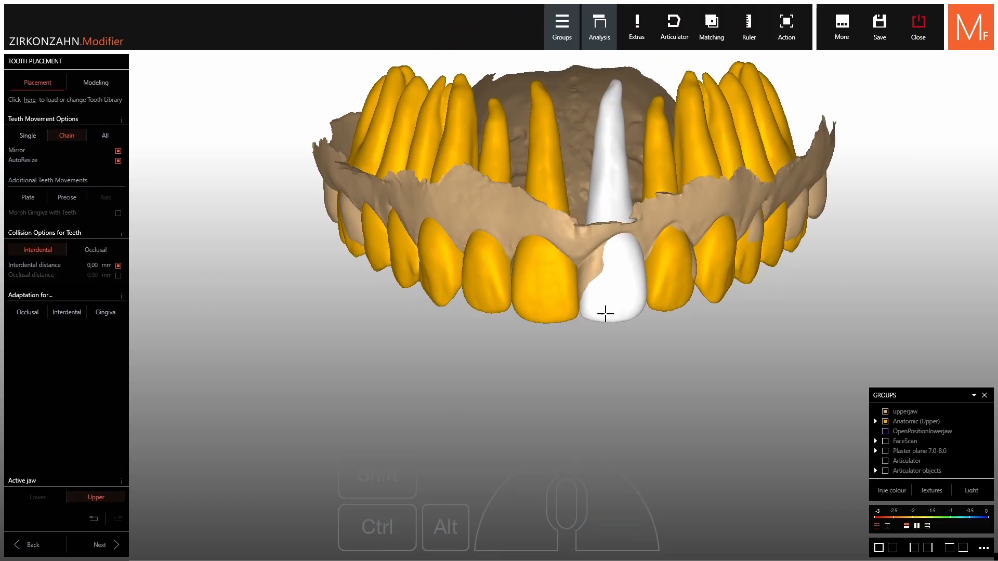
alt+drag(612, 306, 609, 306)
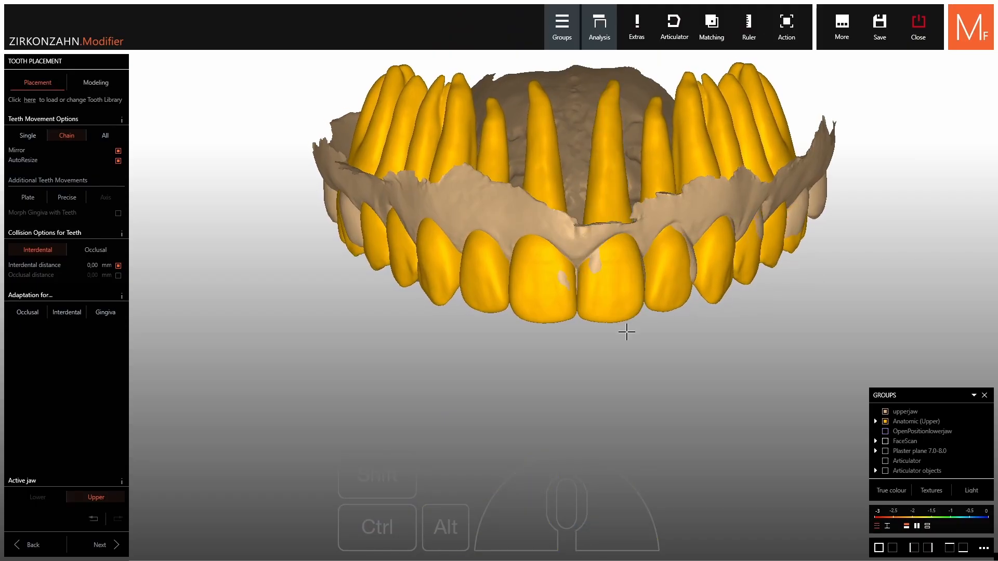
mouse_move(625, 330)
right_down()
mouse_move(626, 426)
mouse_move(645, 392)
mouse_move(630, 341)
right_up()
alt+drag(703, 402, 708, 393)
right_drag(708, 393, 705, 468)
right_drag(613, 332, 658, 421)
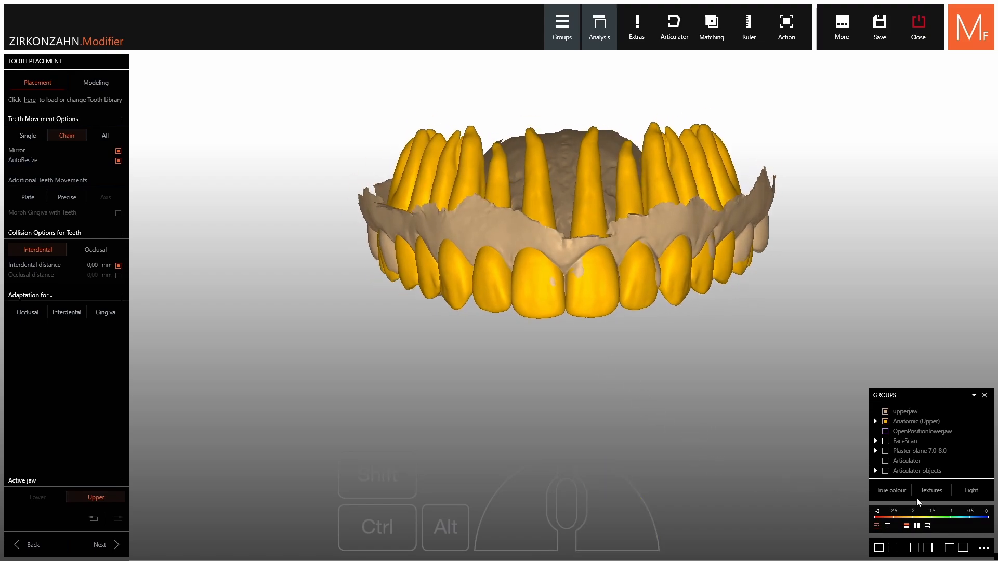
Display the scan textures, OpenPositionlowerjaw and smilingfacescan around the placed upper teeth.
mouse_move(715, 441)
right_down()
mouse_move(715, 465)
mouse_move(702, 441)
right_up()
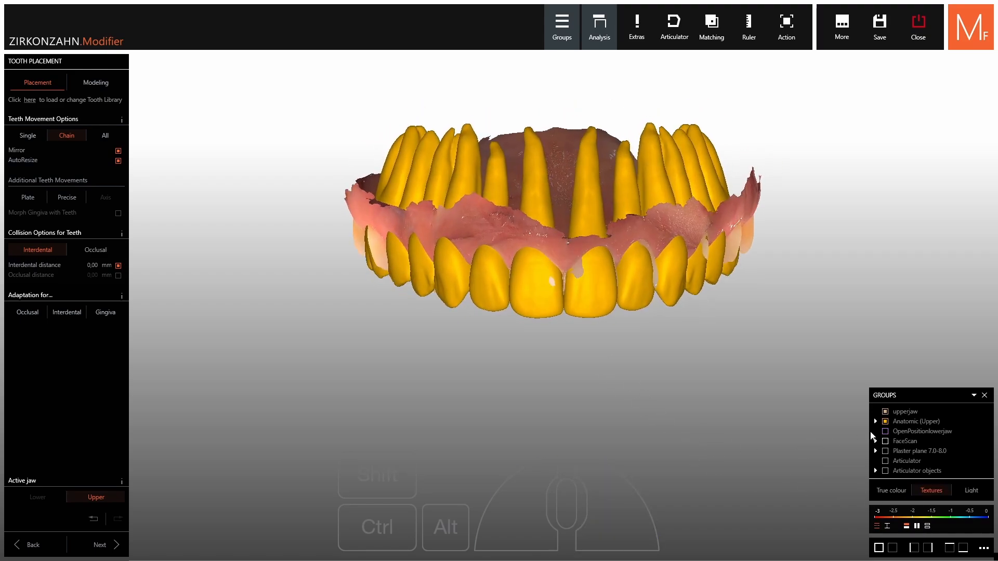
click(883, 432)
right_drag(639, 397, 624, 361)
shift+click(625, 370)
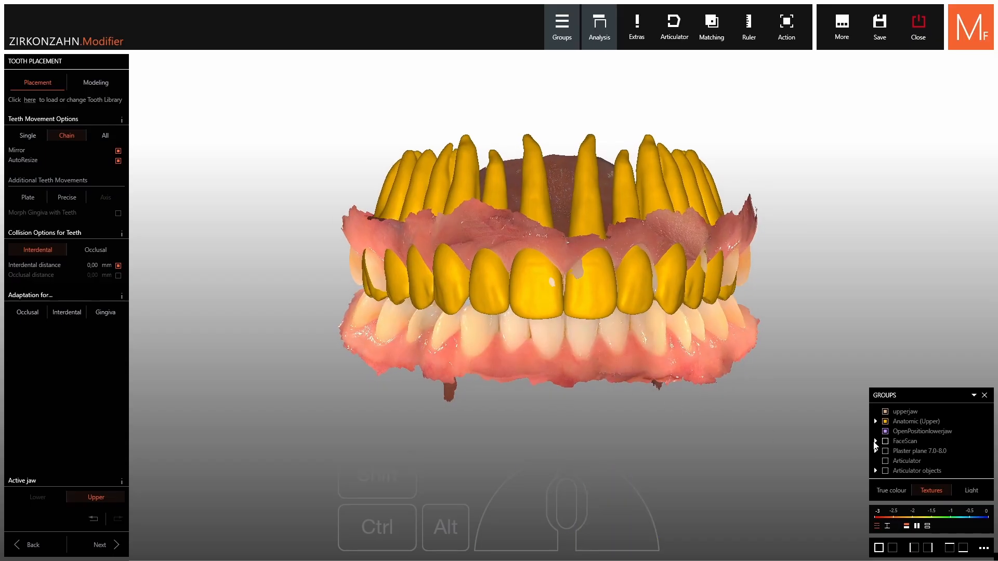
click(875, 442)
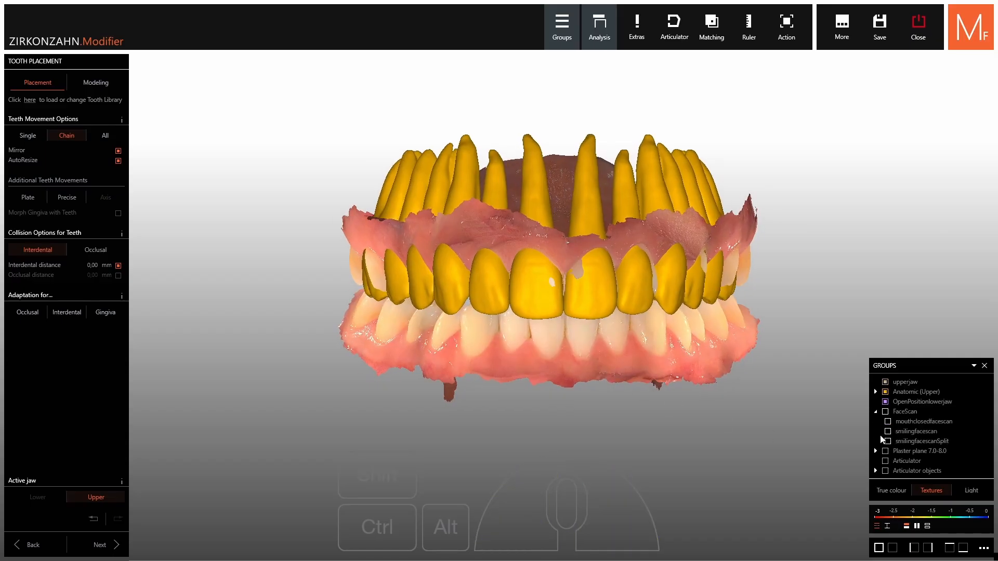
click(887, 432)
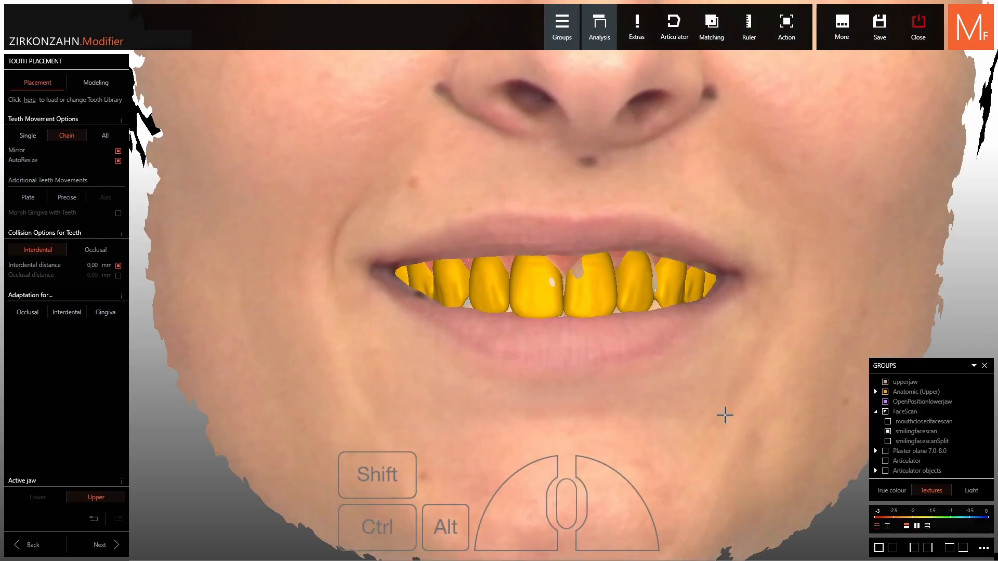
right_drag(577, 371, 599, 355)
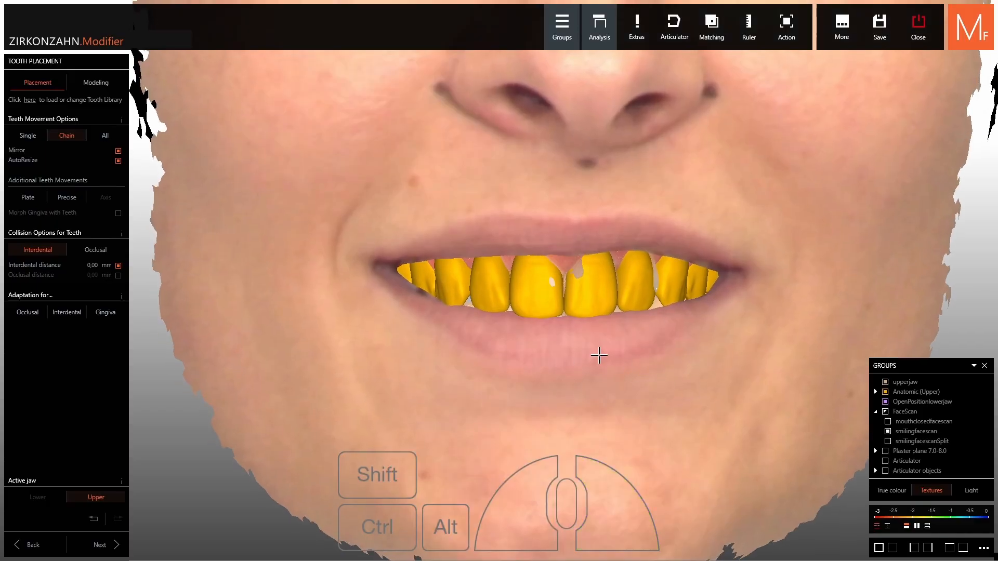
Raise the mirrored central incisors slightly to follow the lower lip and adjust the rotation of a neighbouring front tooth.
scroll(588, 332, up, 1)
scroll(590, 332, up, 1)
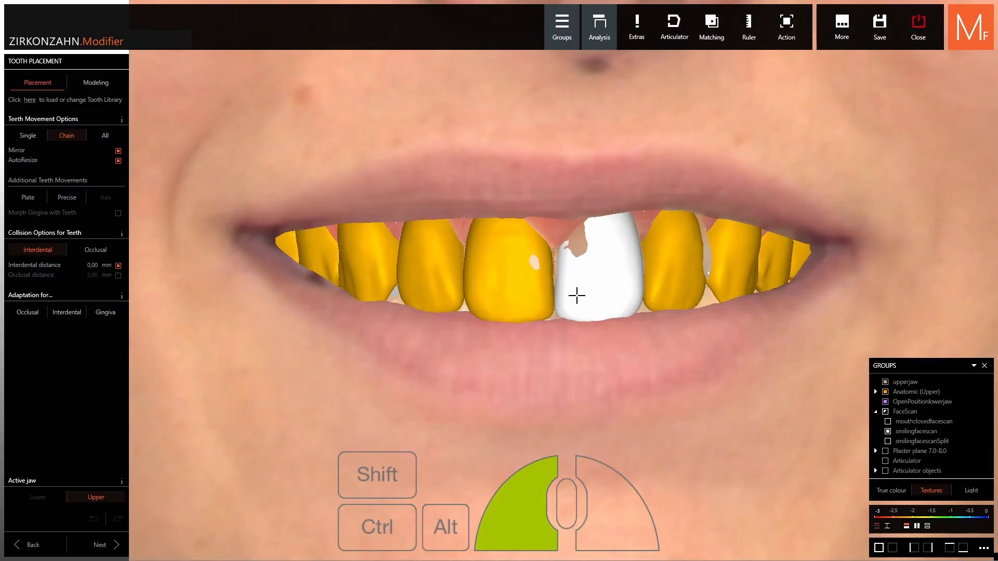
drag(576, 296, 577, 294)
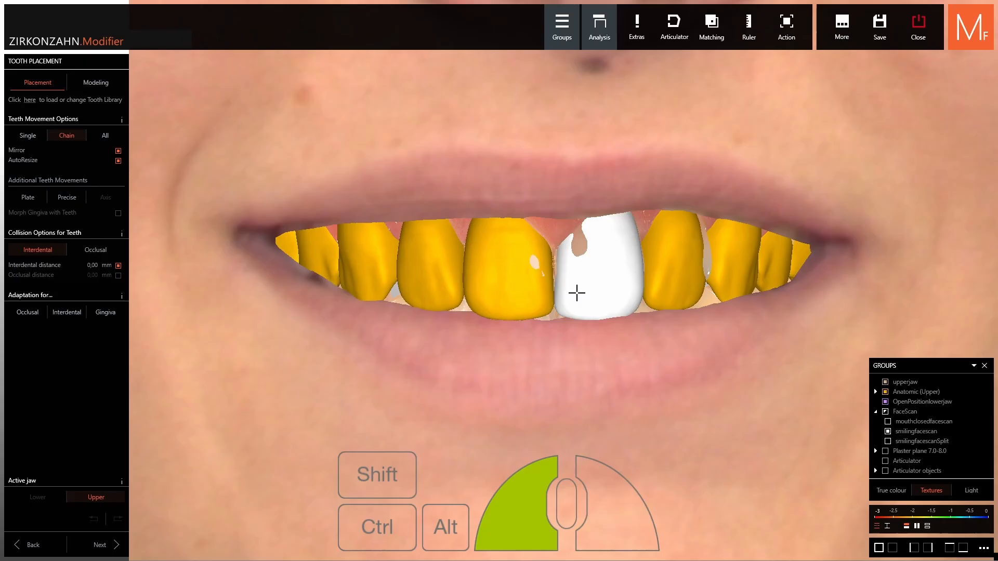
drag(576, 294, 577, 294)
scroll(598, 317, down, 3)
right_drag(615, 345, 614, 343)
scroll(615, 338, up, 2)
shift+drag(679, 274, 679, 279)
right_drag(657, 299, 654, 300)
scroll(653, 298, down, 2)
scroll(654, 298, down, 4)
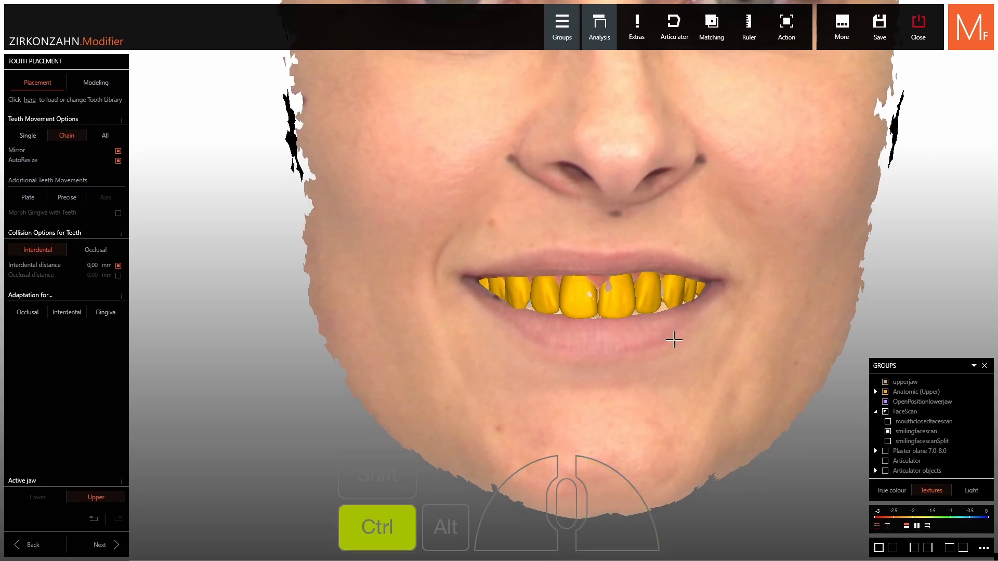
Hide the smilingfacescan and disable Mirror so each side's teeth move independently.
ctrl+middle_click(673, 379)
mouse_move(672, 379)
right_down()
mouse_move(690, 379)
mouse_move(674, 380)
right_up()
right_drag(480, 299, 538, 302)
scroll(537, 303, up, 4)
right_drag(538, 303, 564, 318)
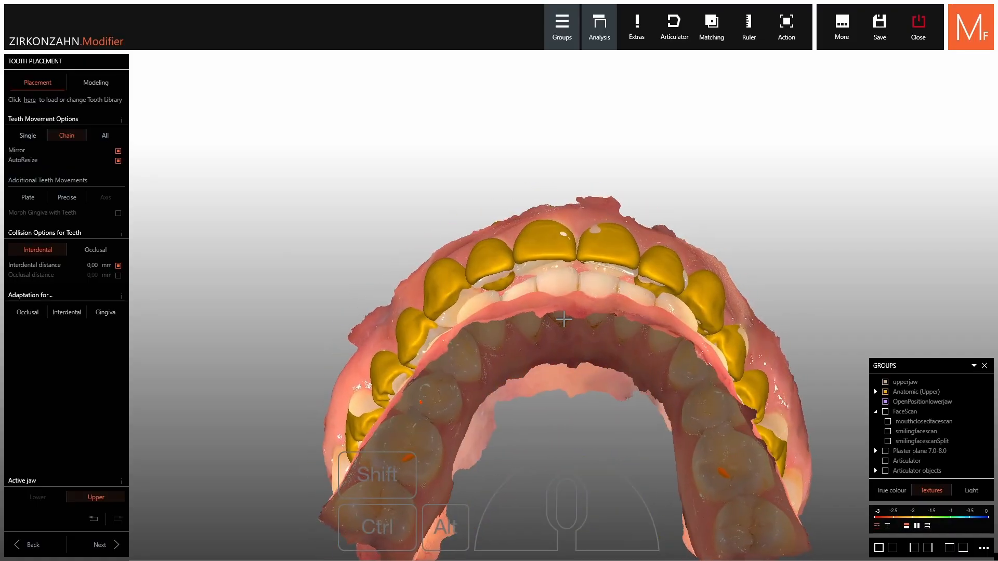
click(18, 153)
Shift the posterior teeth of the upper quadrant 14 to 16 individually over the scanned teeth.
right_drag(416, 330, 392, 325)
scroll(392, 325, up, 3)
drag(393, 324, 398, 325)
right_drag(399, 324, 419, 325)
scroll(404, 266, up, 3)
right_drag(404, 265, 397, 254)
drag(390, 232, 385, 236)
Rotate the posterior teeth in quadrant 14 to 16, including molar 16, to fit the lower antagonists.
right_drag(385, 236, 324, 194)
shift+drag(459, 242, 505, 244)
right_drag(505, 245, 540, 286)
shift+drag(451, 228, 461, 234)
right_drag(456, 218, 460, 225)
shift+drag(460, 225, 462, 230)
right_drag(408, 272, 310, 304)
shift+drag(311, 302, 310, 303)
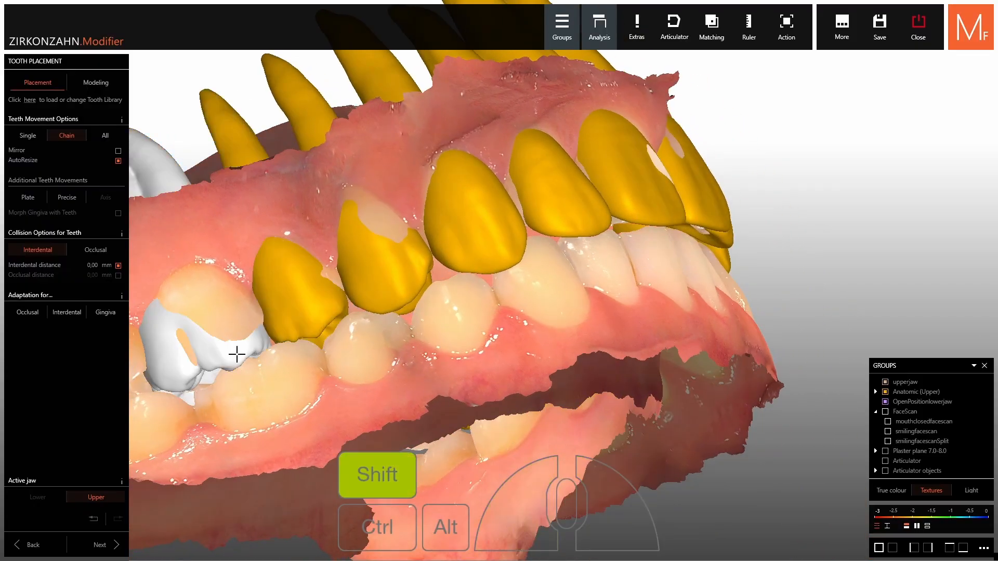
right_drag(299, 318, 214, 377)
Rotate the posterior teeth on the opposite side, including second premolar 25, to fit the lower antagonists.
scroll(405, 167, down, 4)
right_drag(727, 254, 643, 261)
middle_click(646, 269)
scroll(637, 260, up, 4)
shift+drag(624, 258, 625, 258)
right_drag(774, 259, 710, 299)
shift+drag(711, 300, 715, 294)
right_drag(819, 268, 800, 271)
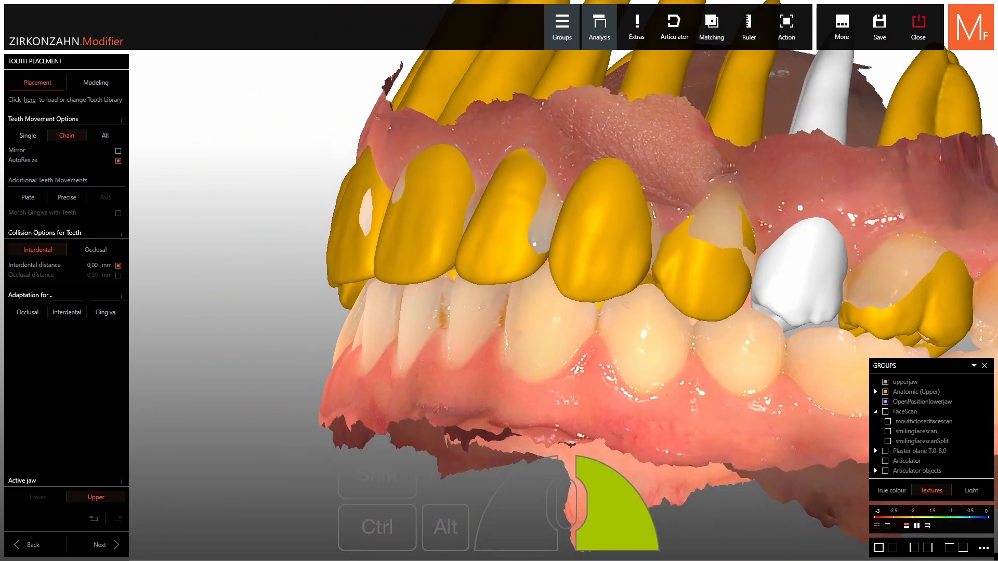
shift+drag(802, 291, 803, 299)
scroll(690, 272, down, 4)
Show the smilingfacescan around the teeth in a frontal view and hide the upperjaw scan.
right_drag(691, 271, 759, 275)
ctrl+click(622, 320)
right_drag(621, 321, 587, 322)
ctrl+shift+click(584, 317)
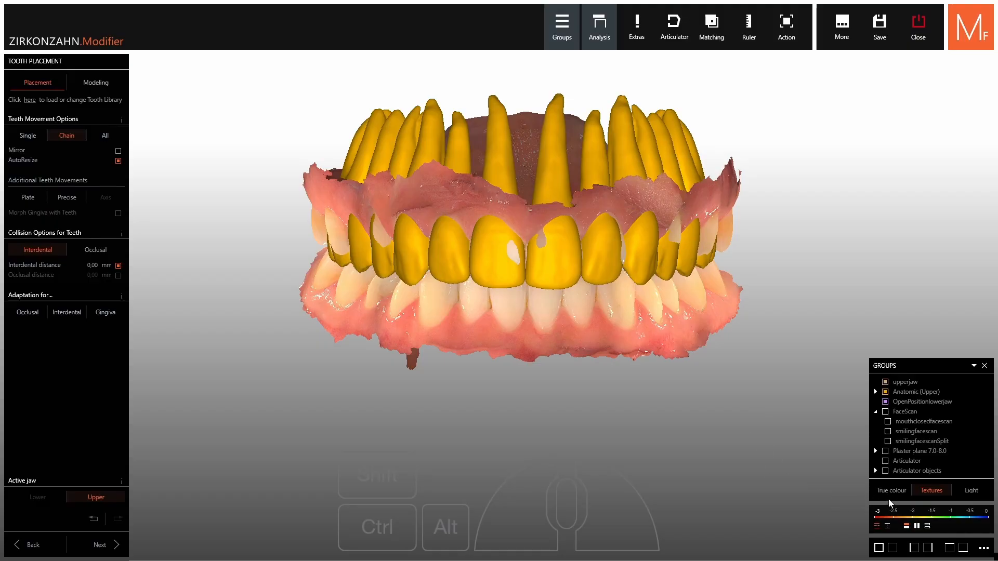
click(888, 431)
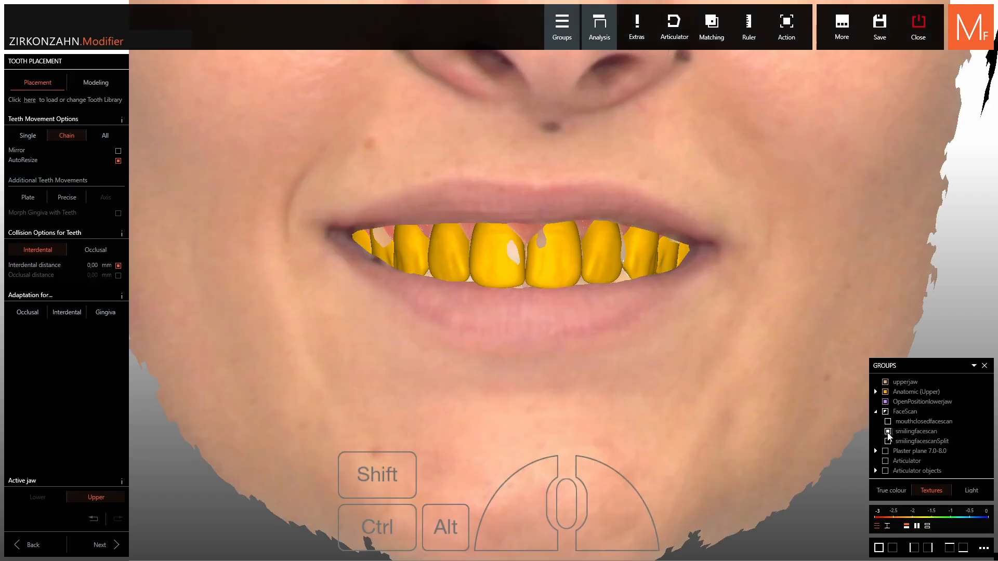
right_drag(739, 376, 824, 387)
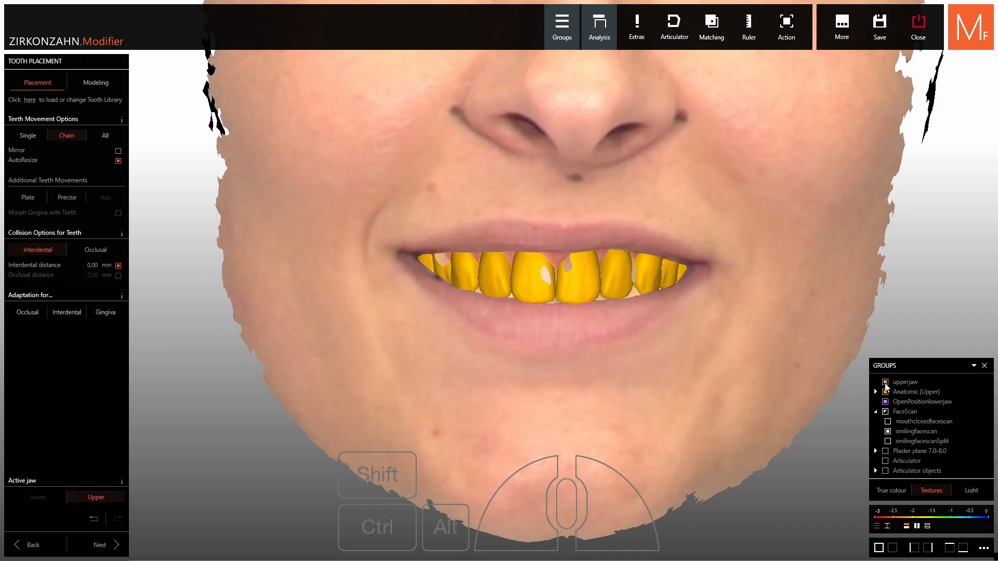
click(885, 382)
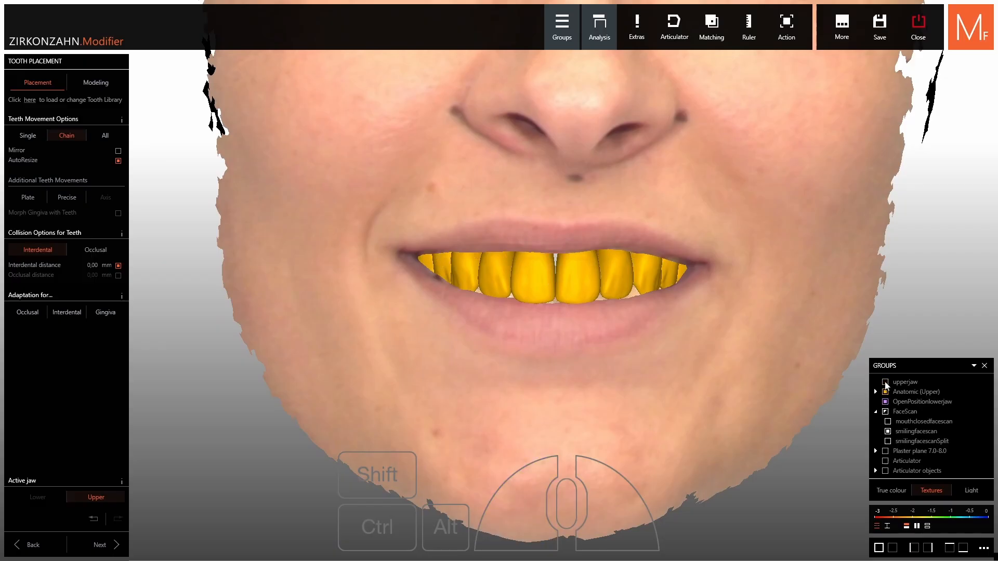
Display the teeth in true colour and apply tooth color OM2 to all teeth in the True Colour Editor.
click(892, 492)
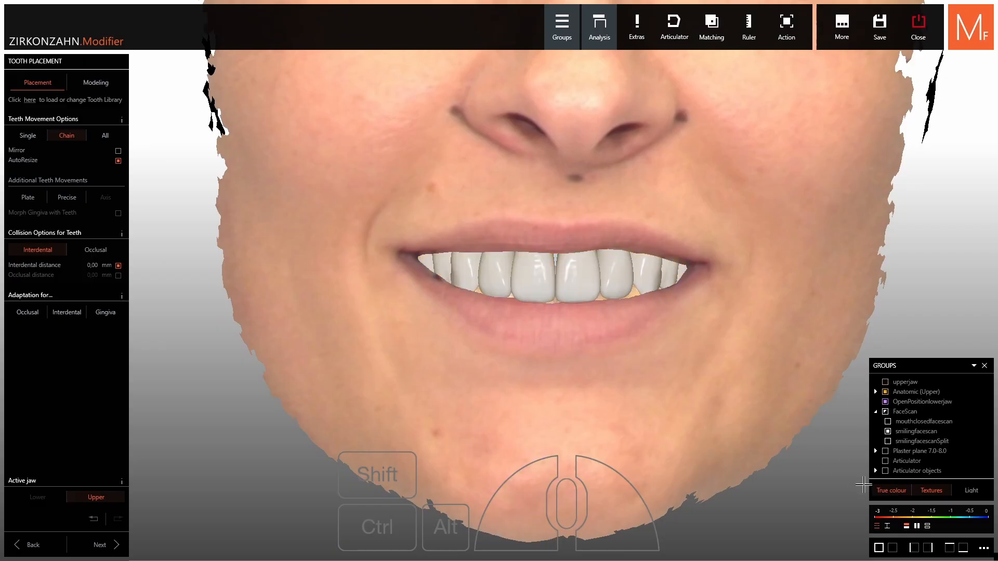
right_click(883, 491)
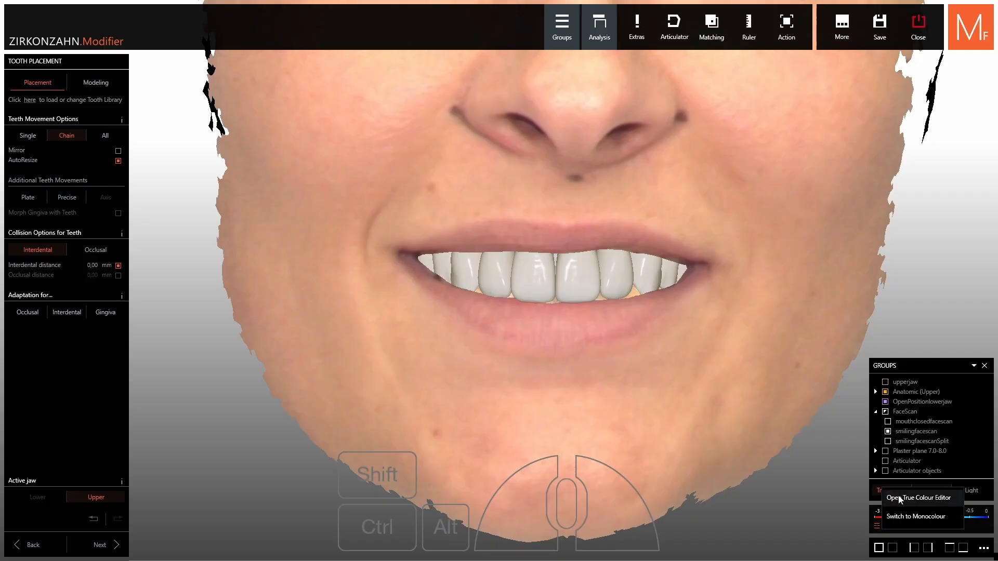
click(900, 499)
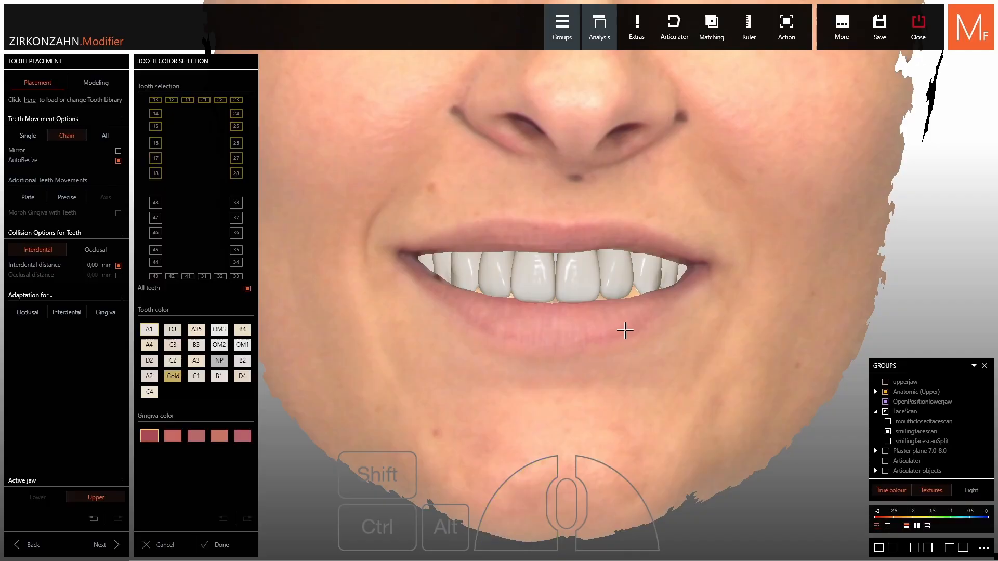
scroll(624, 330, down, 2)
right_drag(624, 330, 551, 333)
click(196, 330)
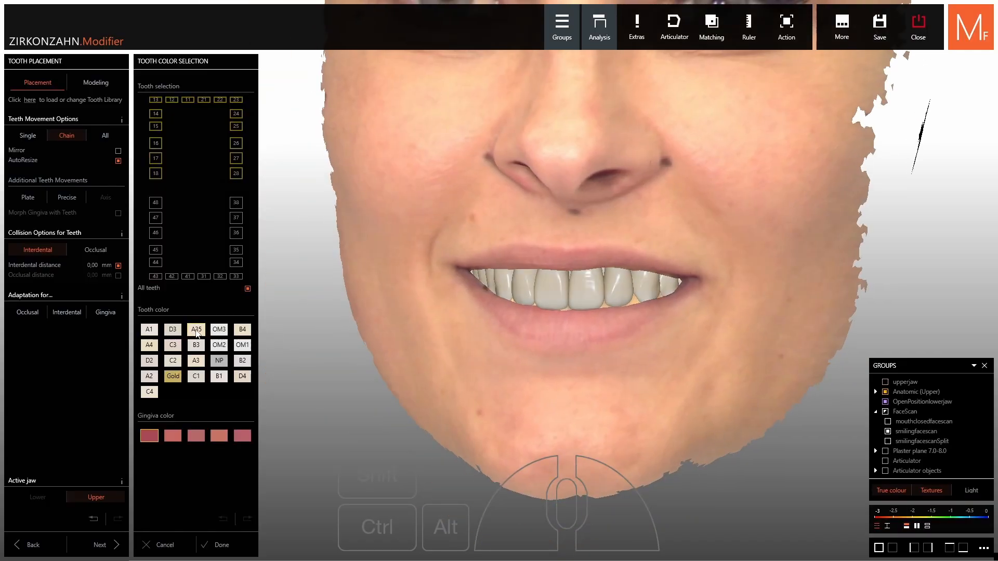
click(242, 346)
click(216, 347)
mouse_move(587, 364)
right_down()
mouse_move(433, 365)
mouse_move(605, 365)
right_up()
click(234, 543)
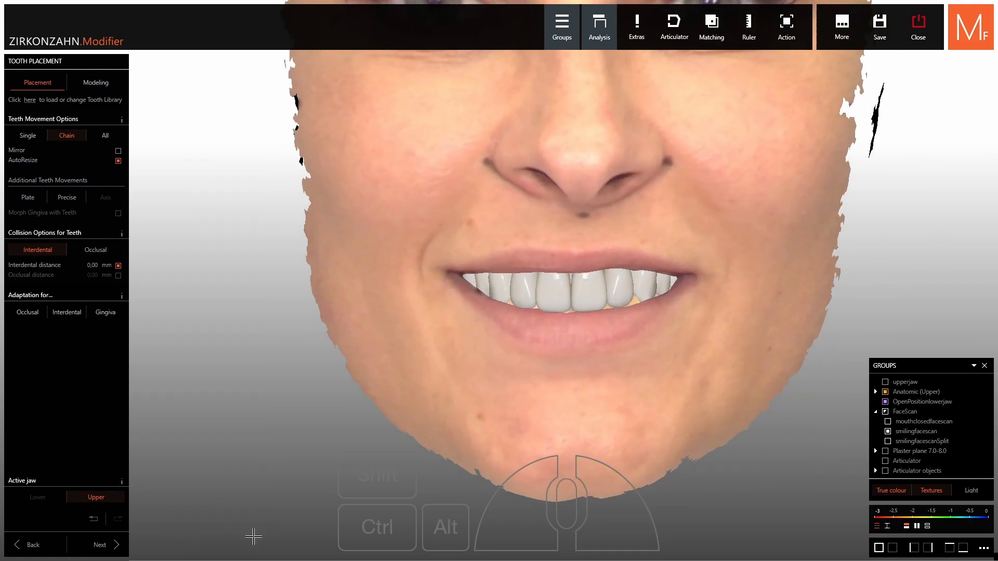
Turn off the true colour display, hide the smilingfacescan and show the upperjaw scan with the teeth again.
click(886, 494)
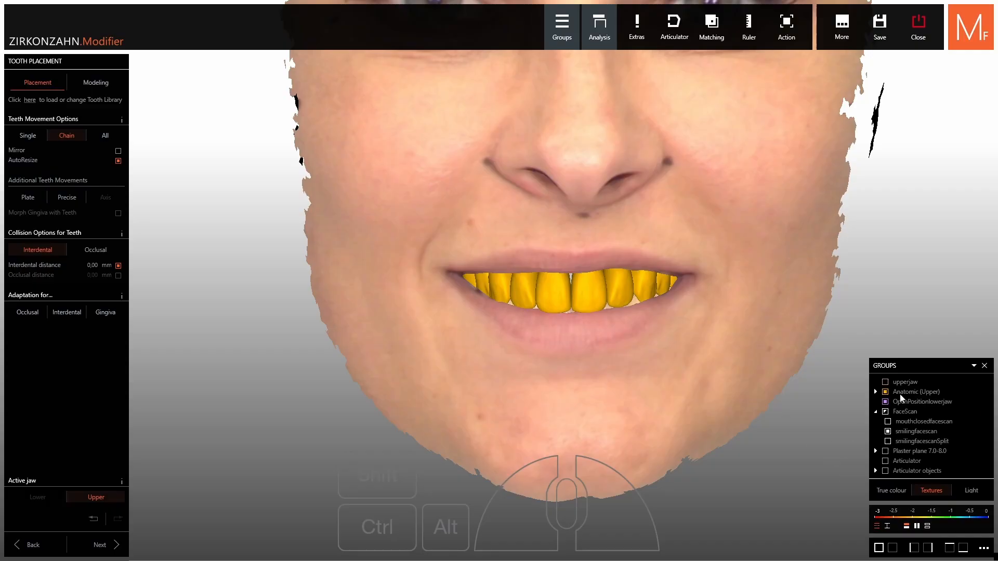
right_drag(704, 378, 769, 323)
scroll(721, 381, down, 5)
click(887, 431)
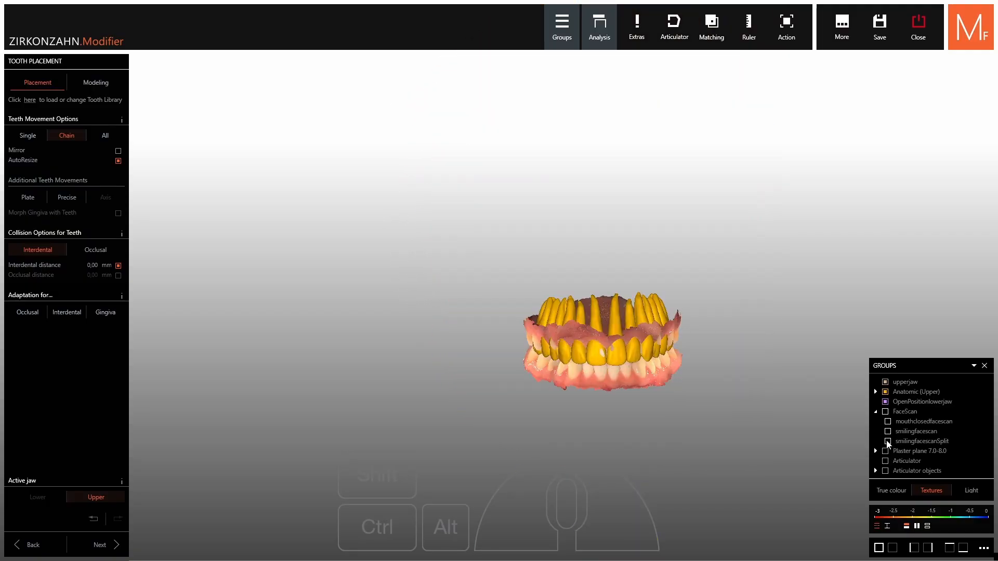
Show the mouthclosedfacescan semi-transparently to check the tooth position in the face, and hide it again.
click(888, 421)
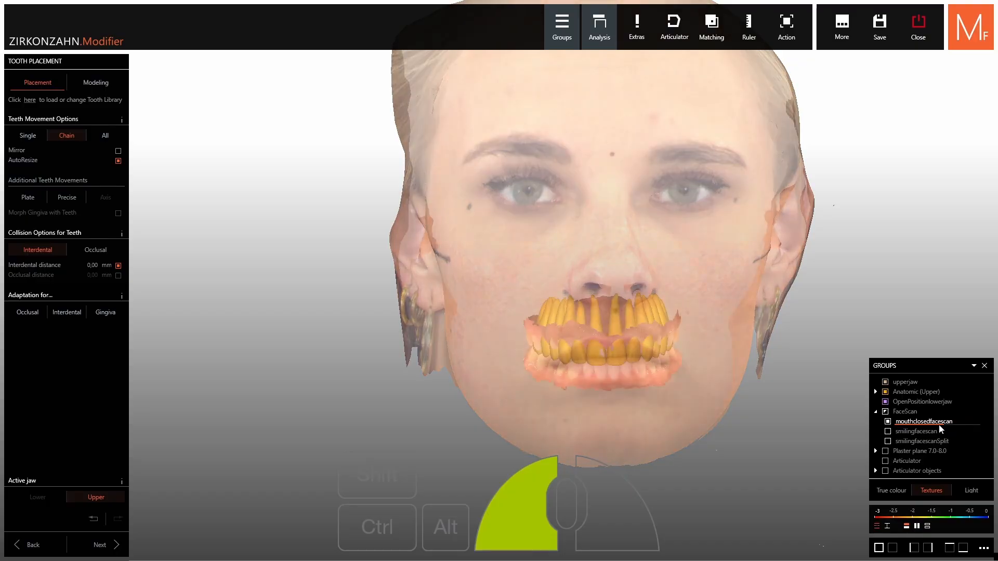
drag(933, 425, 944, 425)
right_drag(774, 391, 748, 387)
scroll(691, 389, up, 3)
right_drag(675, 381, 673, 381)
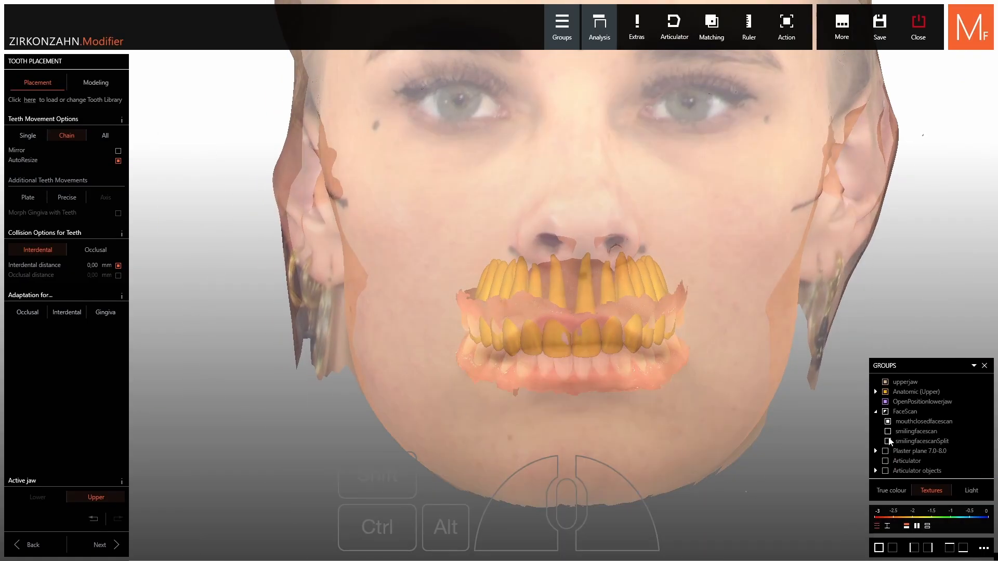
click(888, 421)
scroll(535, 366, up, 4)
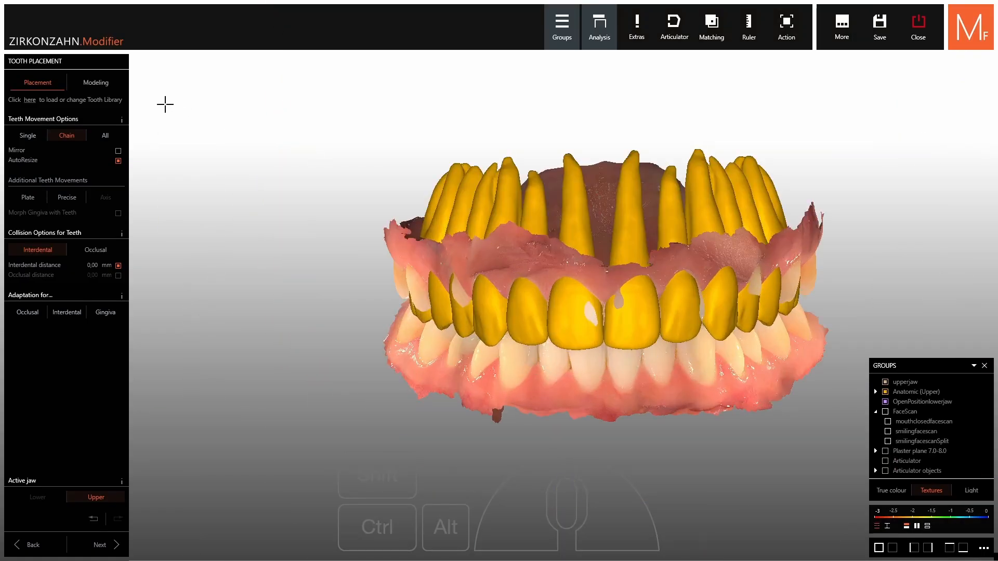
Switch to tooth modelling with Teeth Parts and pull the labial and cervical surfaces of central incisor 11 out over the scan.
click(106, 86)
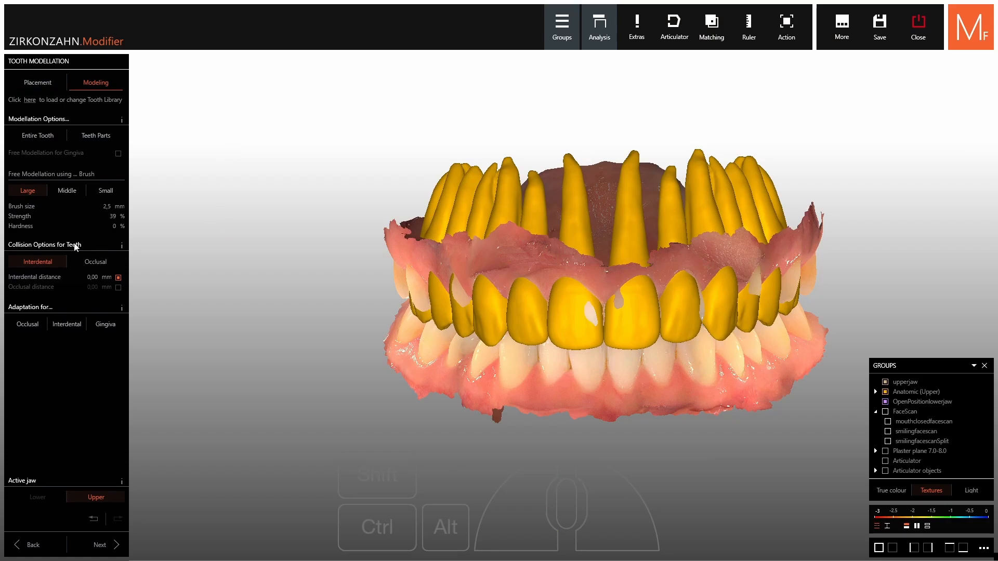
click(91, 136)
scroll(525, 307, up, 5)
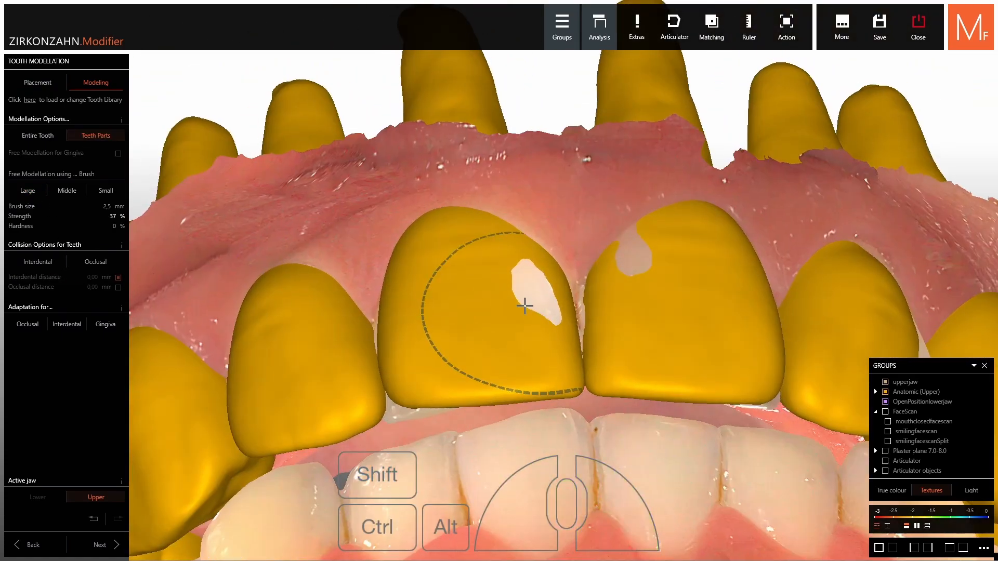
ctrl+click(524, 306)
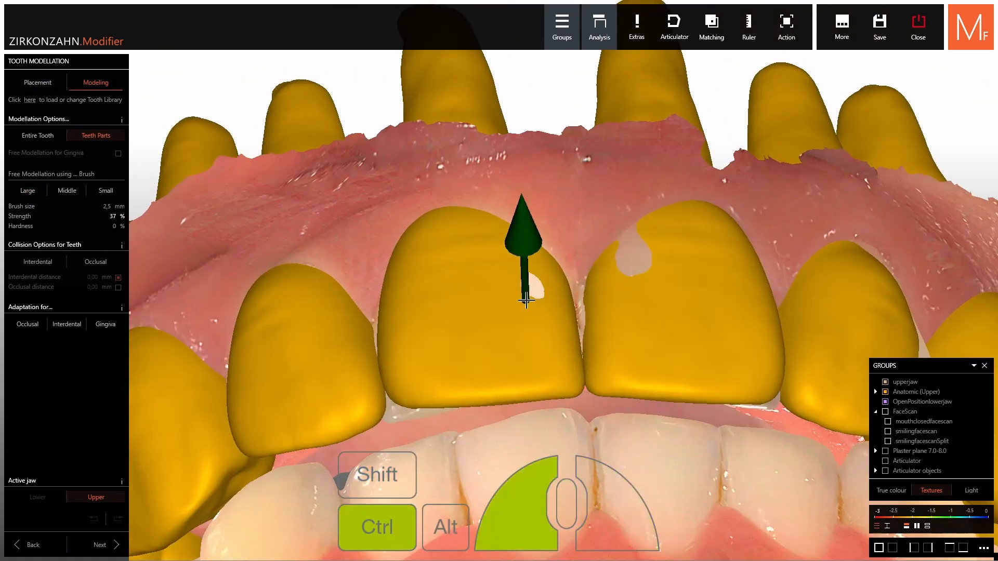
right_drag(455, 242, 428, 207)
ctrl+click(428, 206)
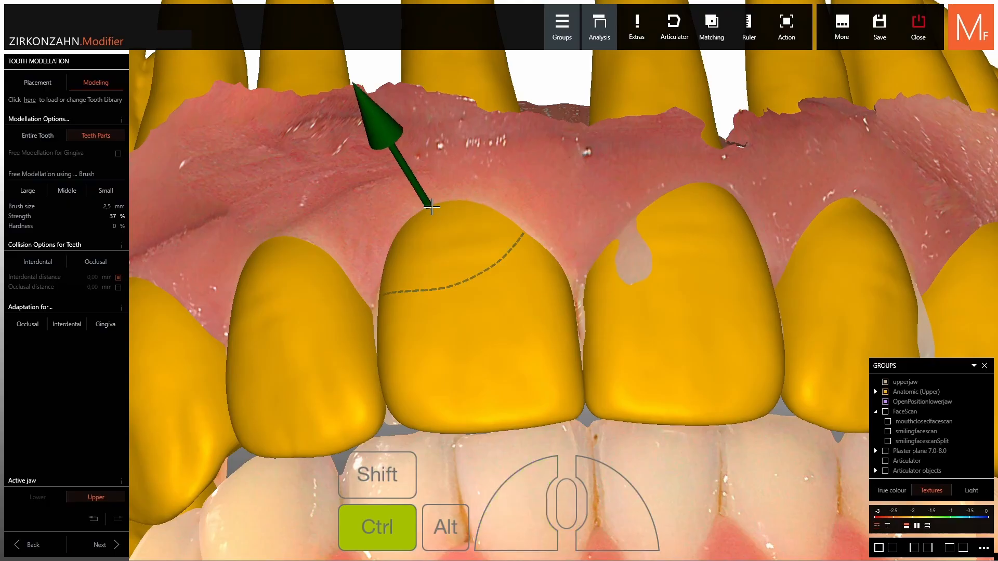
Make the Anatomic (Upper) teeth semi-transparent and turn off the scan textures.
click(921, 392)
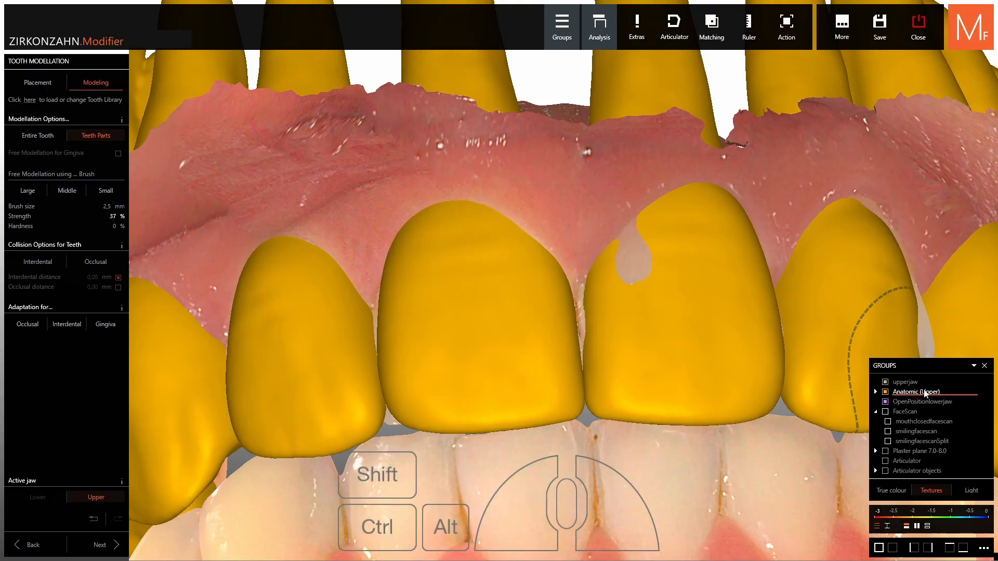
click(937, 394)
drag(958, 395, 940, 395)
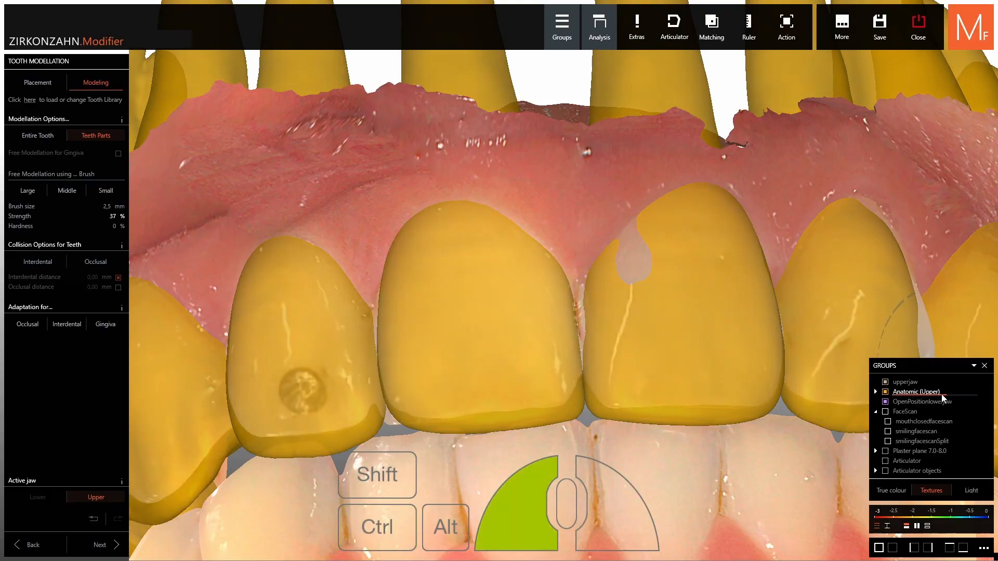
click(918, 462)
click(918, 463)
click(930, 490)
Reshape the labial, distal and palatal areas of central incisor 21 to match the underlying upperjaw scan.
mouse_move(691, 327)
right_down()
mouse_move(650, 281)
mouse_move(728, 283)
right_up()
ctrl+click(631, 258)
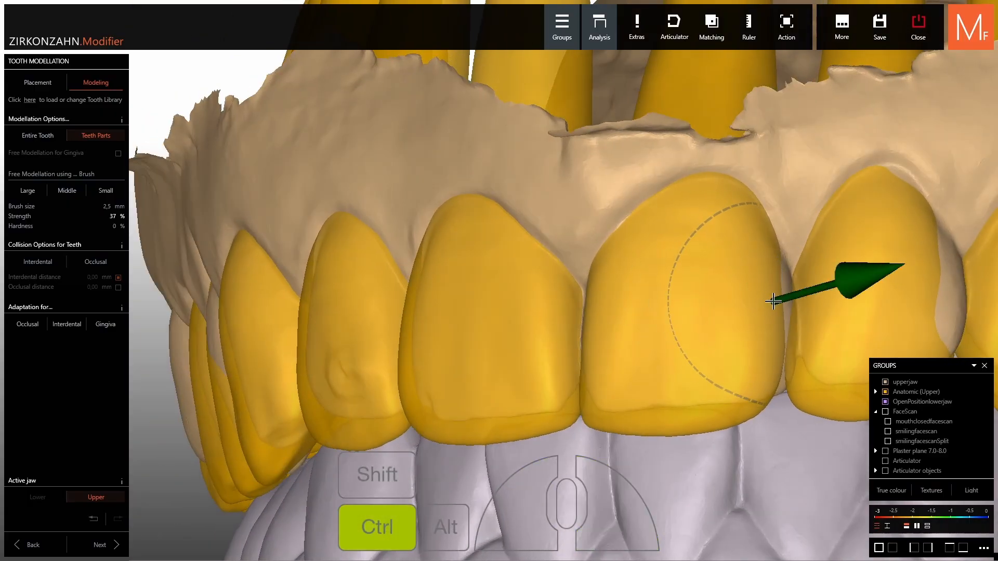
ctrl+click(781, 299)
right_drag(784, 300, 737, 260)
right_drag(753, 411, 756, 310)
ctrl+click(757, 310)
ctrl+drag(757, 309, 765, 321)
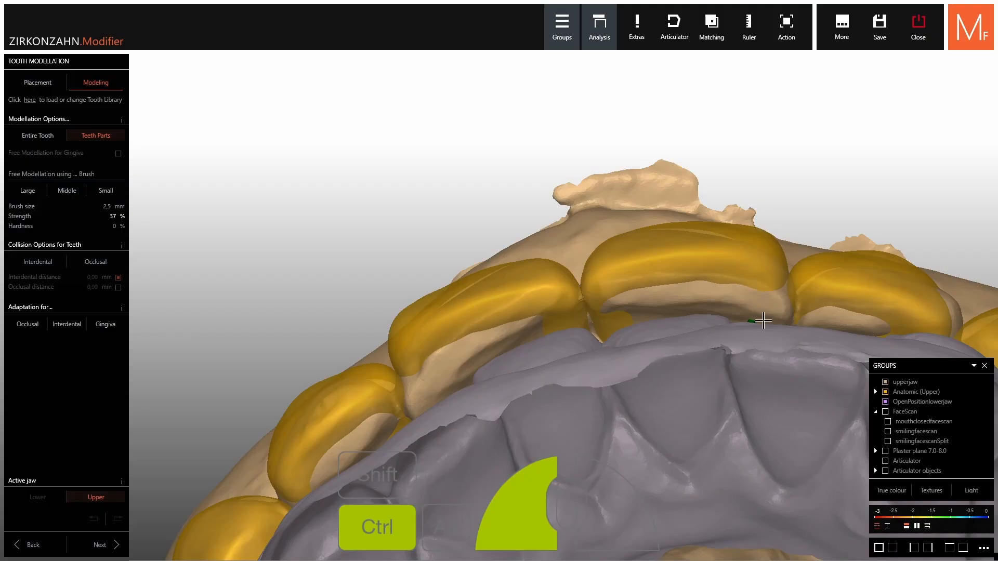
Adjust the incisal edge of central incisor 21 in the vertical direction.
scroll(765, 320, down, 3)
right_drag(765, 320, 769, 415)
right_drag(769, 364, 732, 350)
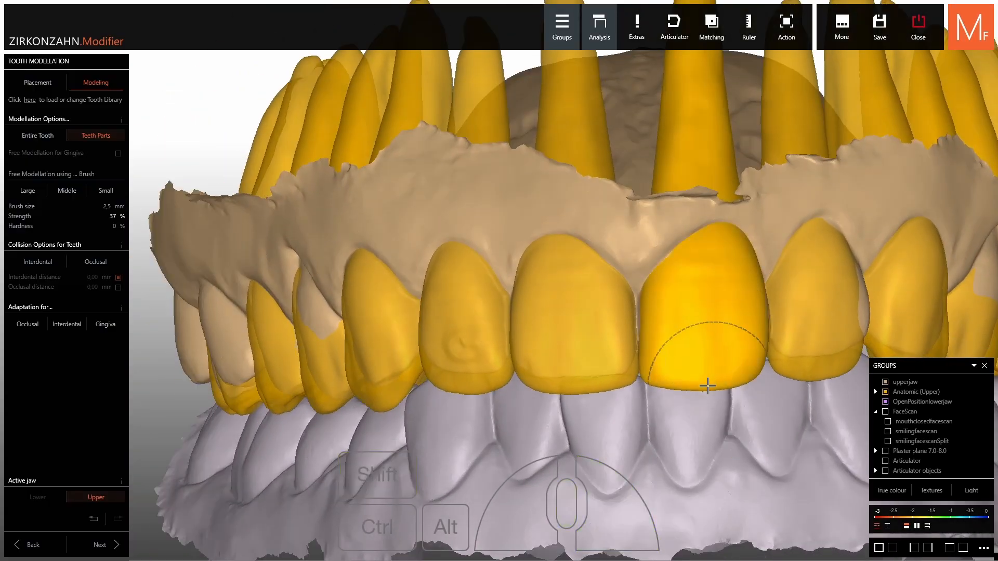
scroll(706, 386, up, 3)
shift+drag(696, 391, 697, 381)
scroll(701, 363, down, 3)
right_drag(702, 361, 707, 376)
scroll(707, 376, up, 3)
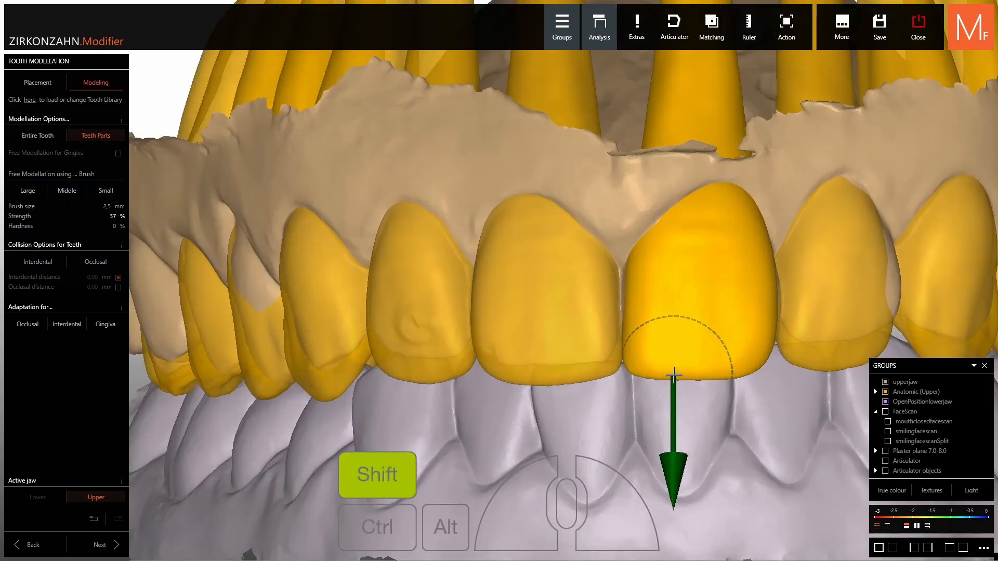
shift+drag(674, 373, 675, 366)
Mirror only the tooth shape of central incisor 21 to the opposite side.
right_drag(568, 333, 701, 331)
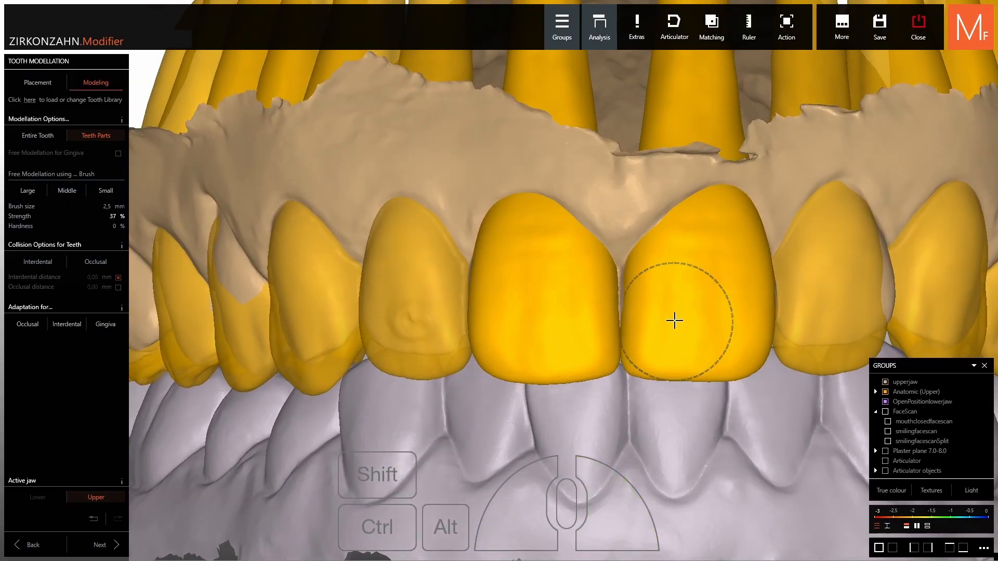
right_click(700, 331)
mouse_move(693, 382)
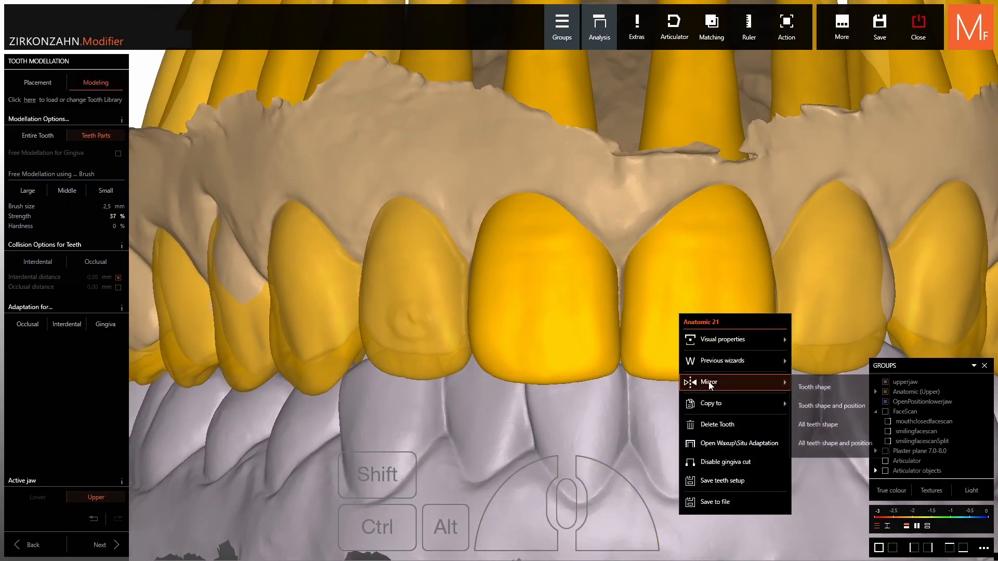
click(811, 385)
Make lateral incisor 22 opaque and reshape its distal side and cervical margin to cover the upperjaw scan.
scroll(673, 402, down, 3)
right_drag(673, 401, 688, 393)
shift+middle_click(773, 335)
right_drag(772, 337, 722, 351)
scroll(743, 354, up, 3)
right_drag(860, 346, 835, 345)
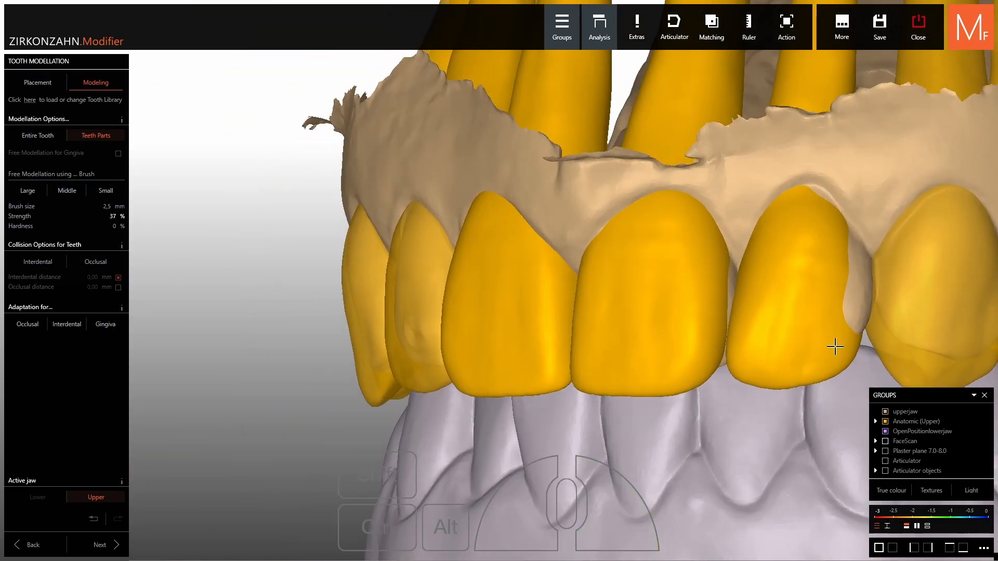
ctrl+drag(847, 306, 860, 307)
right_drag(854, 358, 837, 351)
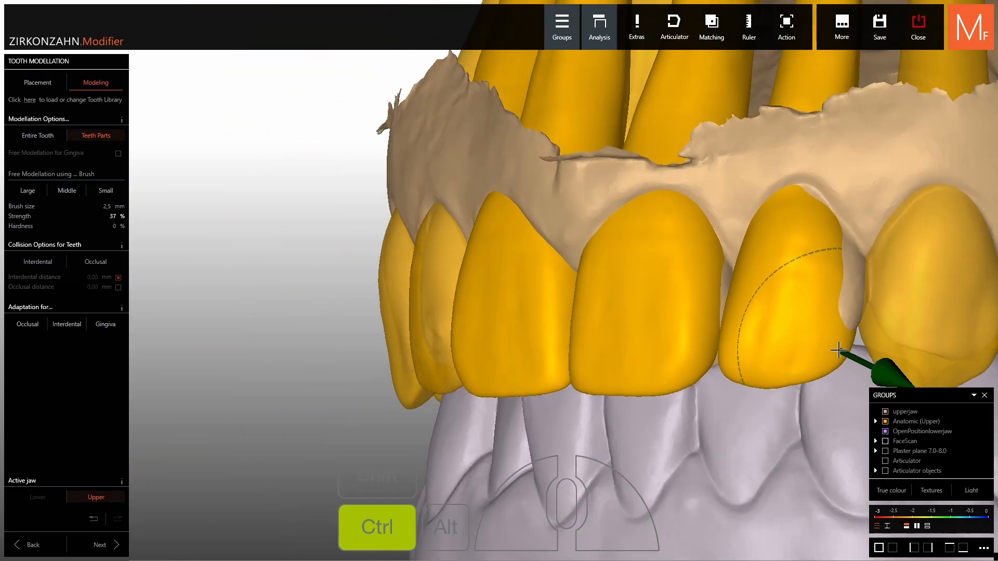
ctrl+drag(837, 348, 845, 350)
right_drag(837, 270, 849, 284)
ctrl+drag(842, 296, 847, 296)
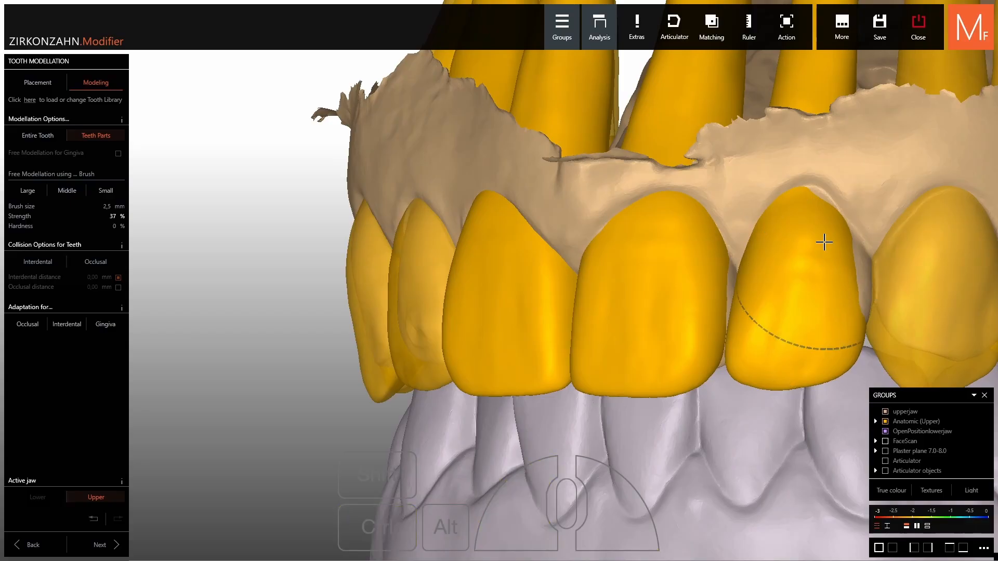
right_drag(824, 241, 836, 232)
ctrl+drag(817, 202, 820, 198)
Adjust the cervical margin of central incisor 11 and the buccal surface of first premolar 14 to the scan.
right_drag(658, 214, 692, 209)
scroll(692, 209, down, 3)
right_drag(608, 229, 643, 239)
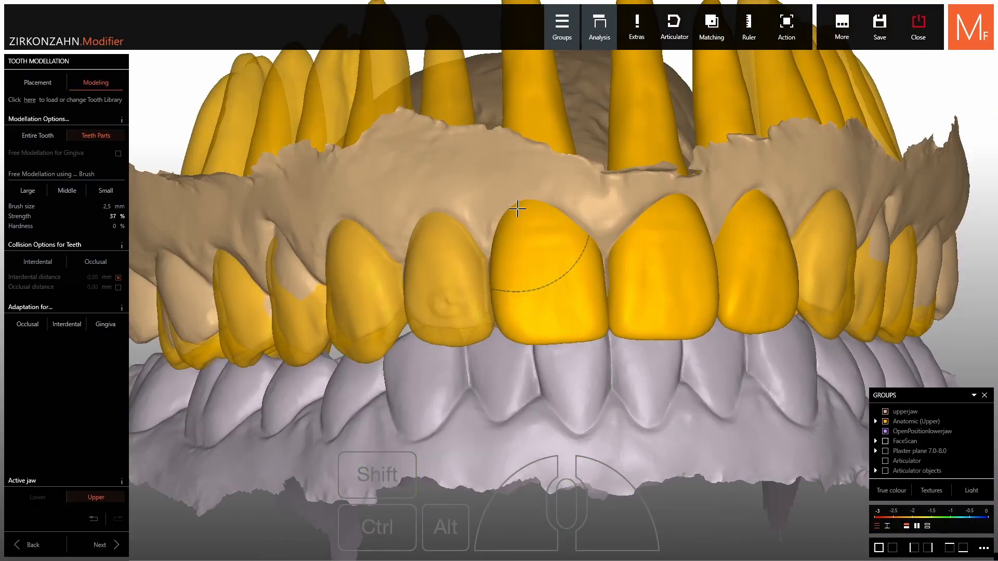
scroll(517, 212, up, 3)
ctrl+drag(516, 198, 516, 198)
right_drag(501, 218, 531, 234)
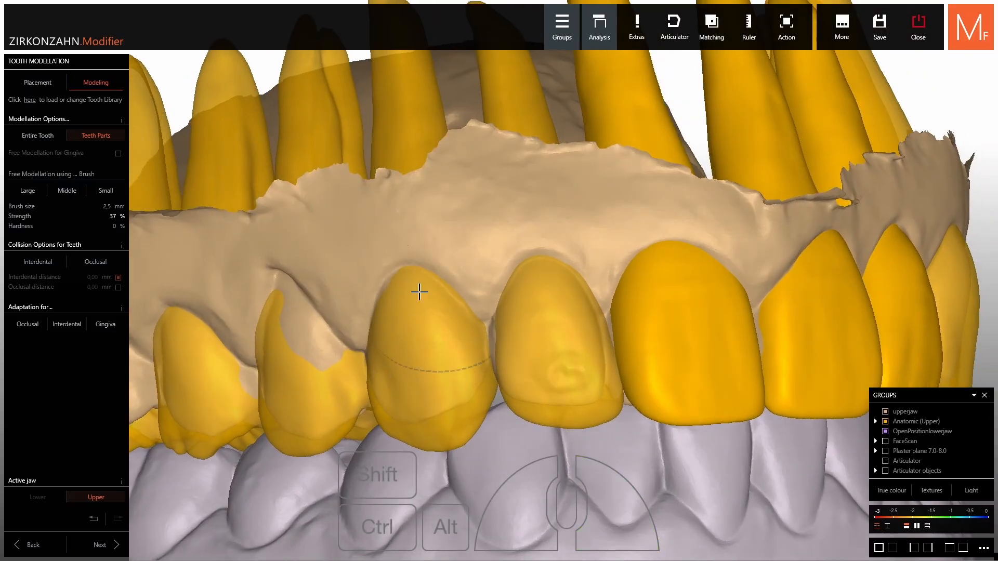
right_drag(418, 292, 468, 285)
ctrl+drag(465, 297, 465, 297)
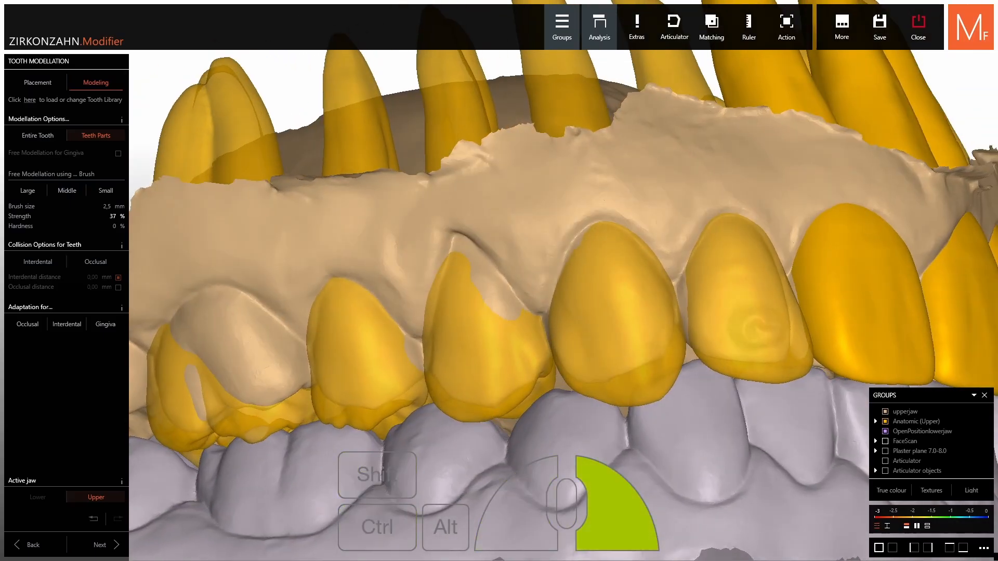
Hide the OpenPositionlowerjaw scan to expose the occlusal surfaces of the upper posterior teeth.
right_drag(465, 297, 539, 346)
scroll(539, 346, down, 3)
ctrl+middle_click(588, 381)
right_drag(588, 380, 560, 345)
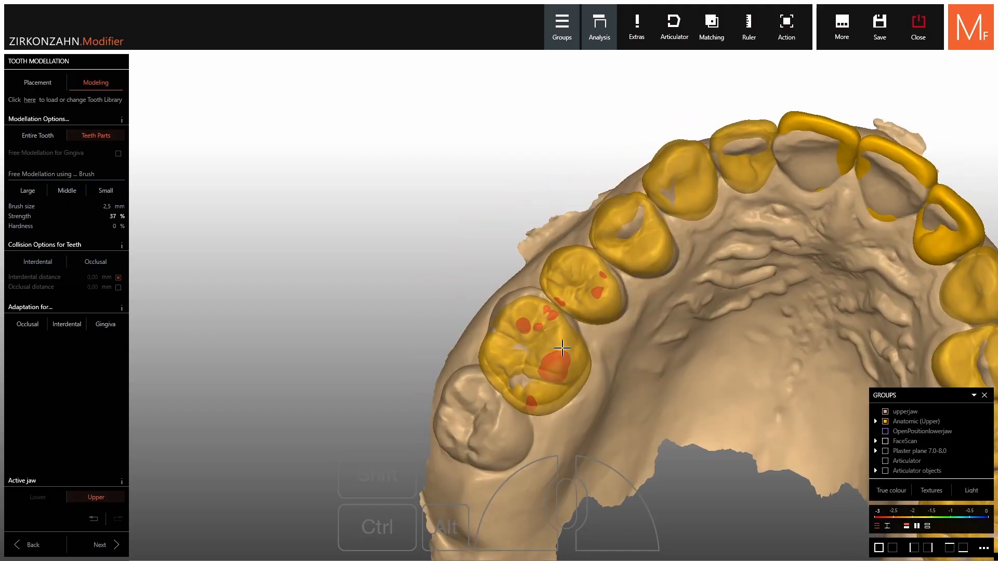
scroll(536, 304, up, 4)
right_drag(540, 306, 571, 296)
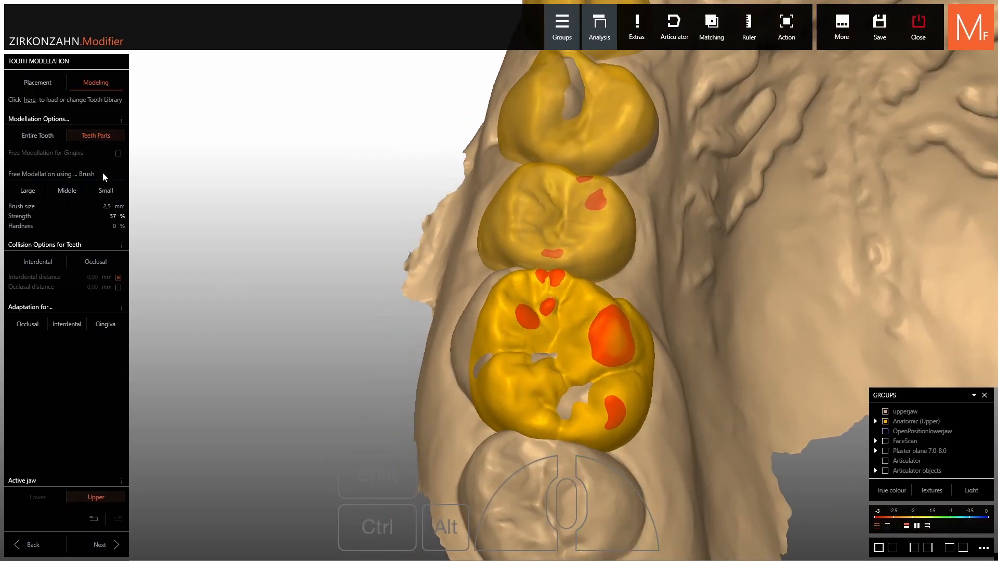
Using Entire Tooth modelling, reshape the occlusal surface and cusps of molar 16 to cover the scan.
click(51, 139)
right_drag(533, 340, 519, 363)
scroll(572, 341, up, 2)
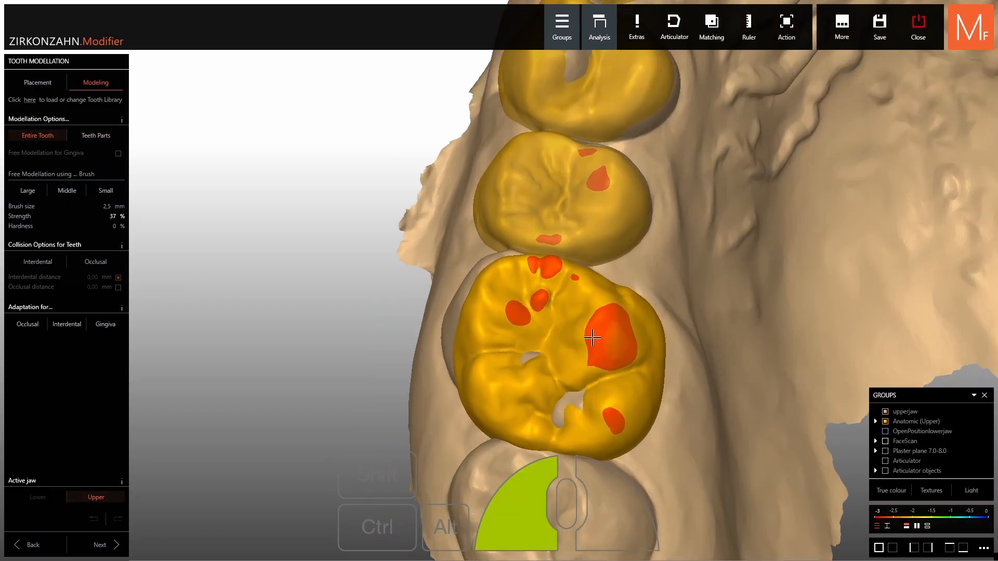
right_drag(592, 338, 555, 270)
key(ctrl)
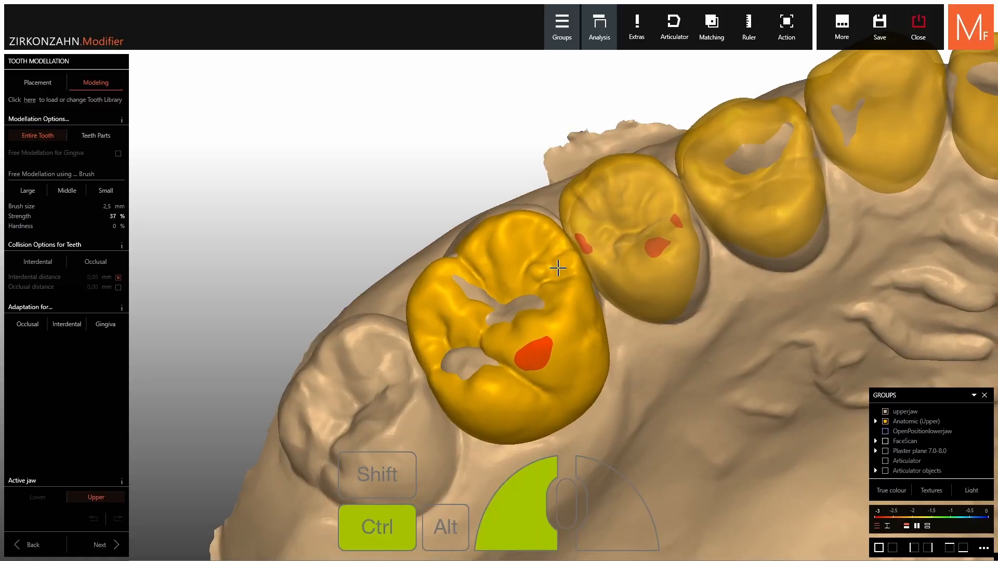
mouse_move(558, 267)
ctrl+mouse_down()
mouse_move(539, 355)
mouse_move(550, 330)
ctrl+mouse_up()
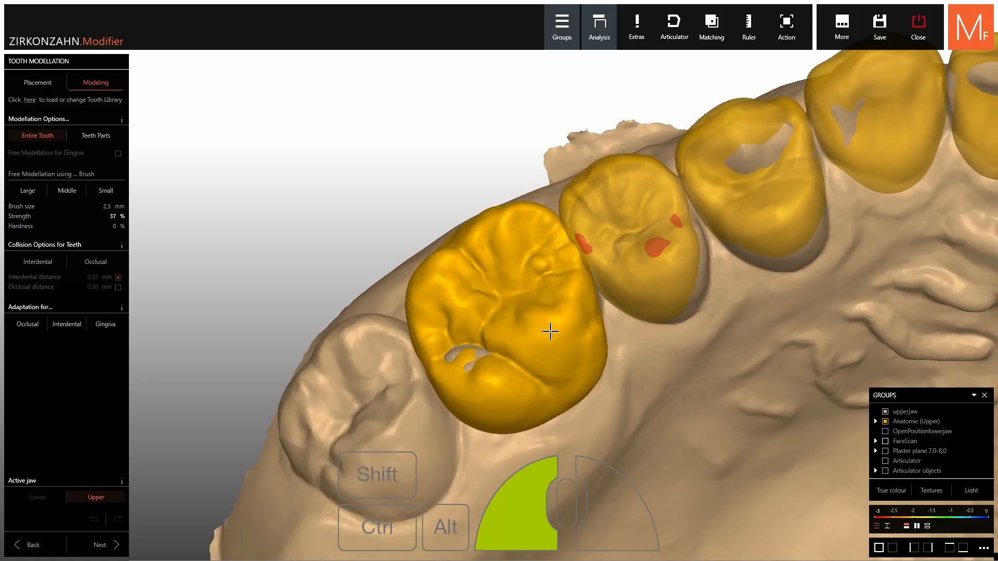
right_drag(550, 330, 547, 330)
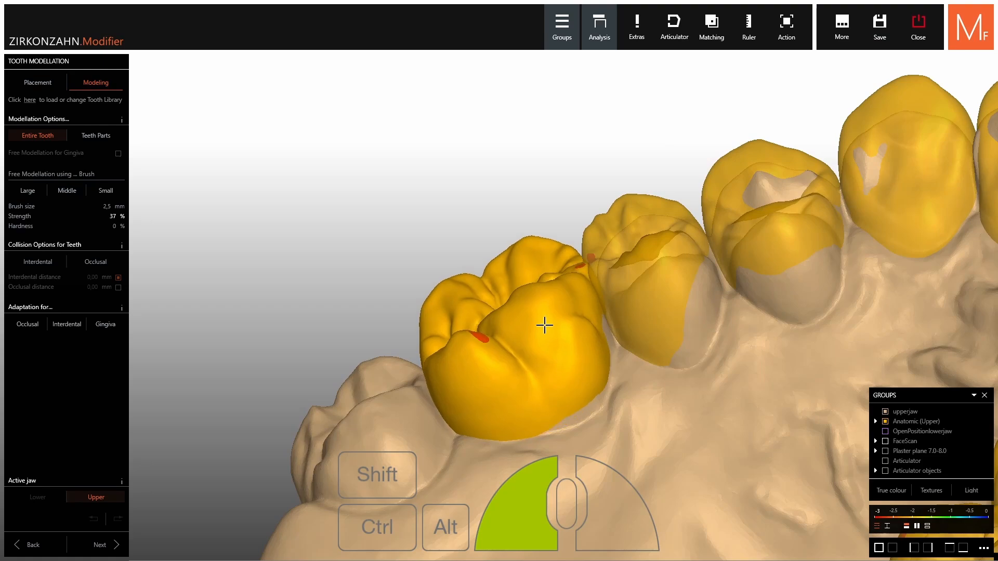
key(ctrl)
drag(544, 326, 544, 333)
mouse_move(543, 334)
right_down()
mouse_move(543, 323)
mouse_move(546, 351)
right_up()
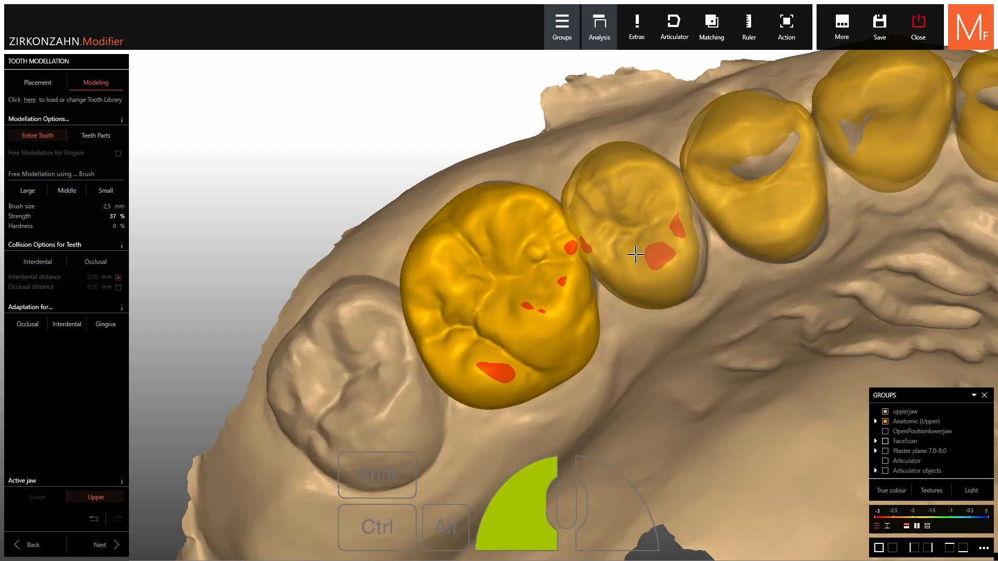
Reshape the palatal cusps of premolars 14 and 15 with Entire Tooth modelling.
right_drag(643, 251, 631, 294)
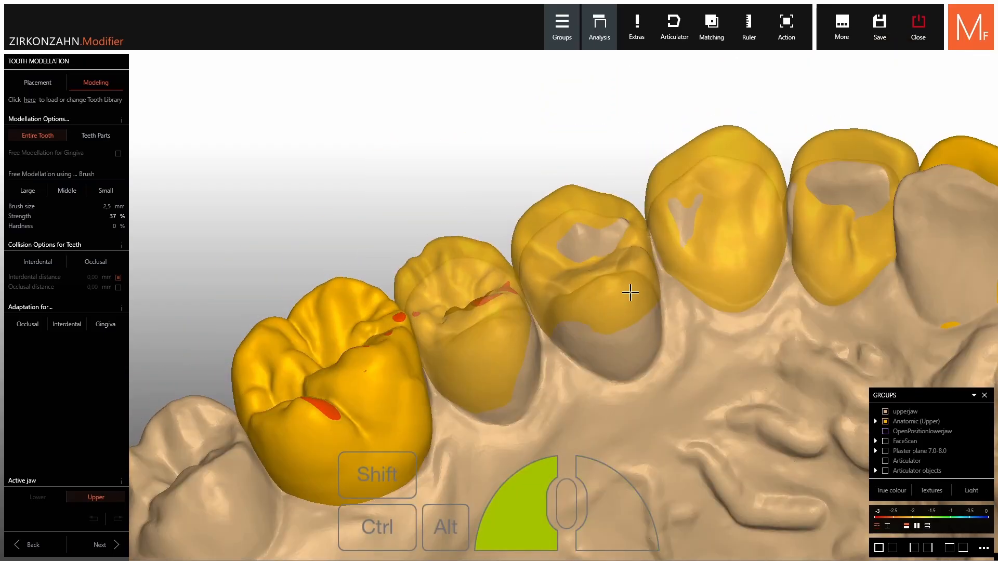
key(ctrl)
drag(628, 286, 613, 269)
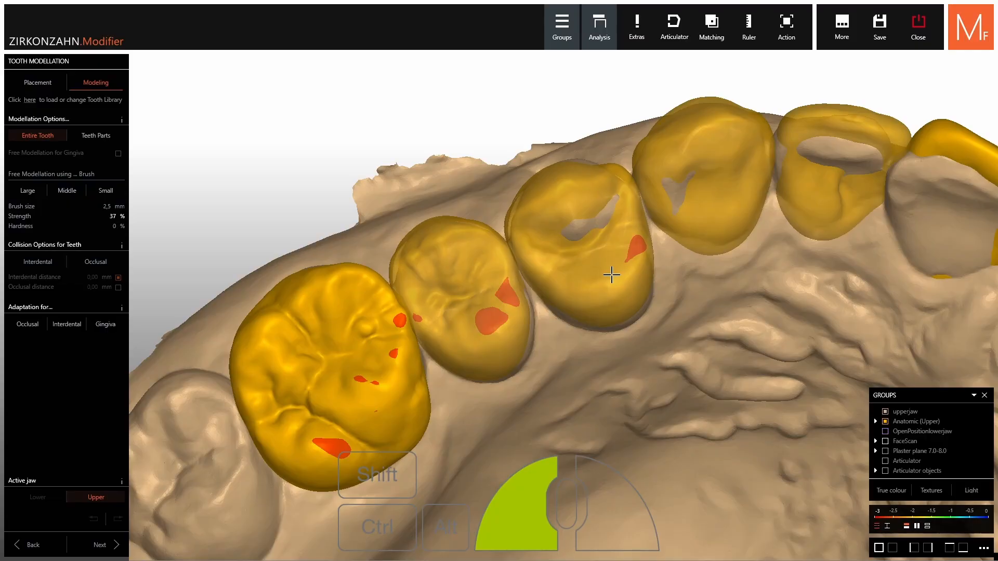
drag(577, 300, 479, 323)
key(ctrl)
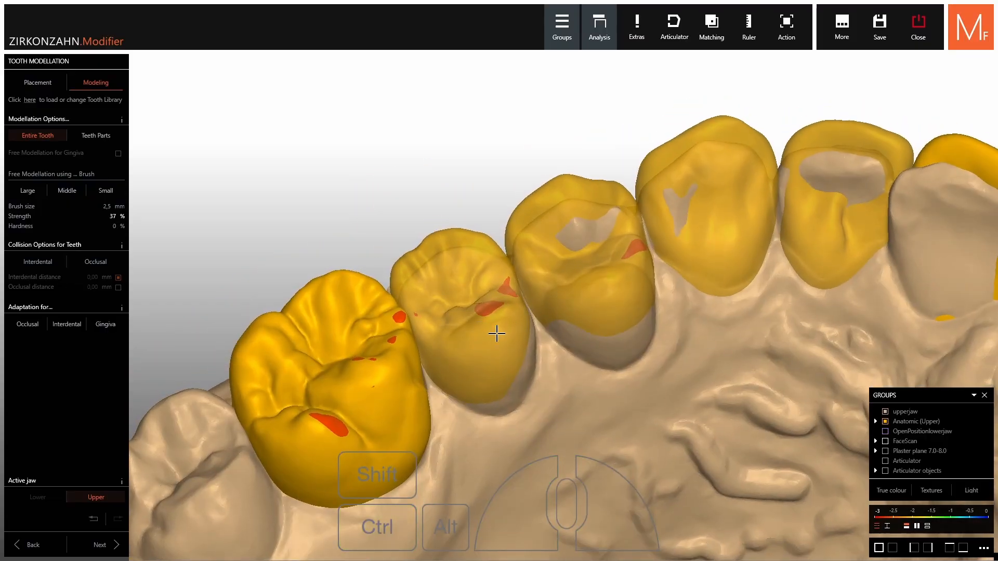
Reshape the occlusal surface of molar 26 on the opposite side to cover the upperjaw scan.
scroll(496, 334, down, 5)
right_drag(496, 334, 627, 342)
scroll(773, 340, up, 4)
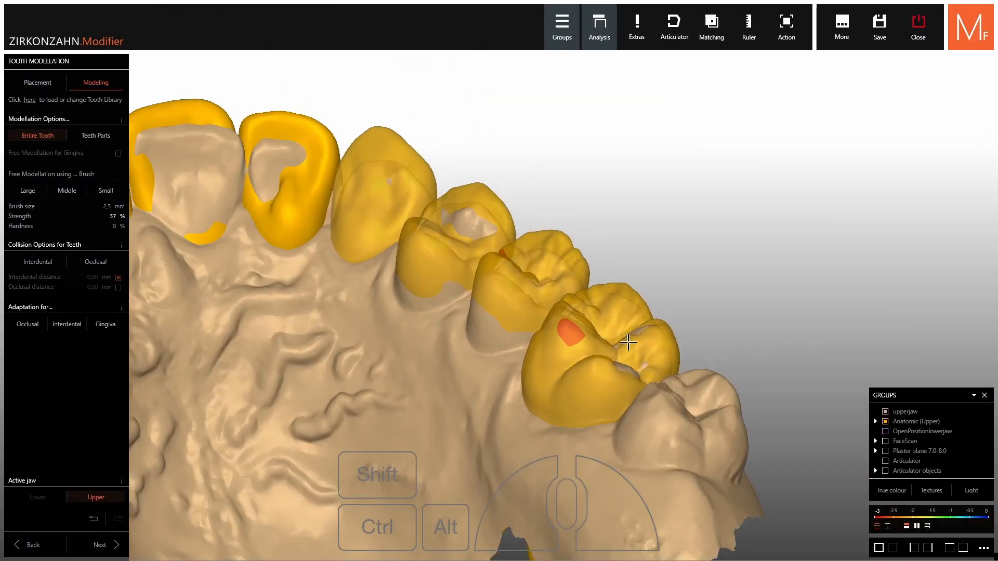
scroll(627, 342, up, 2)
mouse_move(579, 341)
ctrl+mouse_down()
mouse_move(568, 327)
mouse_move(608, 361)
ctrl+mouse_up()
mouse_move(608, 360)
right_down()
mouse_move(574, 347)
mouse_move(584, 267)
right_up()
ctrl+click(571, 346)
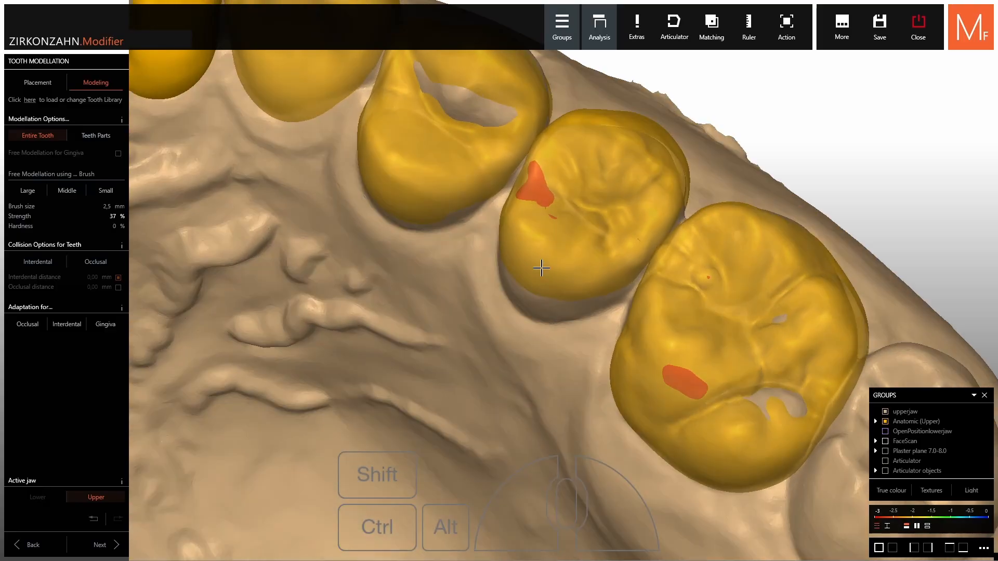
Reshape the palatal cusp of premolar 24 with Entire Tooth modelling.
middle_drag(458, 174, 545, 270)
right_drag(546, 271, 568, 172)
ctrl+click(501, 267)
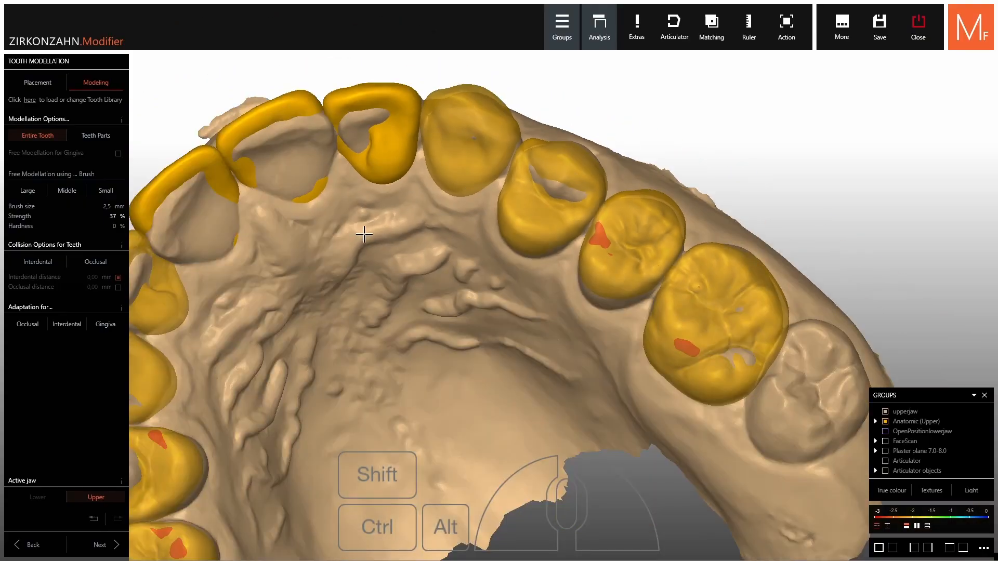
Switch to Teeth Parts modelling and set the contact analysis to the colour scale starting at 0, with an upper limit of 0.8.
right_drag(363, 229, 405, 140)
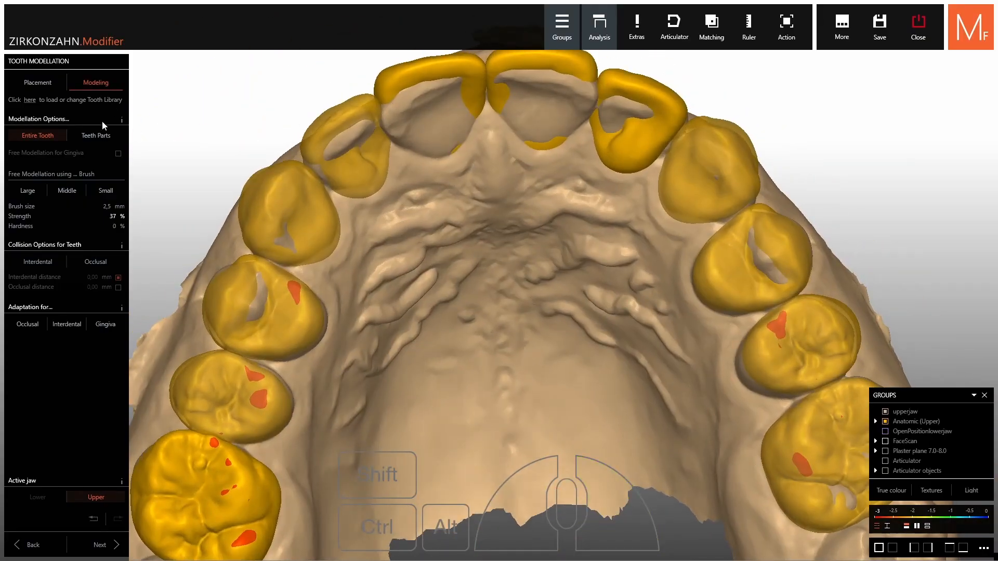
scroll(477, 283, up, 3)
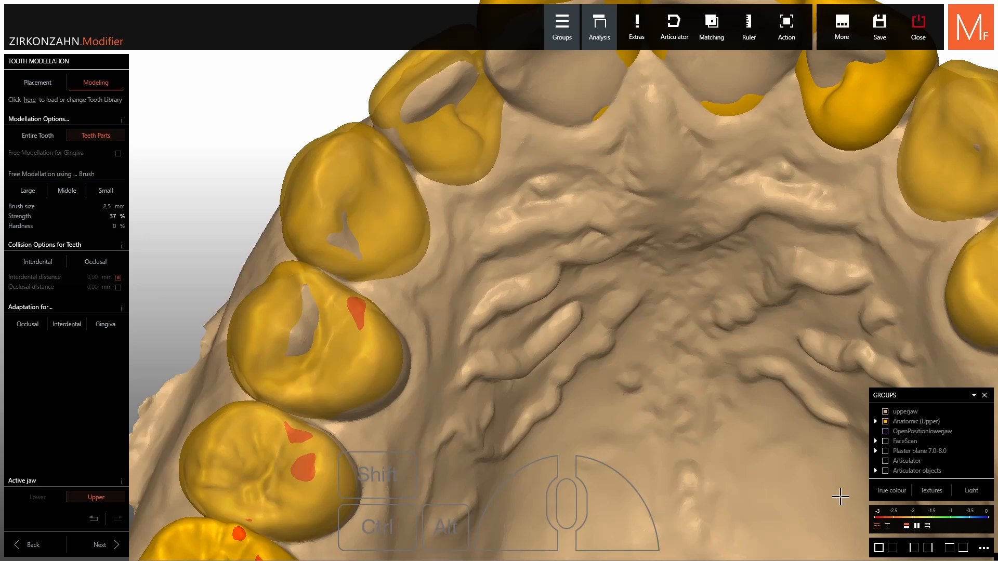
click(885, 526)
scroll(913, 516, down, 5)
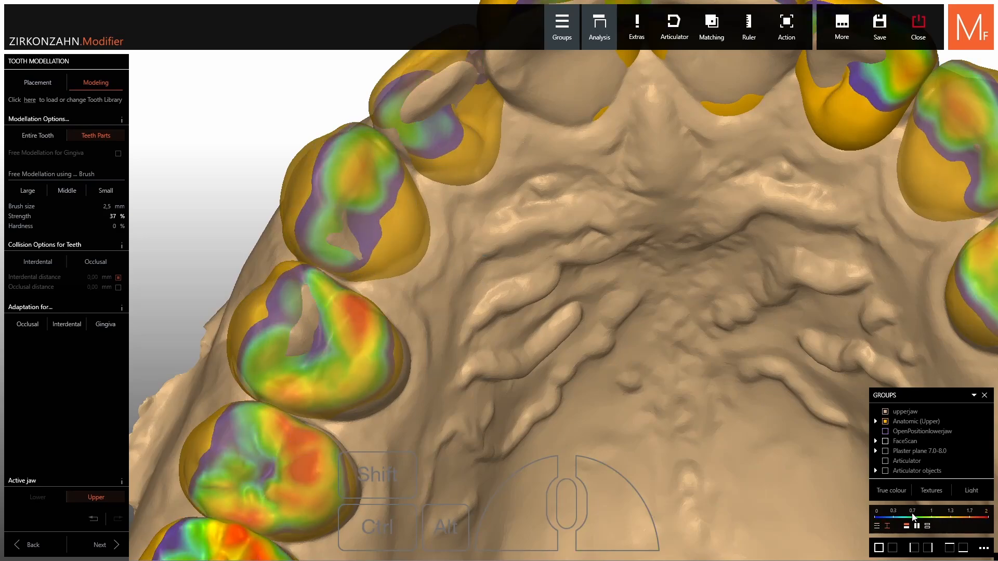
right_drag(493, 292, 381, 195)
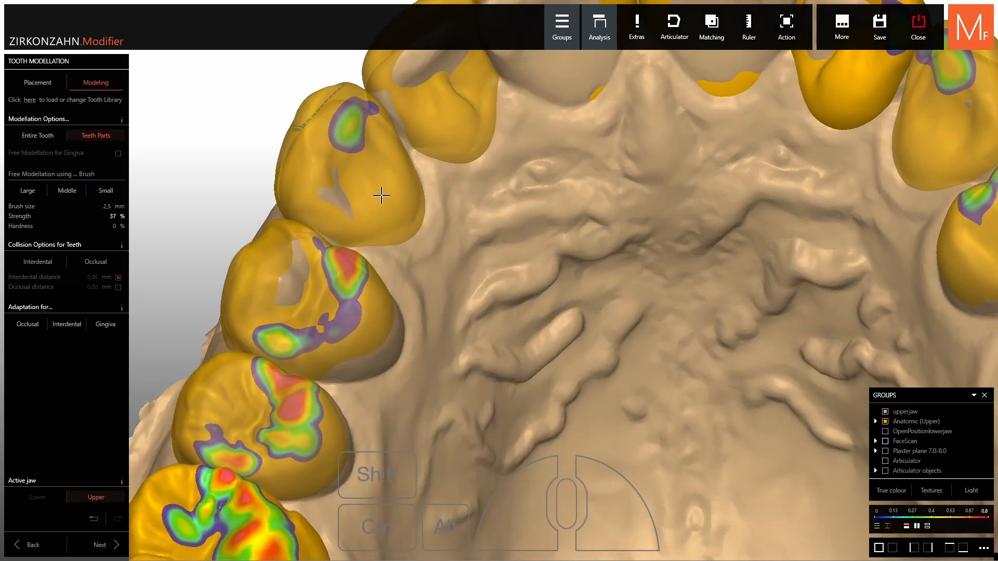
Reshape canine 13 with Teeth Parts and Entire Tooth modelling until its palatal surface covers the upperjaw scan.
ctrl+click(357, 126)
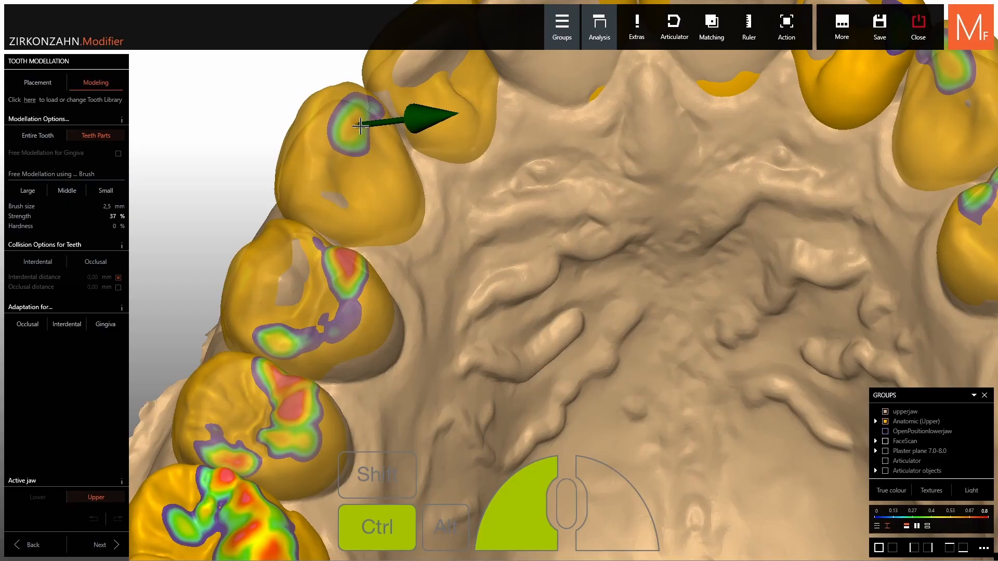
right_drag(363, 128, 367, 151)
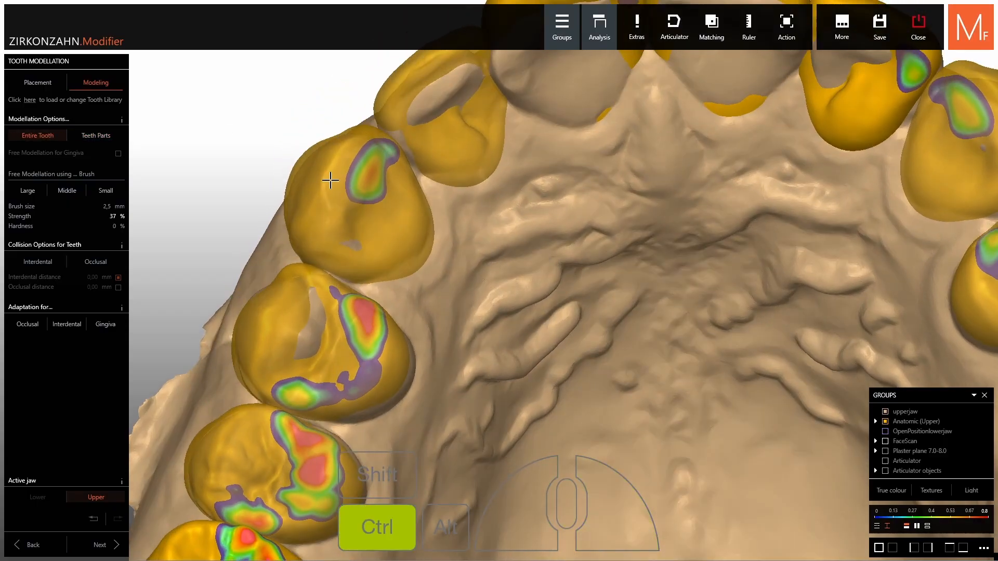
ctrl+click(332, 170)
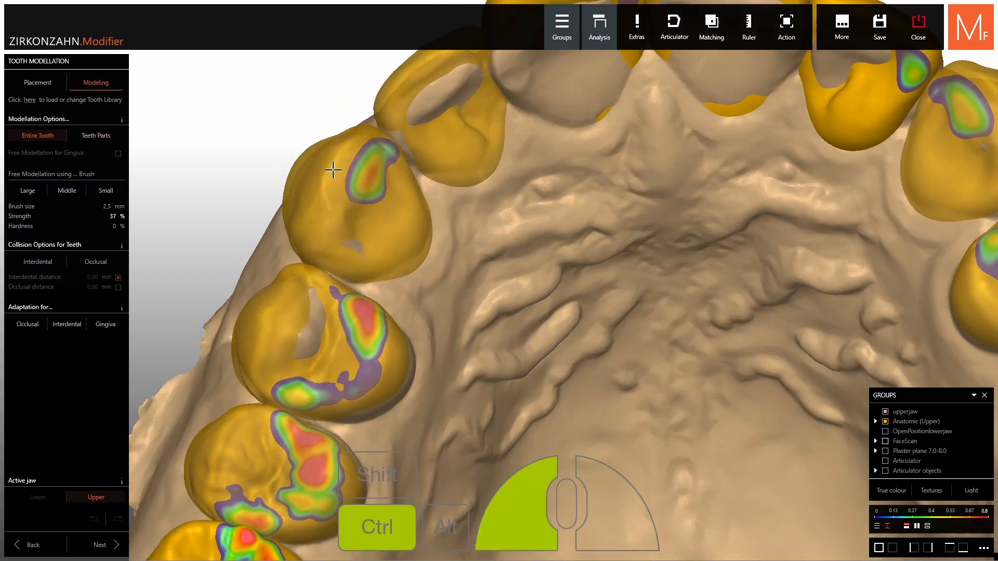
ctrl+shift+scroll(333, 168, up, 1)
right_drag(333, 167, 345, 196)
ctrl+scroll(342, 198, up, 1)
drag(342, 198, 343, 196)
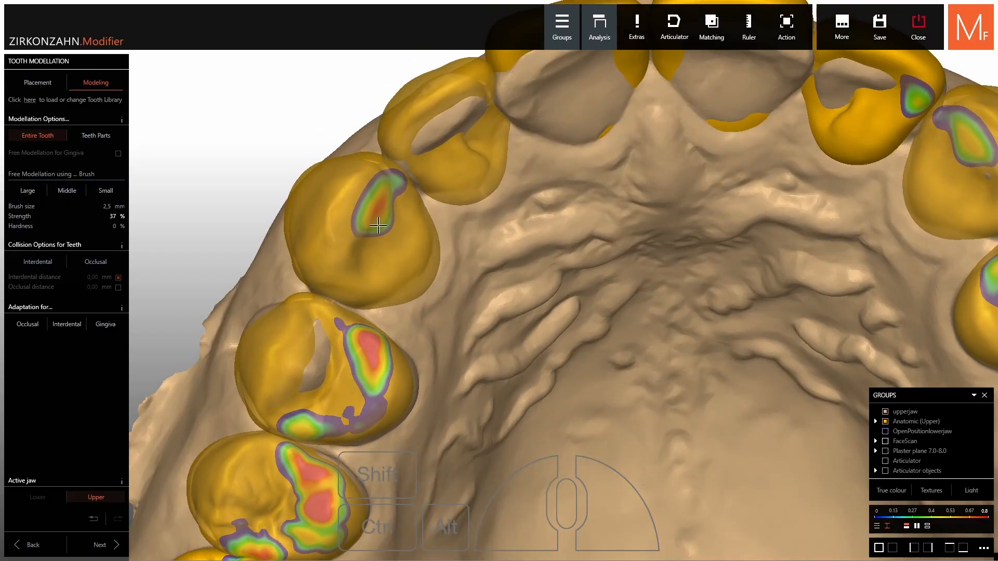
Switch the contact analysis back to the -3 to 0 colour scale and refine canine 13 with Entire Tooth modelling.
click(877, 528)
right_drag(341, 207, 345, 228)
drag(345, 228, 346, 228)
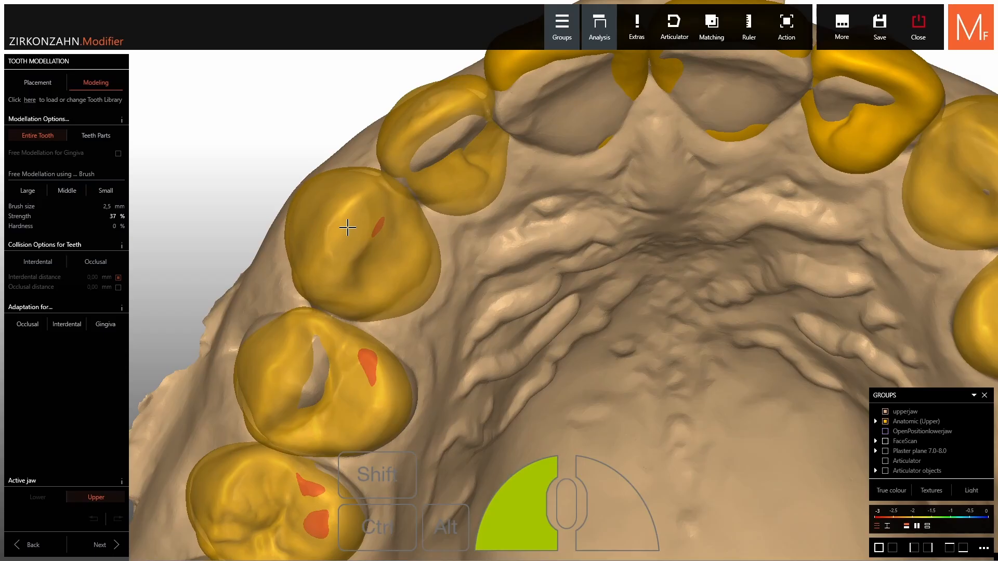
Mirror the modelled canine 13 onto canine 23 on the opposite side.
right_drag(347, 227, 356, 214)
right_click(360, 215)
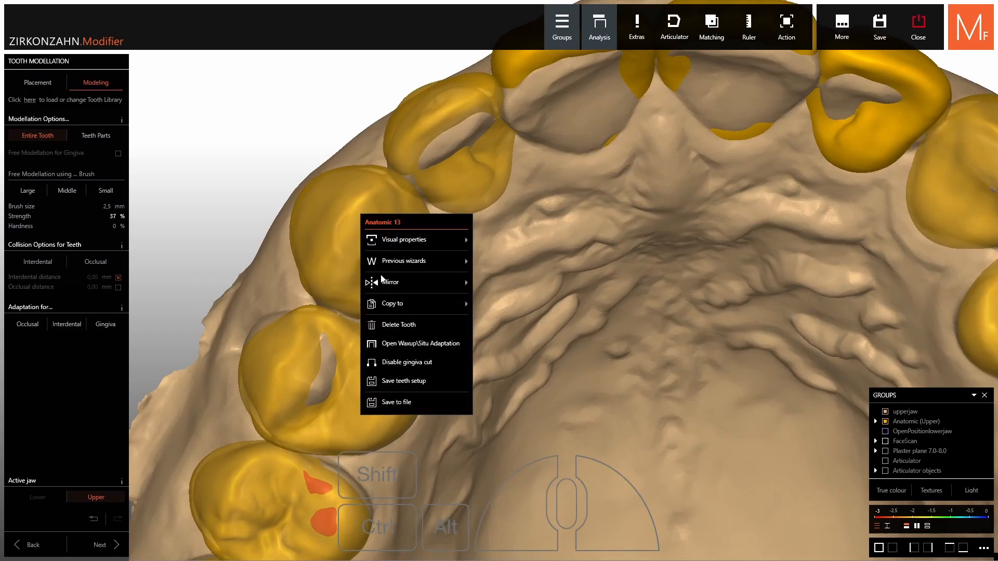
mouse_move(454, 280)
Turn off the transparency of the upper anatomic teeth so that all of them display opaque.
scroll(388, 238, down, 4)
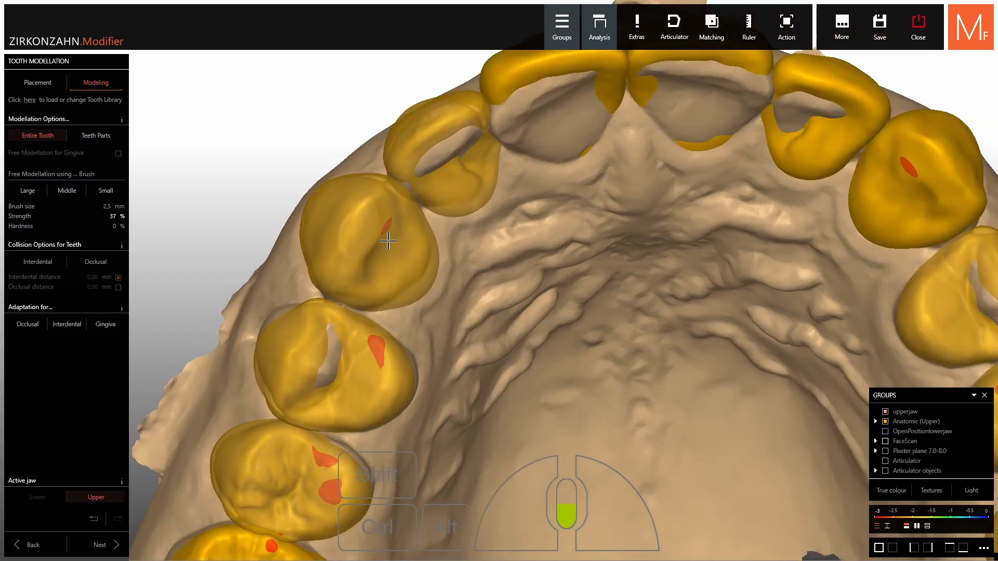
right_drag(385, 237, 331, 197)
shift+middle_click(308, 207)
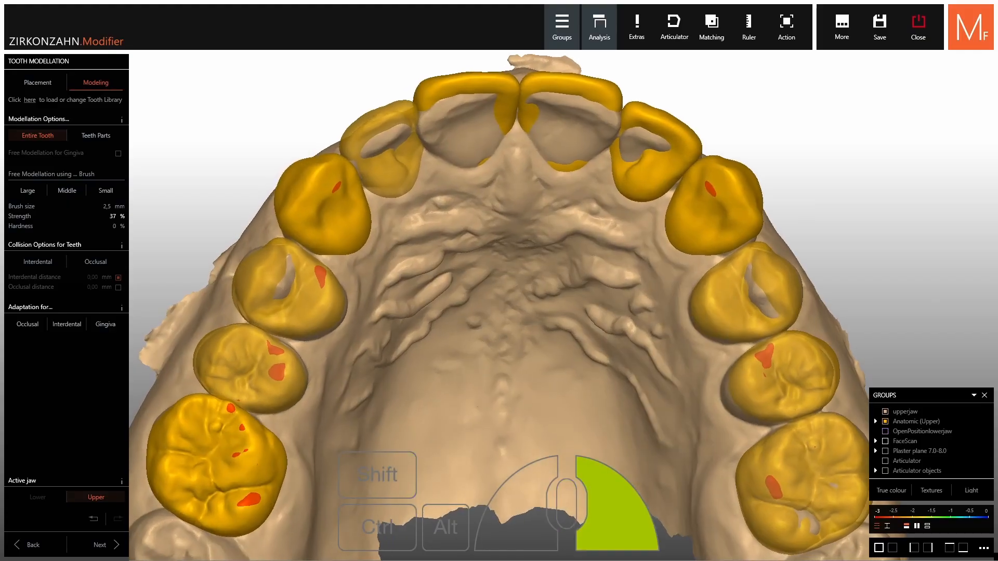
scroll(581, 256, down, 4)
mouse_move(581, 257)
right_down()
mouse_move(583, 240)
mouse_move(590, 255)
right_up()
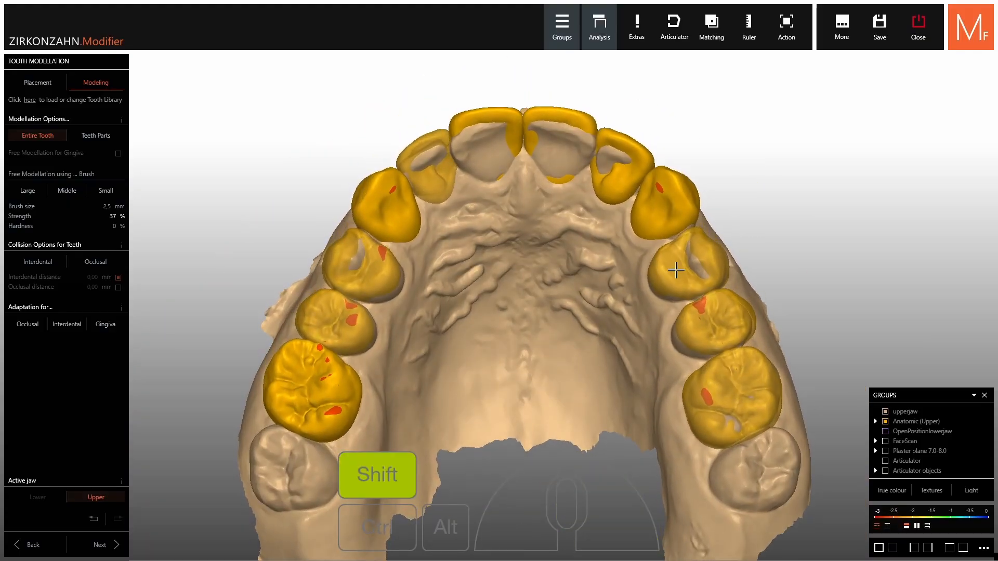
shift+middle_click(678, 270)
scroll(677, 270, down, 4)
right_drag(626, 190, 627, 235)
scroll(566, 175, up, 2)
right_drag(566, 175, 556, 182)
right_drag(666, 247, 697, 254)
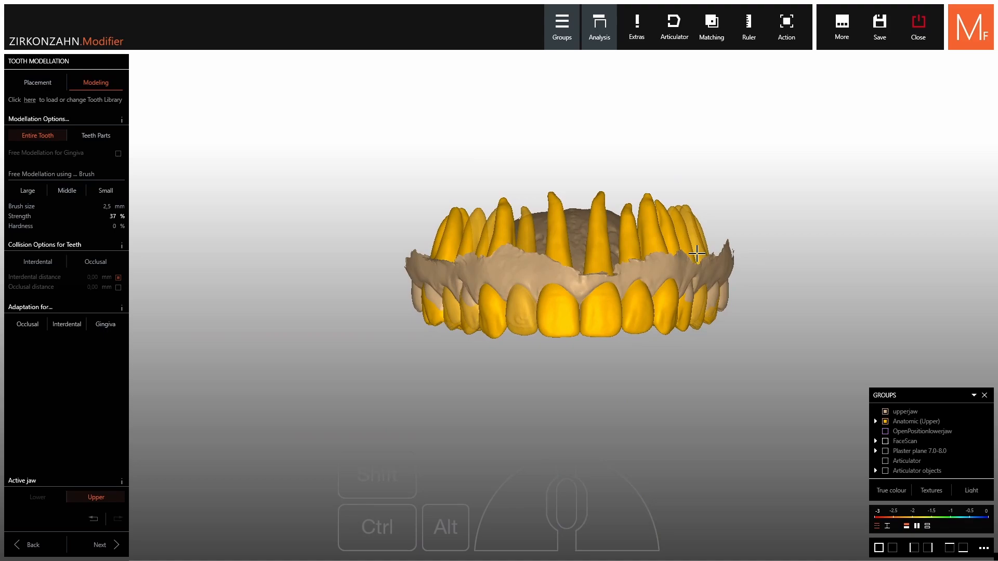
click(919, 422)
Adjust the alignment of canine 13 as seen from the front, using Entire Tooth modelling.
mouse_move(769, 307)
right_down()
mouse_move(778, 327)
mouse_move(768, 306)
right_up()
mouse_move(455, 346)
right_down()
mouse_move(446, 355)
mouse_move(474, 345)
right_up()
scroll(451, 355, up, 3)
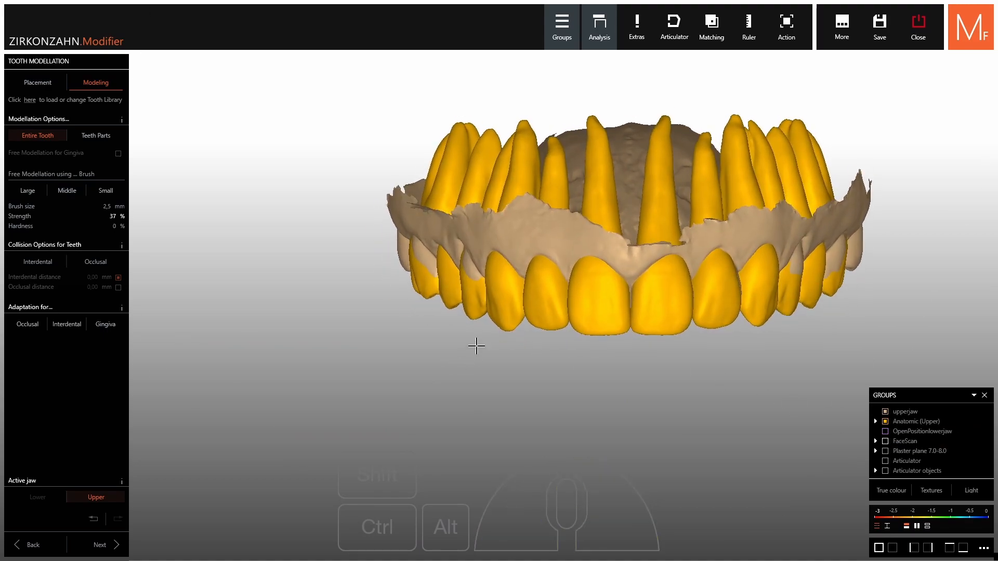
key(shift)
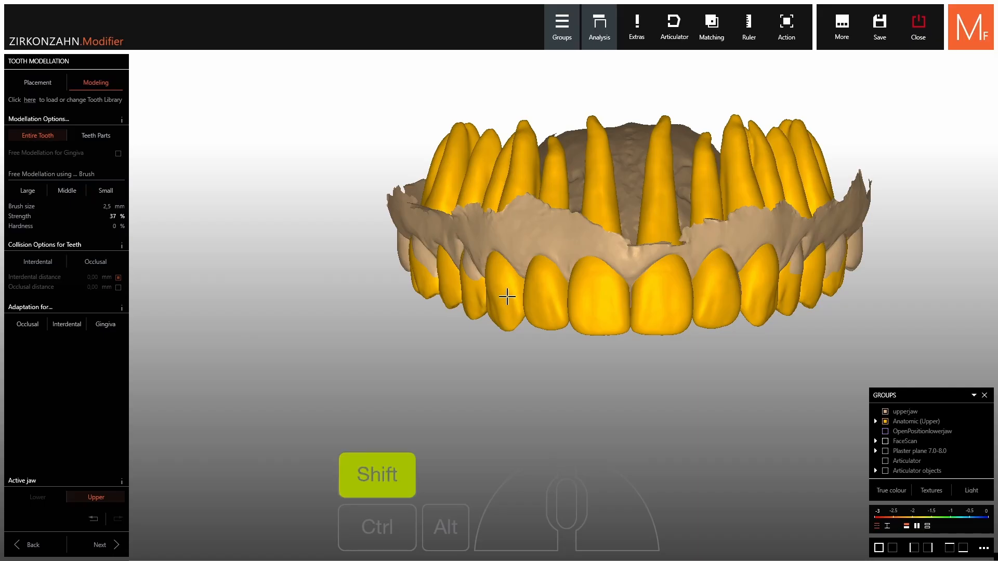
click(503, 292)
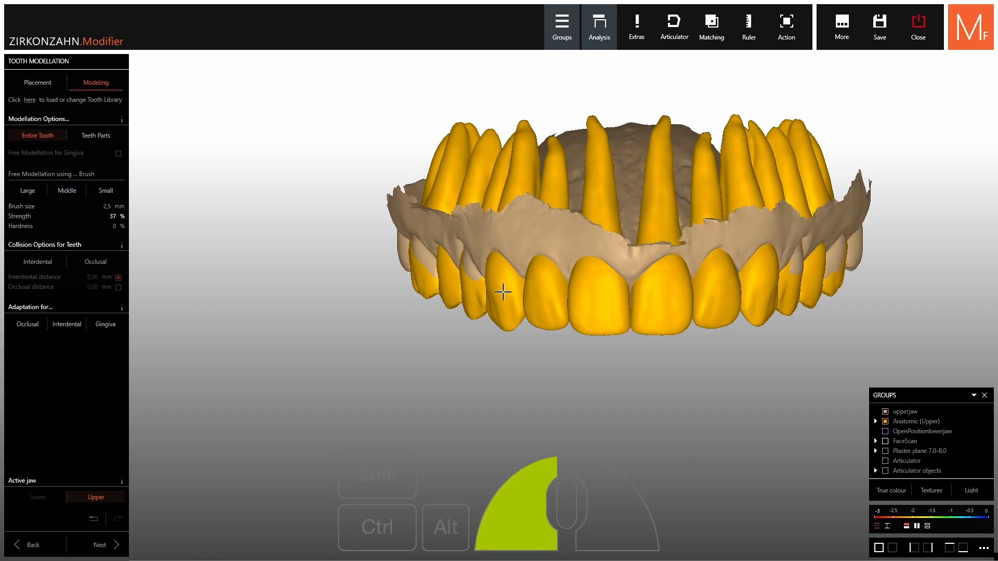
scroll(503, 290, down, 3)
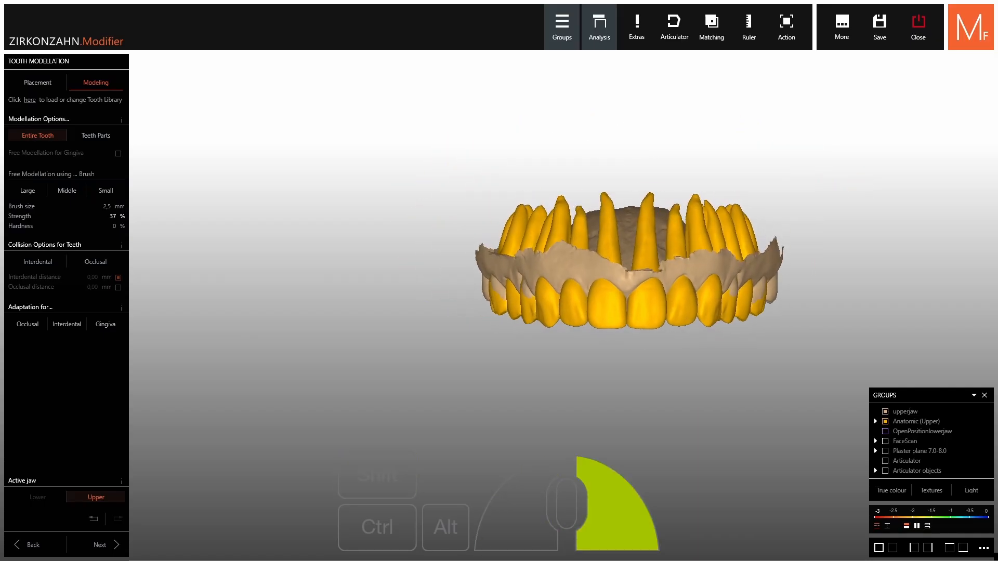
scroll(541, 302, up, 3)
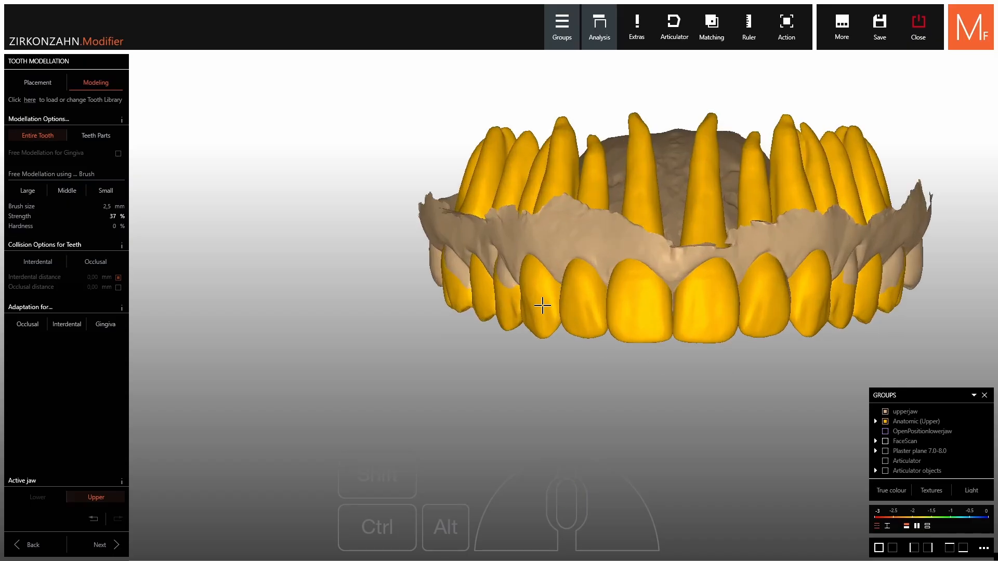
drag(540, 301, 541, 301)
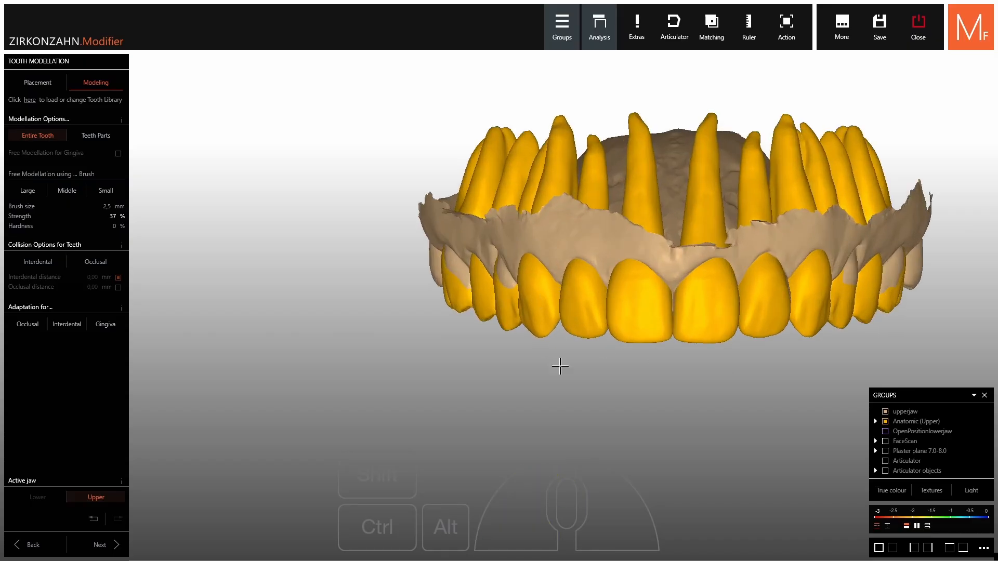
Switch to Teeth Parts modelling and reshape the palatal surface of canine 13.
mouse_move(641, 322)
right_down()
mouse_move(615, 312)
mouse_move(604, 403)
mouse_move(686, 423)
right_up()
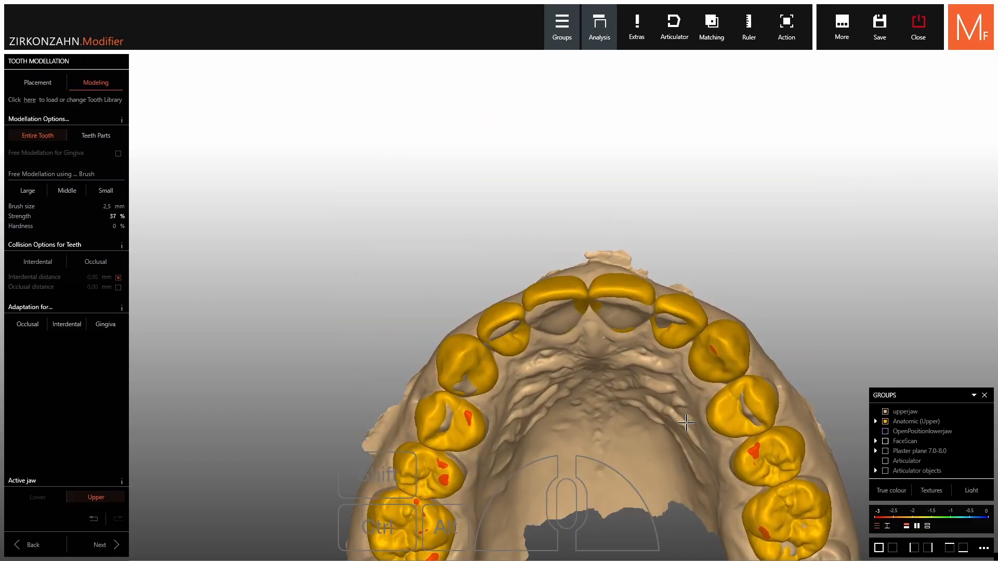
click(120, 138)
scroll(479, 362, up, 4)
ctrl+drag(479, 362, 483, 383)
scroll(488, 372, up, 3)
right_drag(488, 372, 489, 359)
ctrl+drag(489, 365, 492, 365)
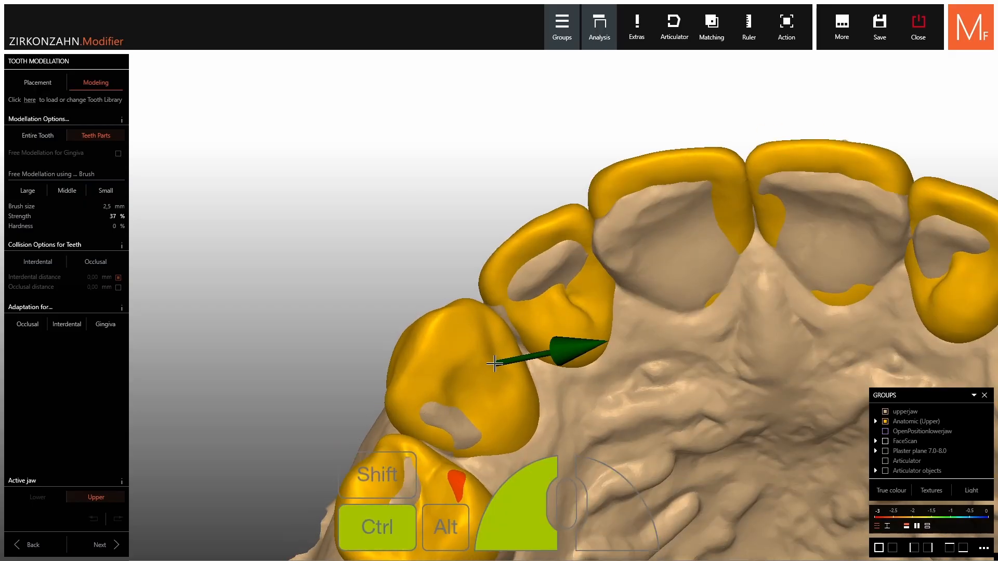
ctrl+drag(496, 364, 496, 363)
Rework the palatal cusps of premolars 14 and 15 with Teeth Parts modelling to reduce the red contact areas.
scroll(494, 356, down, 5)
mouse_move(561, 358)
right_down()
mouse_move(595, 323)
mouse_move(587, 335)
right_up()
scroll(593, 326, down, 2)
scroll(491, 416, up, 5)
middle_drag(491, 397, 550, 306)
right_drag(550, 306, 538, 286)
scroll(532, 275, up, 4)
shift+drag(526, 265, 542, 278)
middle_drag(476, 389, 543, 269)
shift+drag(513, 432, 527, 445)
scroll(508, 401, down, 8)
right_drag(509, 401, 519, 403)
middle_drag(520, 403, 423, 407)
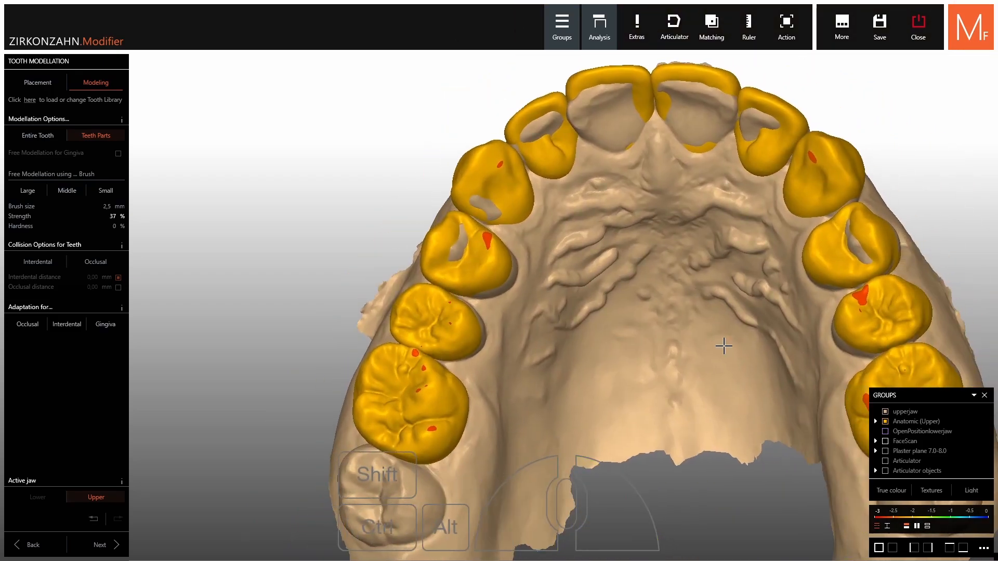
Reshape the mesial part of premolar 25 with Teeth Parts modelling to reduce its red contact area.
scroll(967, 301, up, 5)
middle_drag(966, 301, 816, 281)
scroll(584, 289, up, 4)
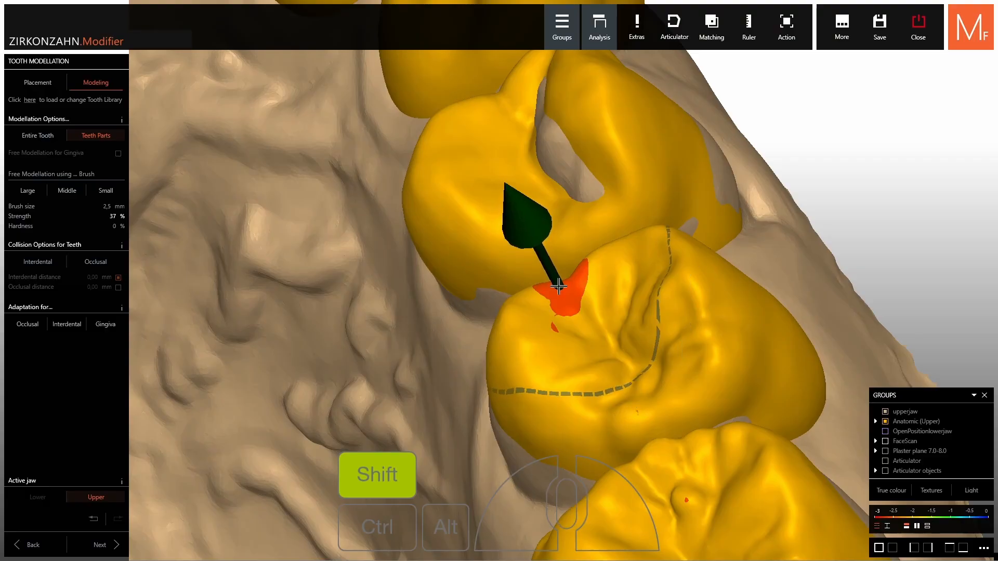
shift+drag(563, 293, 567, 301)
right_drag(545, 268, 567, 297)
Reshape the palatal cusp of premolar 24 with Teeth Parts modelling, checking it against the alternative contact colour scale.
click(887, 527)
mouse_move(634, 260)
right_down()
mouse_move(647, 289)
mouse_move(605, 249)
right_up()
shift+drag(486, 160, 484, 146)
click(877, 526)
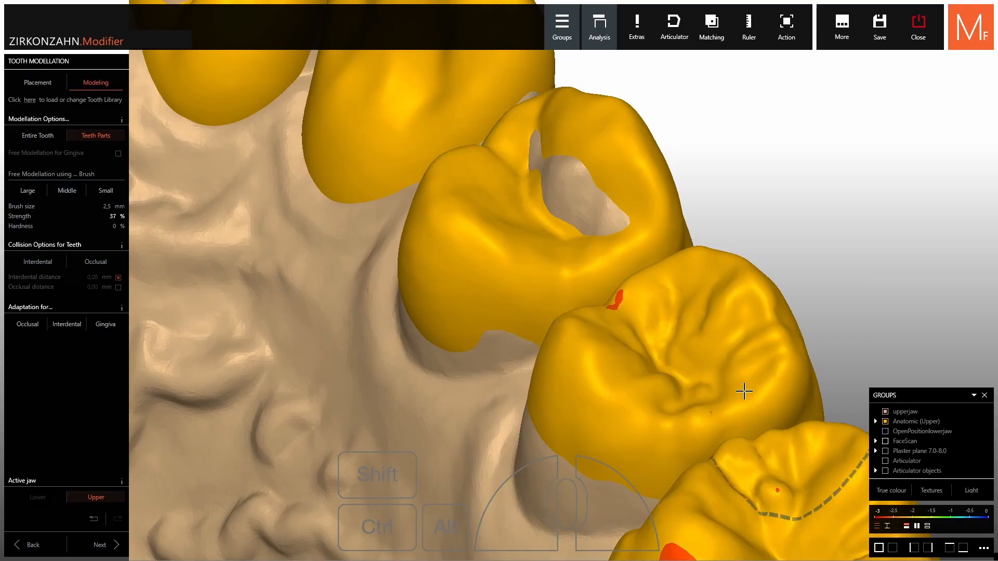
shift+drag(501, 187, 499, 177)
right_drag(499, 176, 487, 190)
drag(486, 189, 483, 186)
scroll(483, 186, down, 3)
right_drag(483, 186, 499, 223)
scroll(576, 267, down, 3)
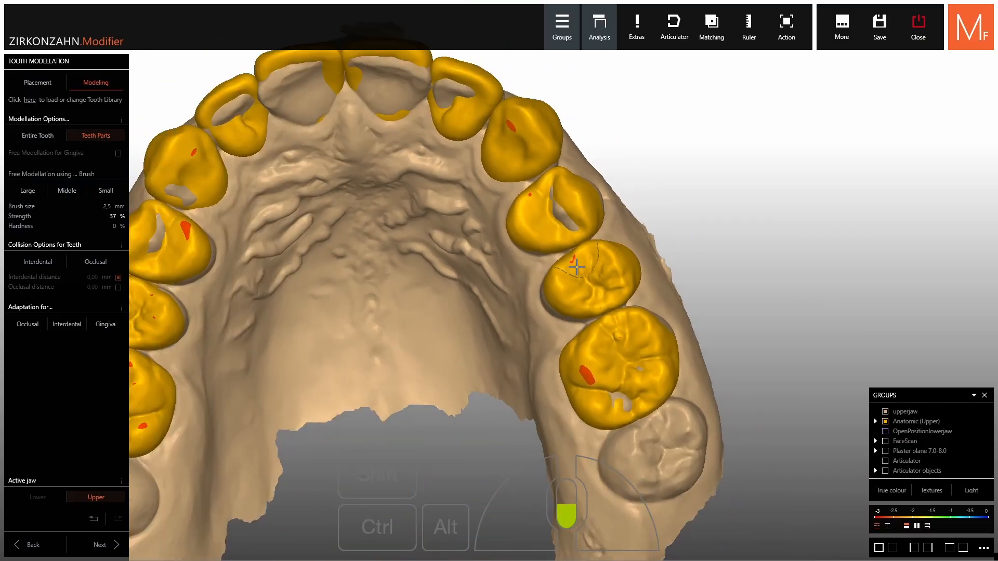
Turn on the scan textures with the upper jaw seen from the front.
right_drag(576, 267, 564, 270)
scroll(564, 270, down, 2)
right_drag(480, 249, 538, 182)
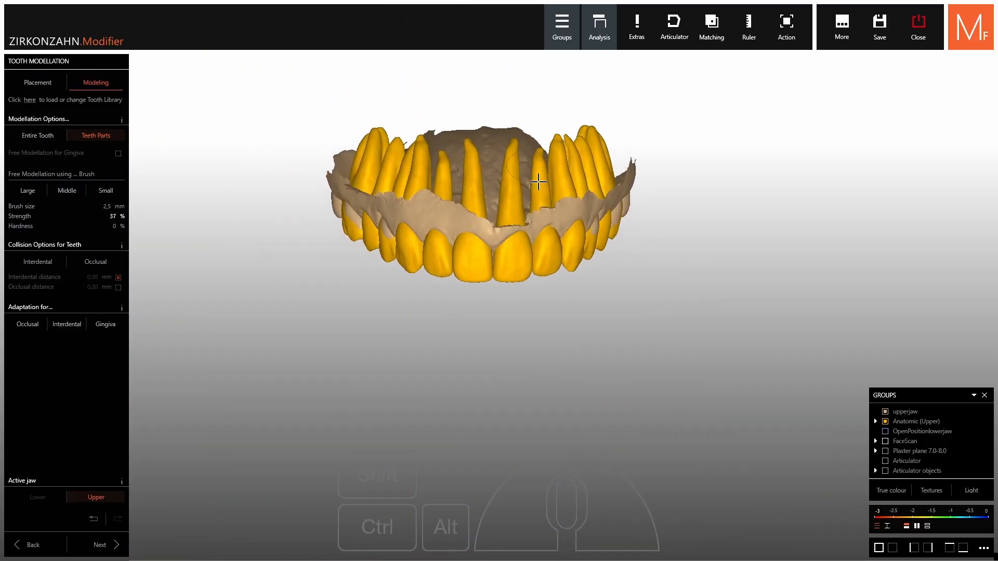
click(932, 496)
right_drag(795, 452, 785, 443)
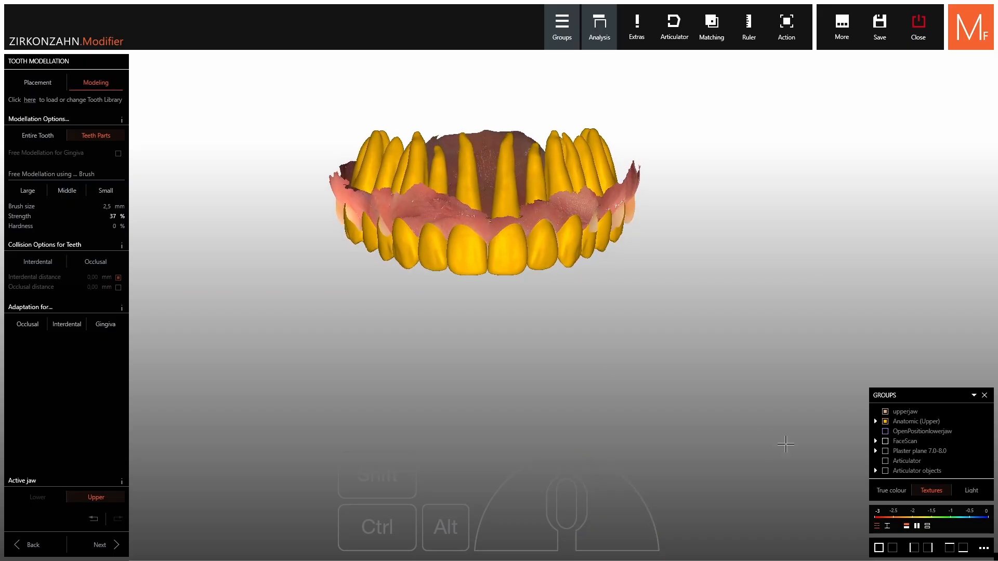
Expand the FaceScan group and show the mouthclosedfacescan to check the teeth within the face.
click(875, 441)
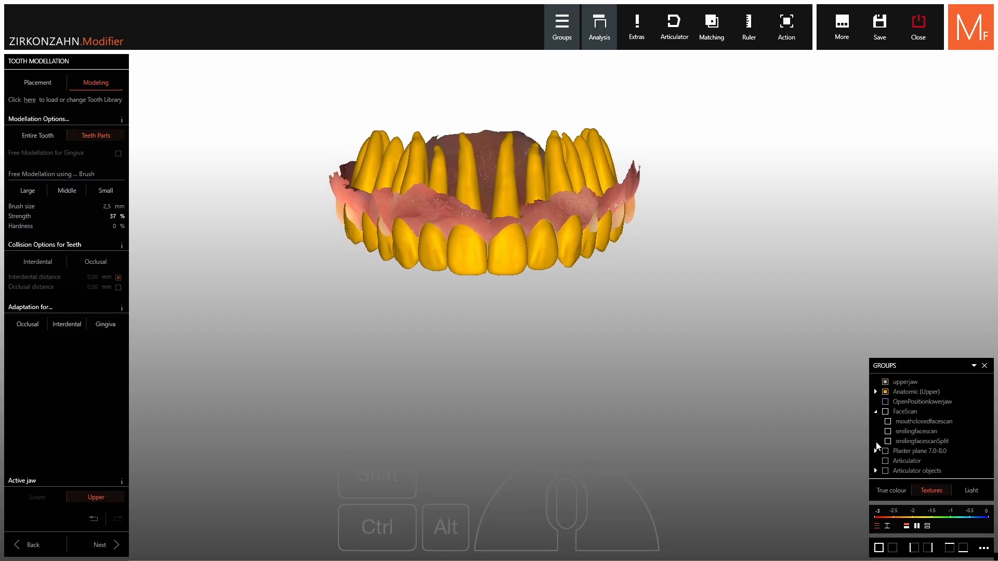
click(888, 422)
shift+scroll(623, 276, up, 3)
scroll(624, 276, down, 3)
right_drag(624, 276, 612, 292)
shift+scroll(612, 287, down, 3)
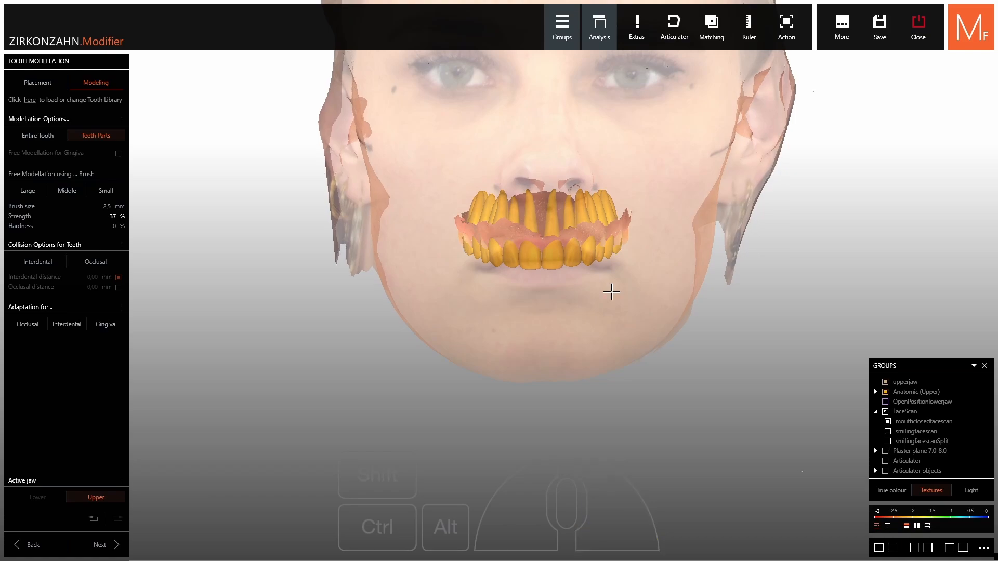
Hide the mouthclosedfacescan and show the smilingfacescan and smilingfacescanSplit.
click(887, 422)
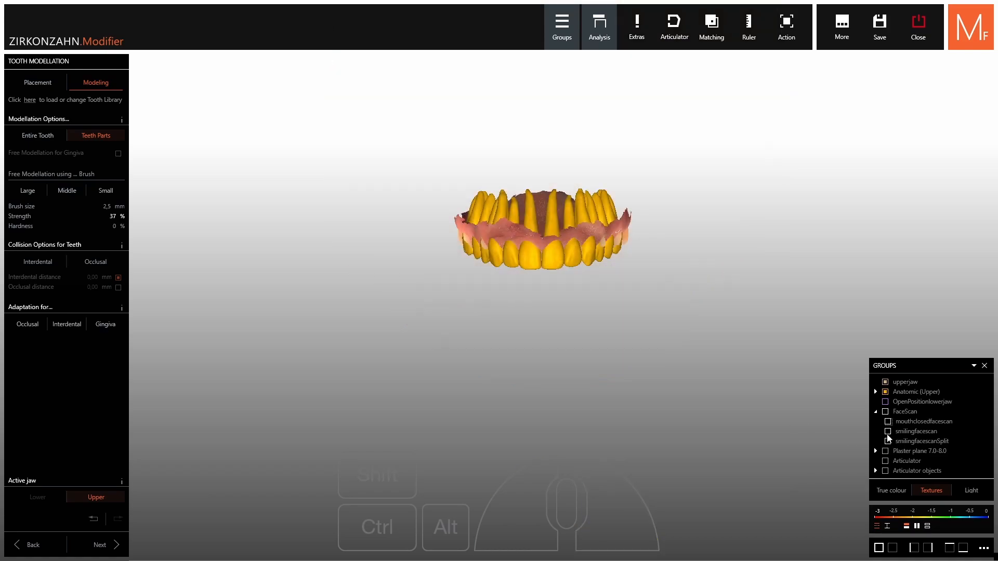
click(888, 441)
click(887, 432)
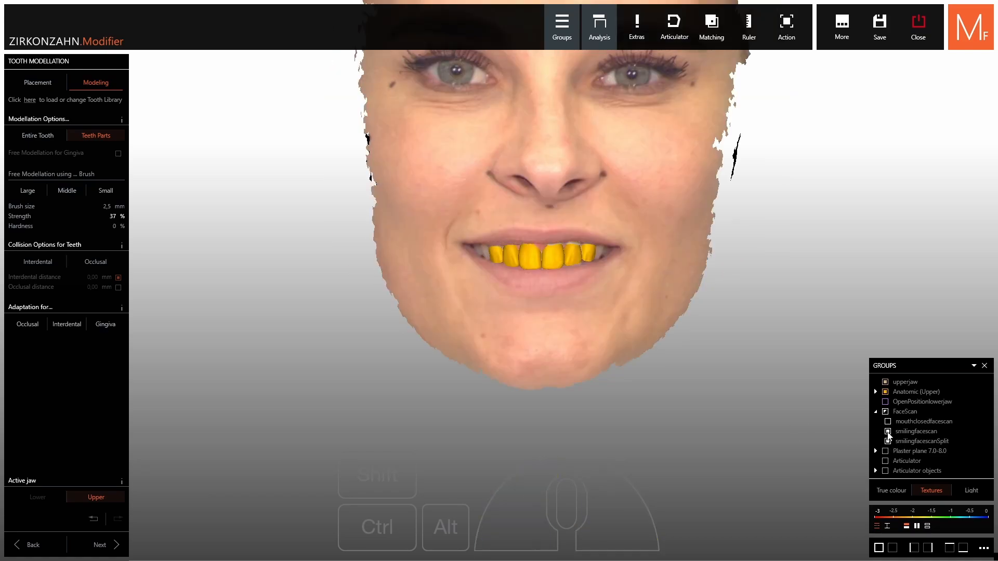
Compare the smile with and without the modelled teeth by toggling the visibility of Anatomic (Upper).
scroll(559, 310, up, 3)
click(886, 391)
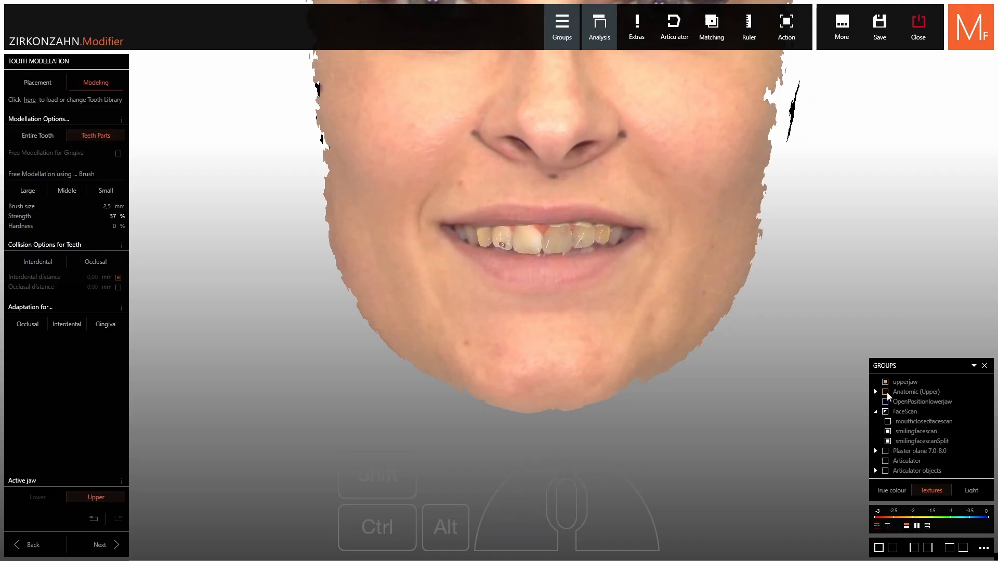
click(886, 391)
click(886, 391)
click(886, 391)
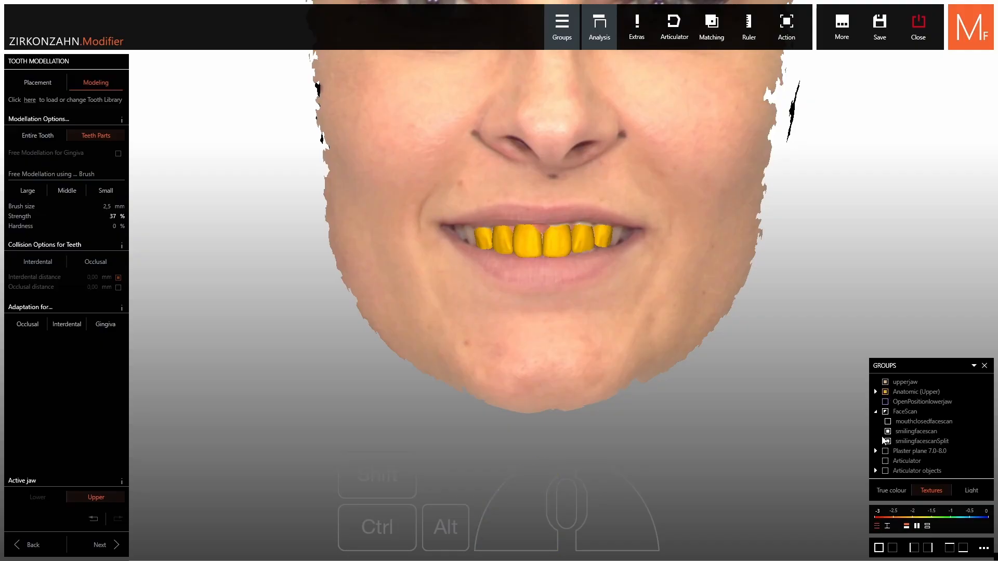
Hide smilingfacescanSplit and keep smilingfacescan shown to check the modelled teeth within the whole face.
click(887, 431)
click(887, 432)
click(888, 441)
right_drag(639, 359, 641, 372)
scroll(639, 354, down, 2)
right_drag(715, 273, 715, 327)
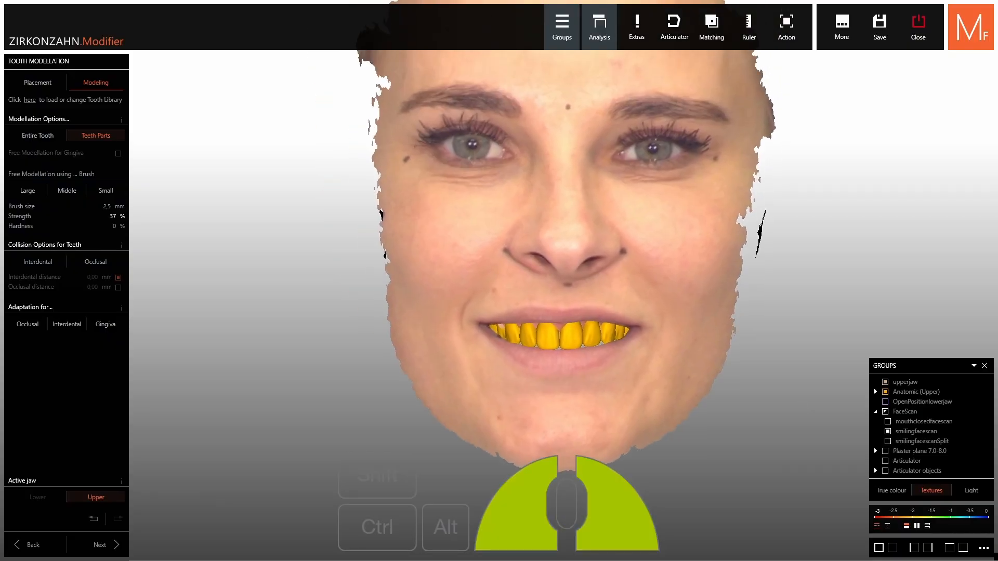
Proceed from tooth modelling to the construction types and choose Mockup.
click(99, 545)
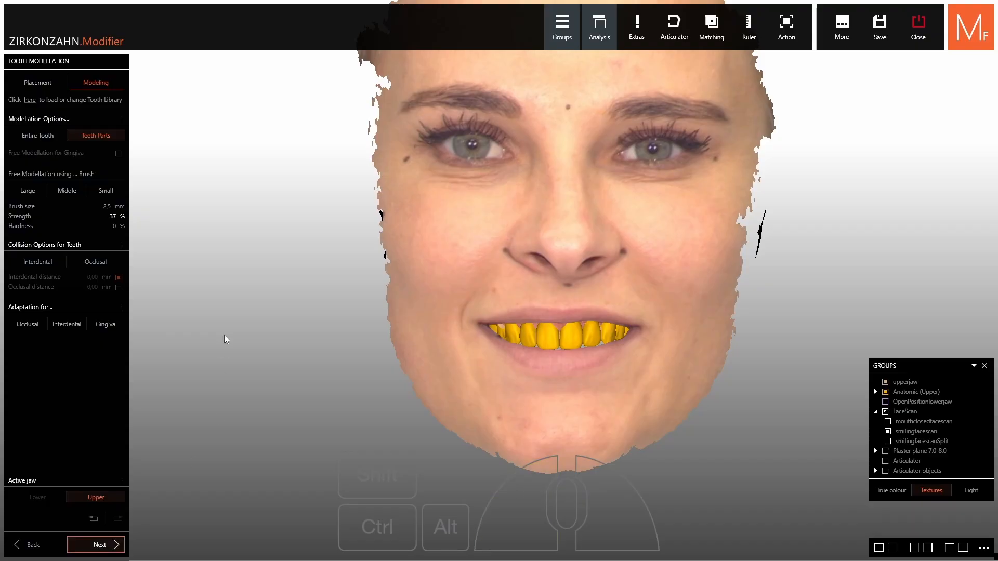
right_drag(375, 304, 389, 262)
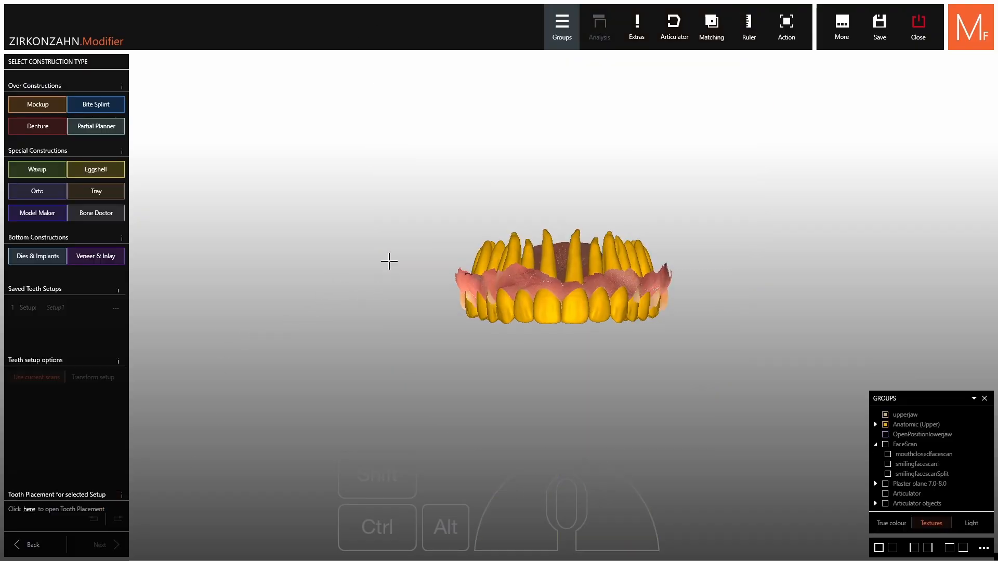
click(55, 109)
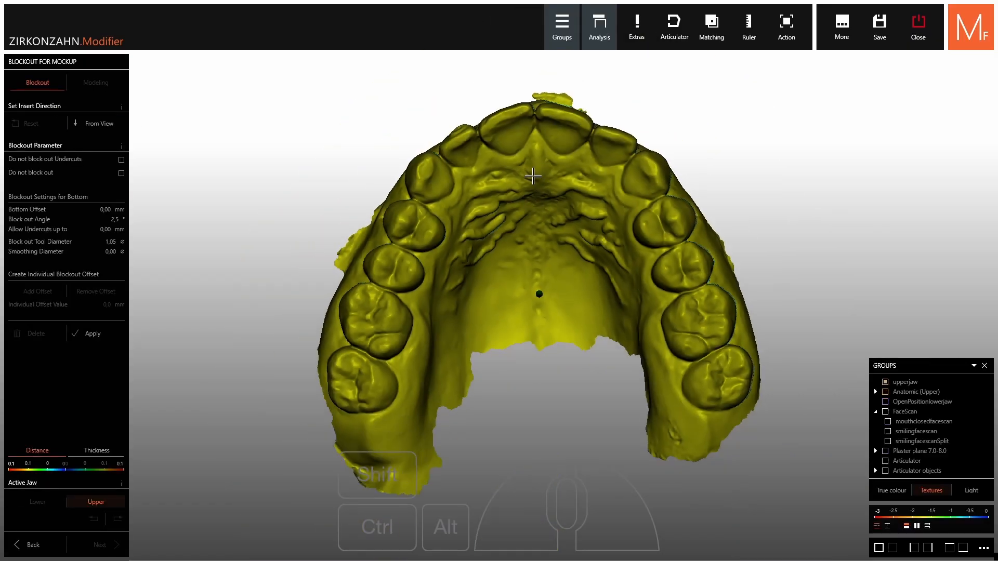
Set the mockup's insert direction from a slightly tilted occlusal view of the upper jaw.
right_drag(533, 176, 574, 202)
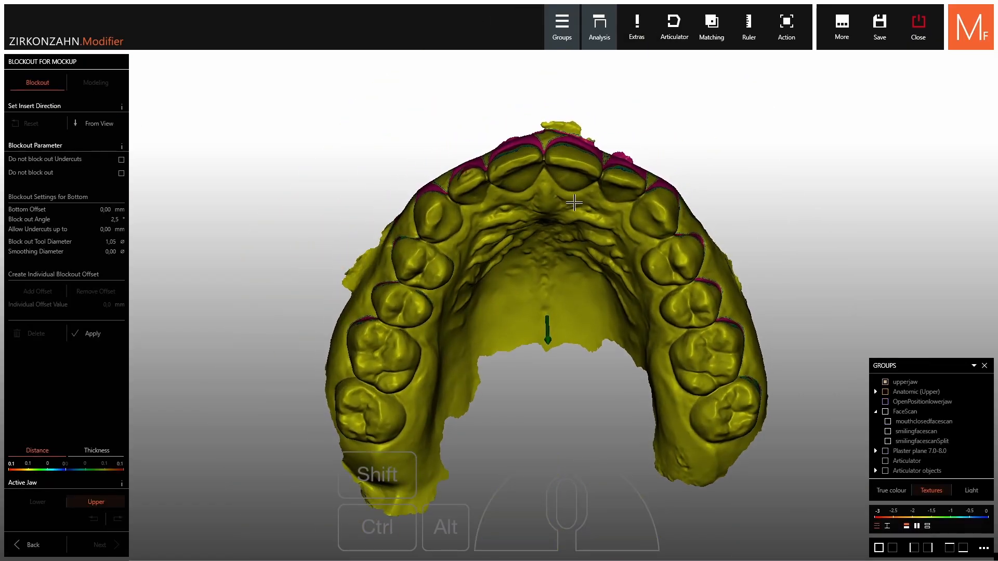
click(96, 124)
right_drag(560, 166, 529, 272)
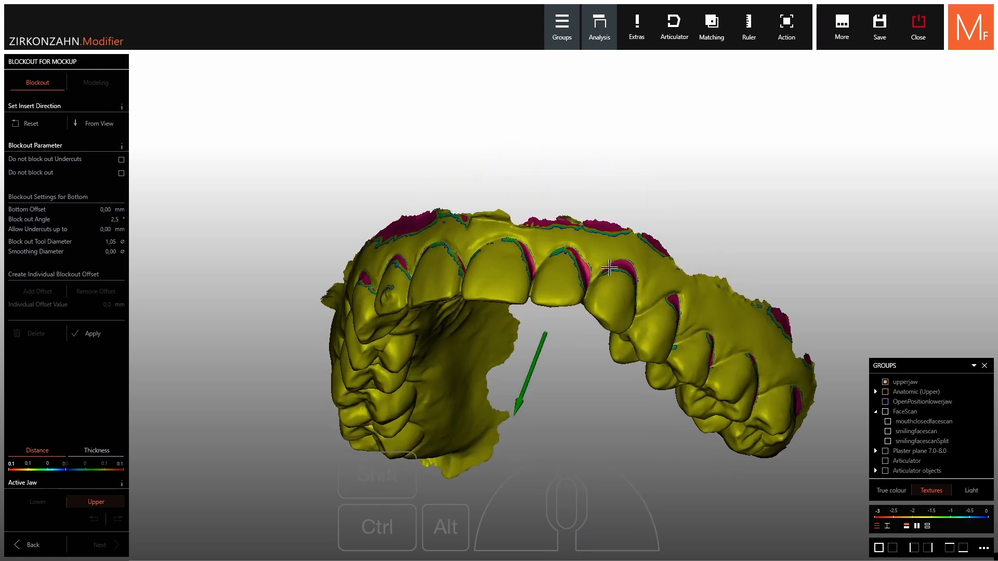
Set the block out angle to 0,0° and allowed undercuts to 0,45 mm, and apply the blockout to the upper jaw.
right_drag(619, 270, 286, 254)
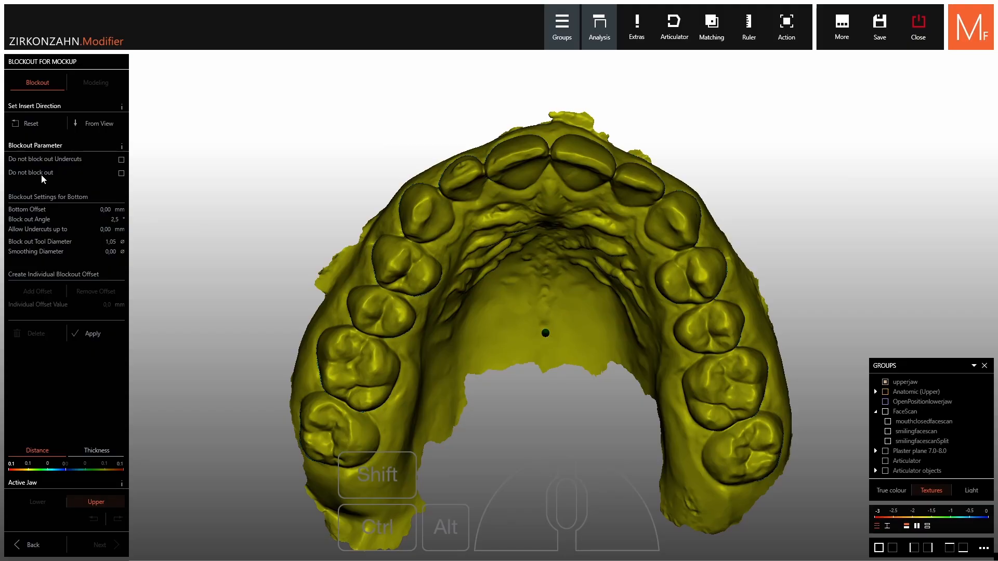
drag(30, 222, 11, 227)
click(91, 334)
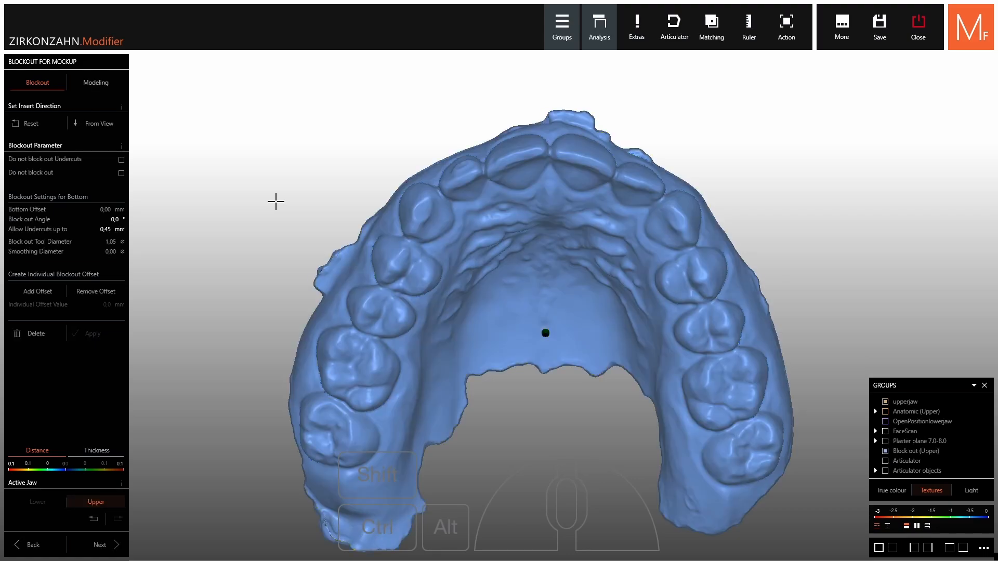
Switch to blockout modelling and smooth the surface around teeth 15 and 16 with a large 1,5 mm brush.
click(112, 84)
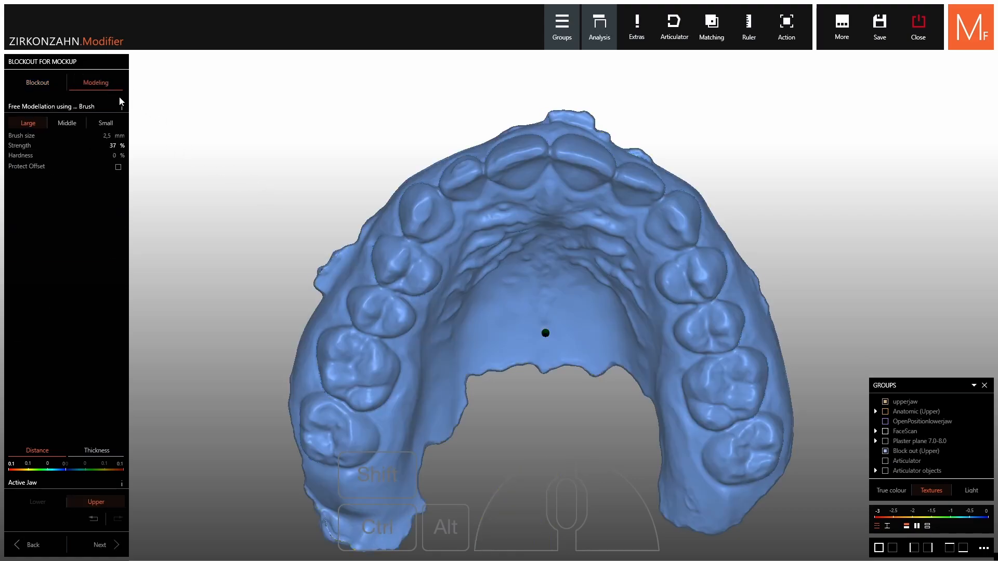
scroll(350, 311, up, 4)
middle_drag(400, 294, 485, 356)
scroll(485, 356, up, 5)
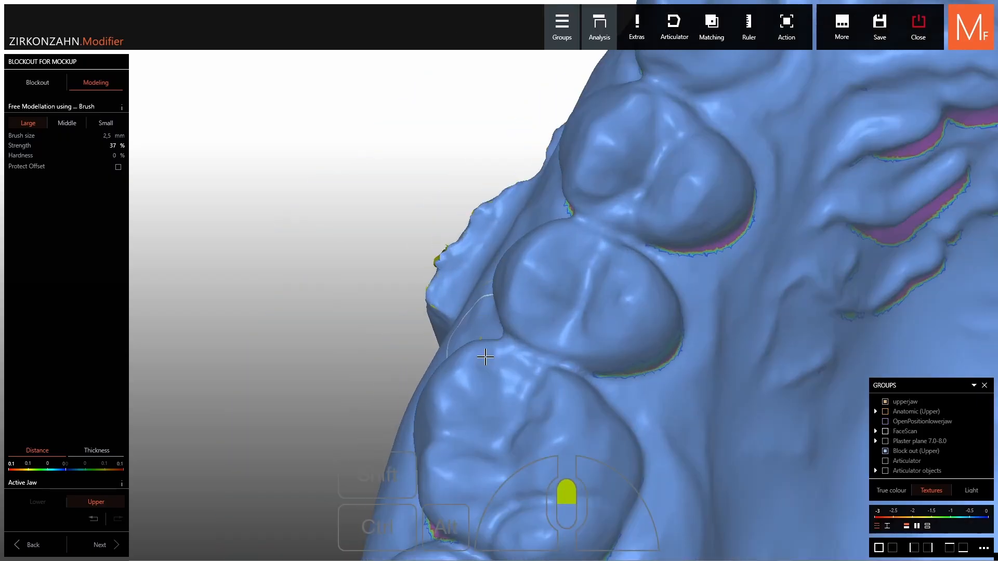
shift+scroll(585, 349, up, 3)
ctrl+drag(621, 370, 560, 345)
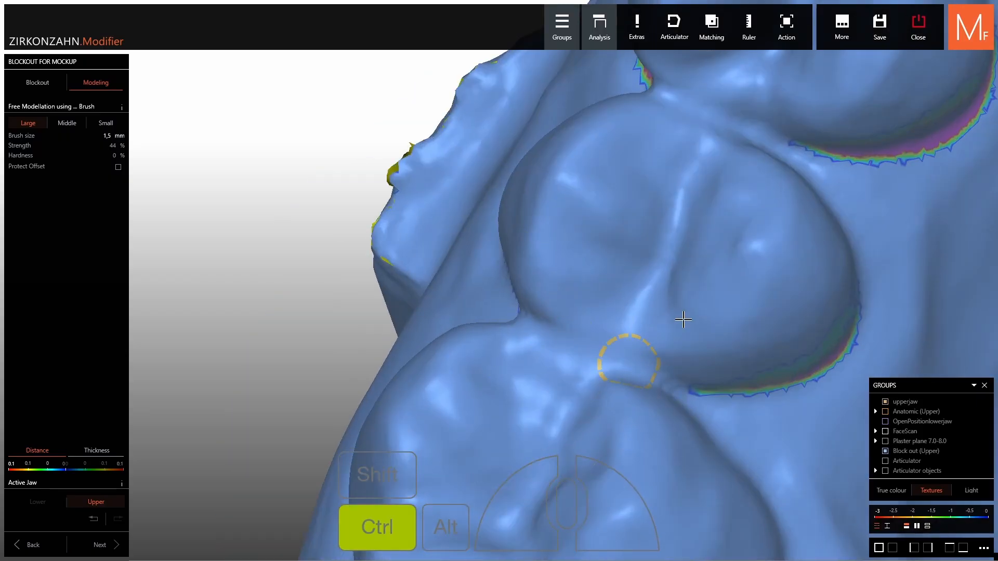
middle_drag(755, 192, 744, 189)
Set the brush size to 2,0 mm and smooth the blockout surface over the remaining first-quadrant teeth towards the incisors.
shift+scroll(572, 208, down, 1)
scroll(530, 196, down, 4)
right_drag(530, 196, 568, 267)
middle_click(605, 144)
middle_click(581, 163)
right_drag(576, 177, 532, 288)
ctrl+drag(530, 289, 538, 273)
mouse_move(584, 170)
right_down()
mouse_move(613, 143)
mouse_move(630, 174)
mouse_move(628, 210)
right_up()
middle_click(635, 134)
ctrl+drag(610, 213, 605, 195)
right_drag(712, 202, 725, 221)
ctrl+drag(794, 165, 808, 139)
right_drag(808, 136, 795, 291)
right_drag(572, 234, 573, 247)
ctrl+drag(572, 241, 551, 246)
mouse_move(551, 246)
right_down()
mouse_move(555, 184)
mouse_move(557, 225)
right_up()
ctrl+drag(565, 215, 545, 224)
scroll(613, 227, down, 4)
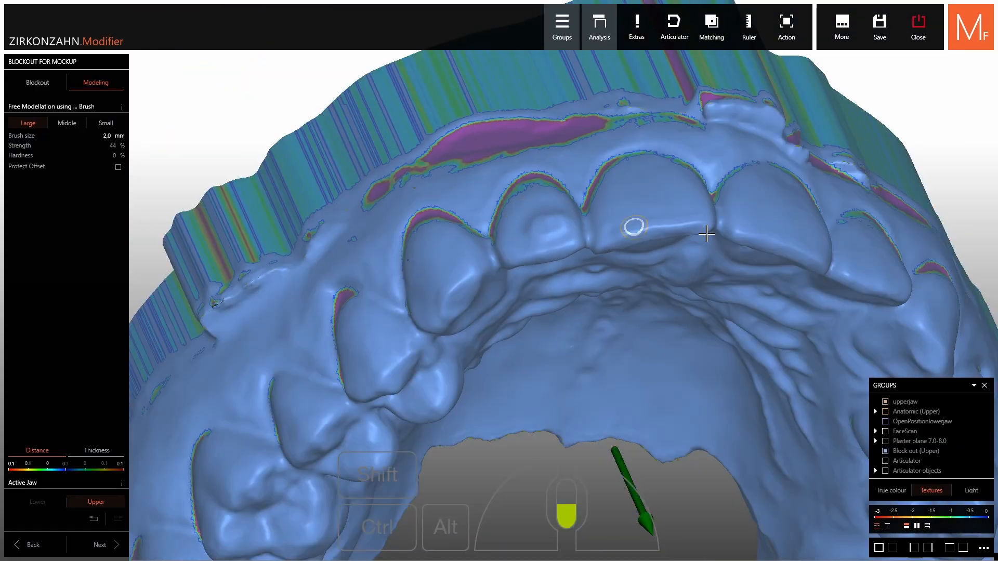
Smooth the blockout surface from the front teeth along the second-quadrant canine, premolars and molars with the 2,0 mm brush.
right_drag(649, 322, 700, 228)
middle_click(670, 260)
scroll(669, 259, up, 5)
right_drag(670, 260, 657, 241)
ctrl+drag(546, 222, 548, 207)
right_drag(648, 303, 689, 297)
ctrl+drag(691, 299, 703, 282)
middle_click(726, 400)
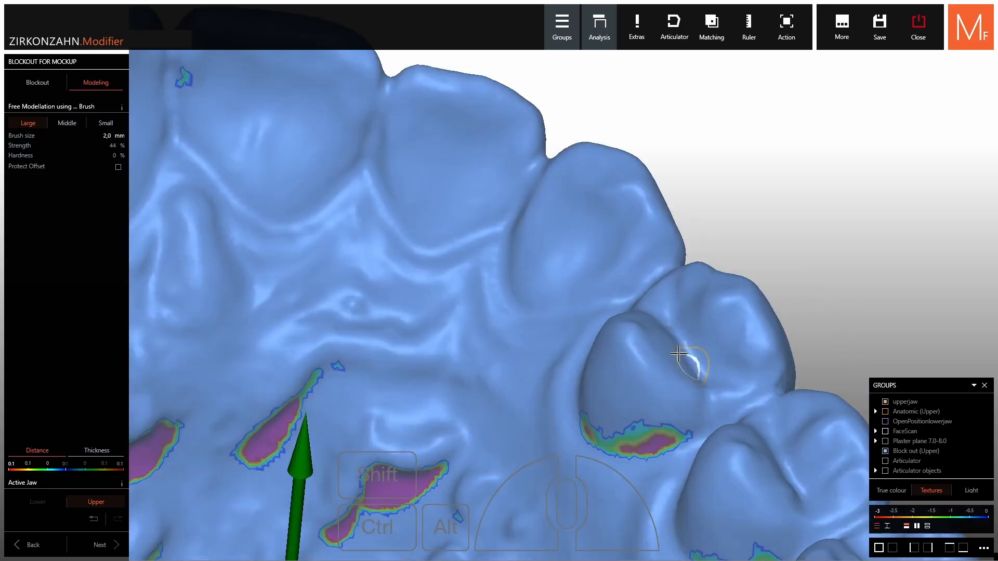
right_drag(679, 351, 661, 312)
ctrl+drag(656, 296, 674, 264)
middle_click(701, 395)
right_drag(643, 366, 642, 337)
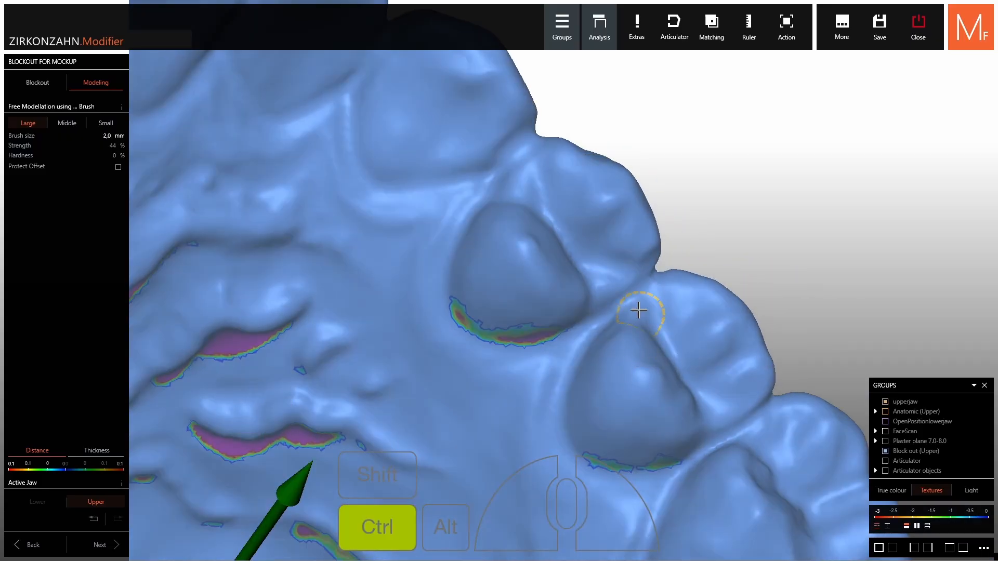
ctrl+drag(641, 312, 656, 287)
middle_click(647, 396)
right_drag(661, 400, 643, 389)
mouse_move(598, 333)
ctrl+mouse_down()
mouse_move(642, 303)
mouse_move(586, 331)
ctrl+mouse_up()
scroll(583, 332, down, 5)
mouse_move(583, 331)
right_down()
mouse_move(580, 315)
mouse_move(561, 348)
right_up()
scroll(554, 269, up, 5)
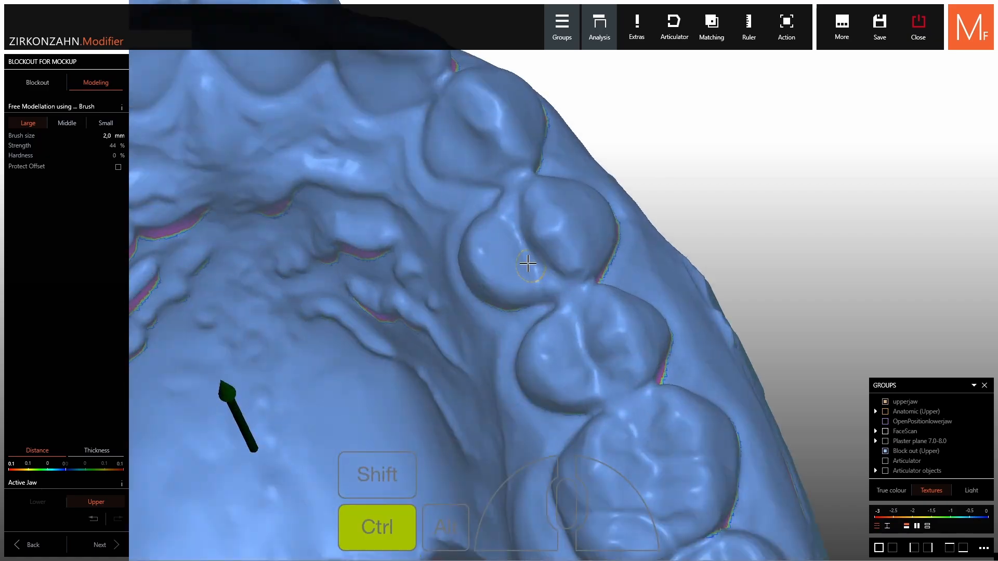
ctrl+drag(525, 263, 509, 222)
scroll(616, 410, down, 3)
middle_click(423, 390)
mouse_move(423, 391)
right_down()
mouse_move(402, 370)
mouse_move(430, 372)
mouse_move(461, 301)
mouse_move(451, 322)
right_up()
scroll(457, 348, down, 3)
Proceed to mockup generation and make the Anatomic (Upper) teeth more transparent over the blockout.
click(97, 544)
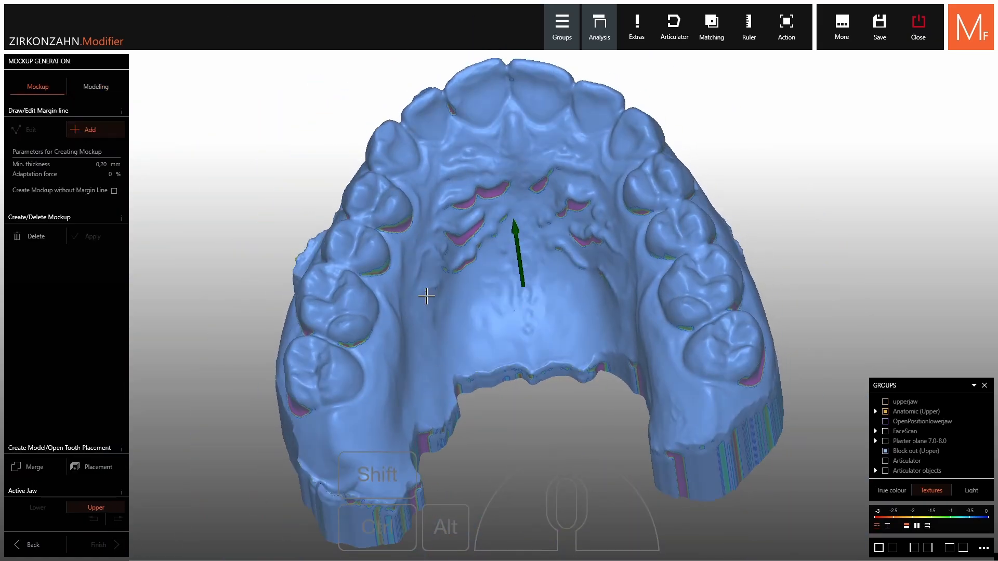
right_drag(490, 245, 497, 227)
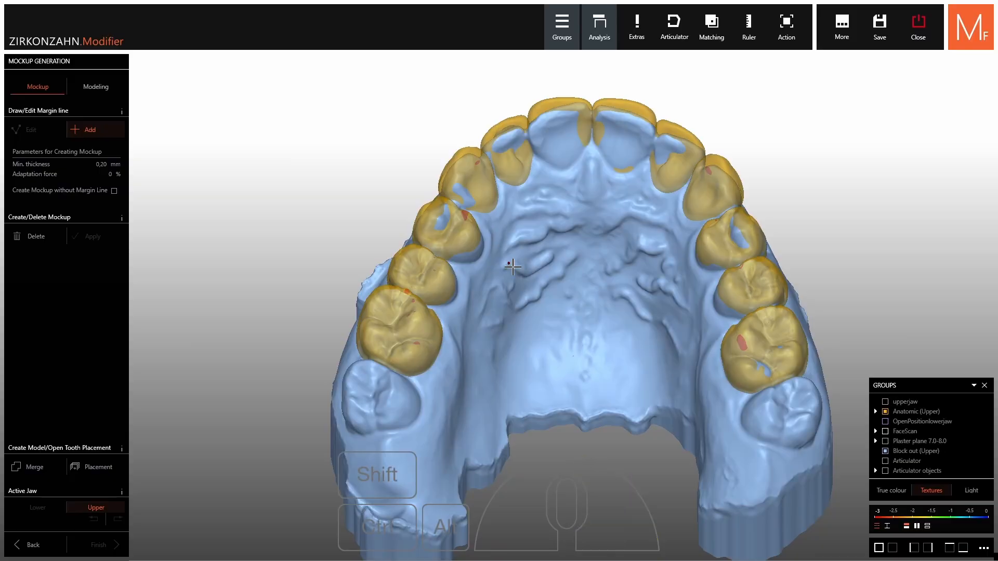
right_drag(513, 264, 543, 272)
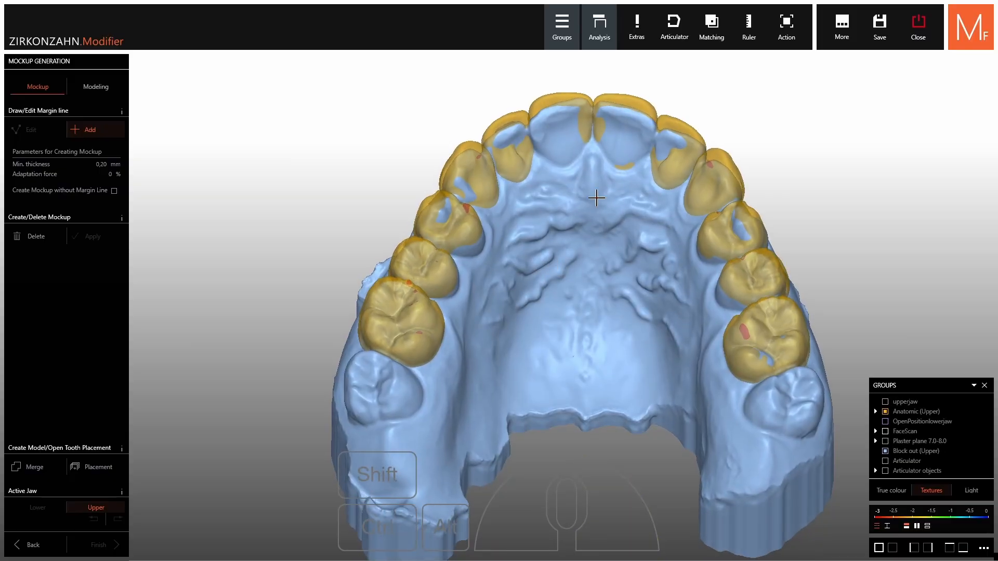
click(904, 411)
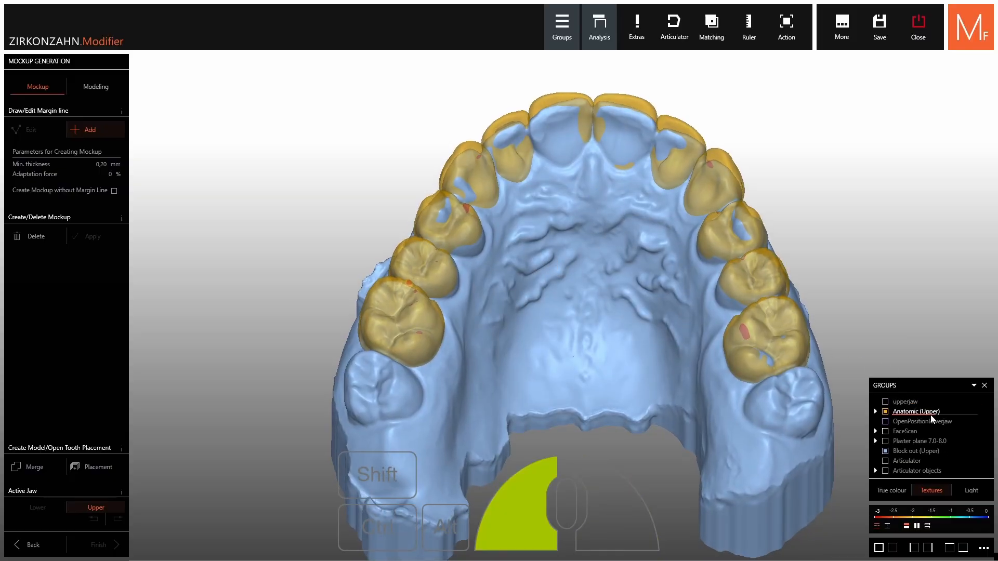
Start the mockup margin line distally on molar 26 and draw it along the tooth's palatal gingival edge towards premolar 25.
right_drag(650, 270, 655, 298)
scroll(678, 279, up, 5)
click(591, 338)
right_drag(591, 338, 543, 344)
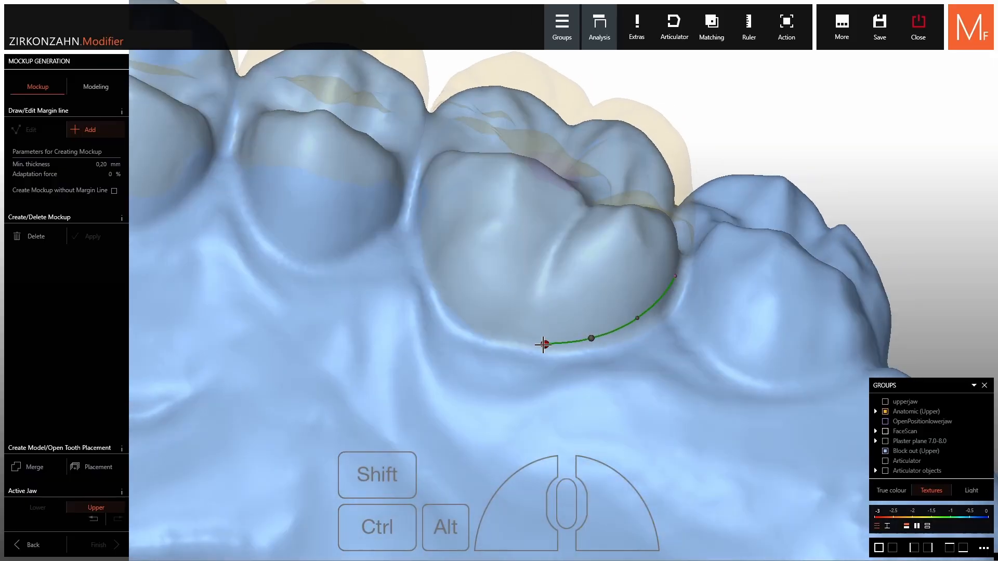
click(477, 324)
right_drag(476, 323, 449, 299)
click(441, 287)
click(406, 219)
right_drag(333, 175, 468, 229)
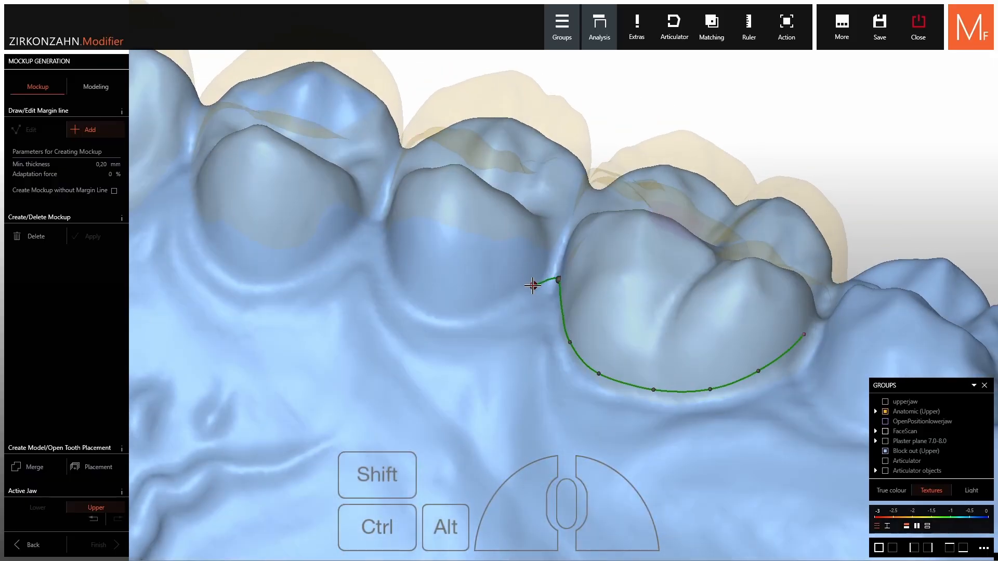
Continue the margin line along the palatal gingival edge of premolar 25 up to the gap before tooth 24.
click(532, 286)
click(505, 303)
click(463, 312)
click(423, 309)
right_drag(420, 305, 394, 264)
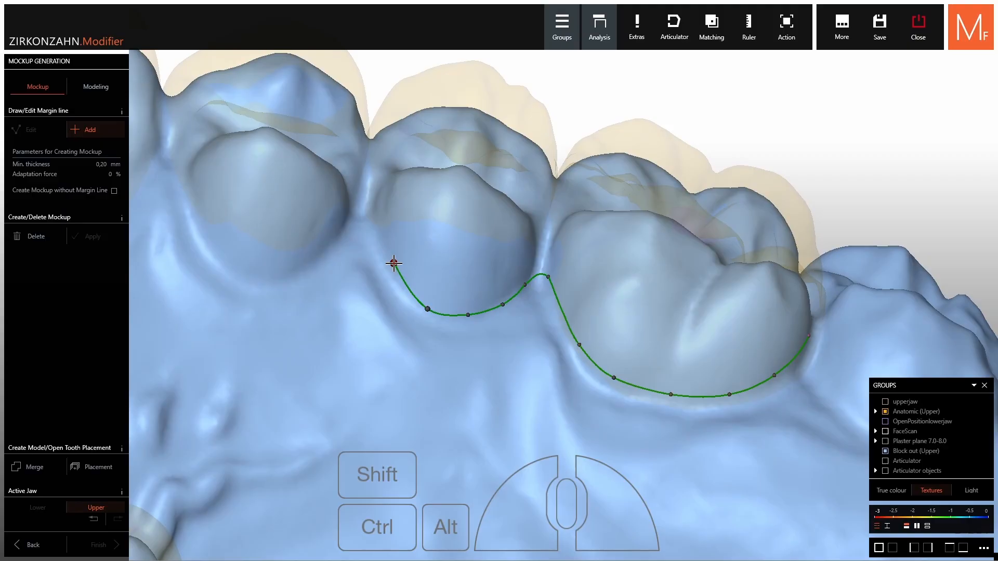
click(361, 207)
Continue the margin line around the palatal side of premolar 24 up to the gap before canine 23.
right_drag(361, 207, 351, 229)
click(285, 267)
right_drag(285, 268, 252, 260)
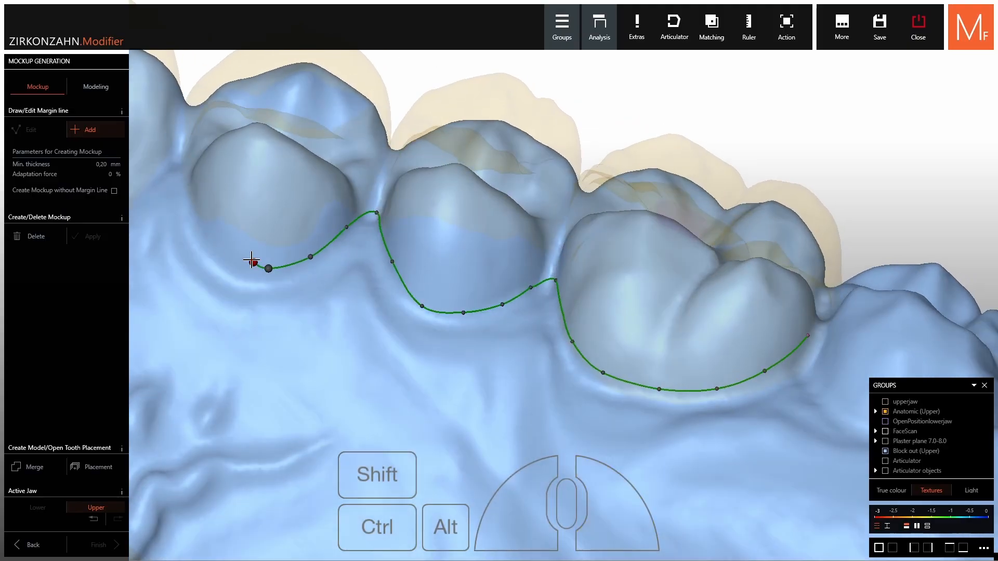
click(194, 206)
right_drag(194, 207, 550, 221)
middle_drag(287, 216, 552, 278)
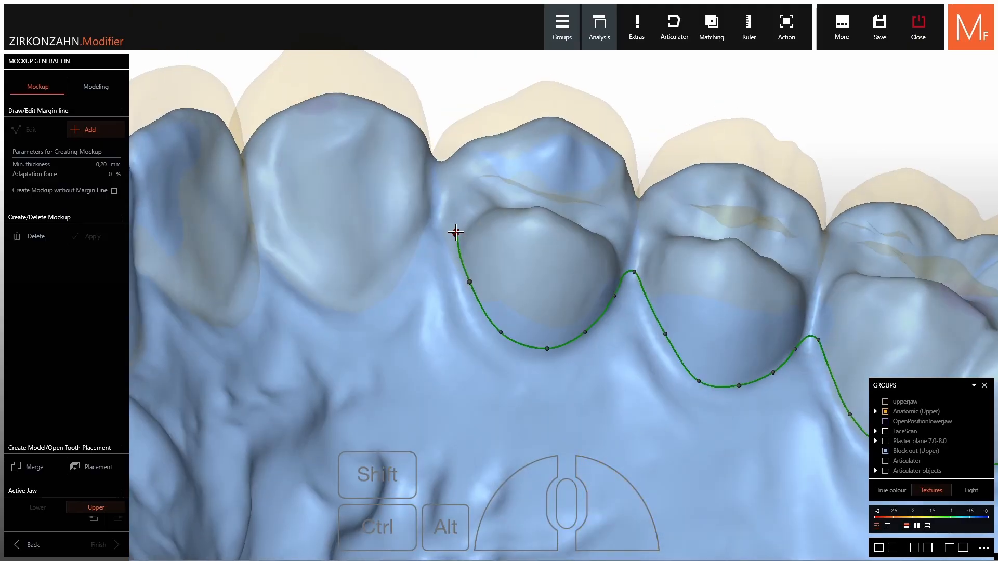
click(456, 232)
click(433, 208)
Continue the margin line along the palatal surfaces of canine 23 and lateral incisor 22.
right_drag(434, 208, 447, 230)
click(430, 260)
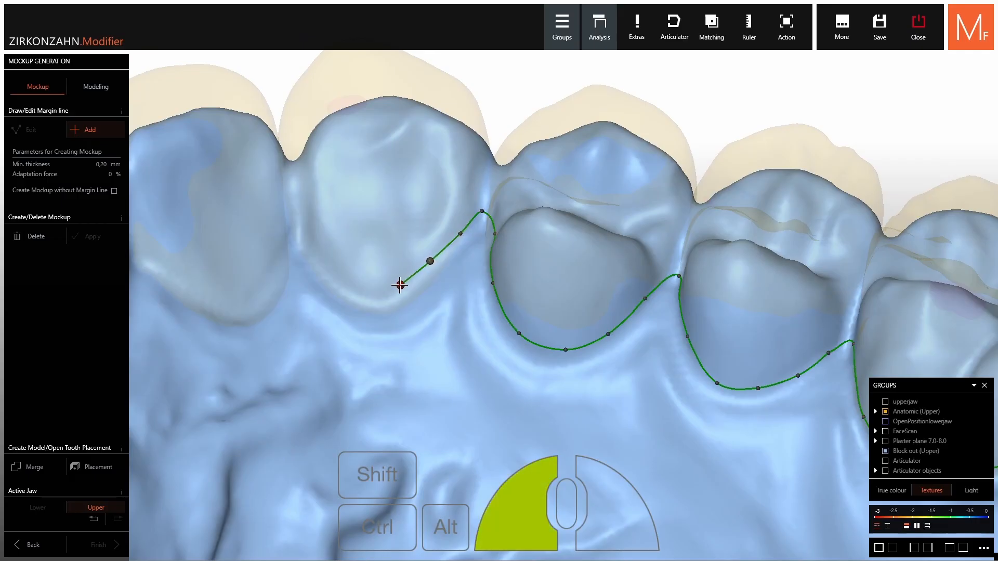
click(352, 282)
middle_drag(323, 239, 516, 268)
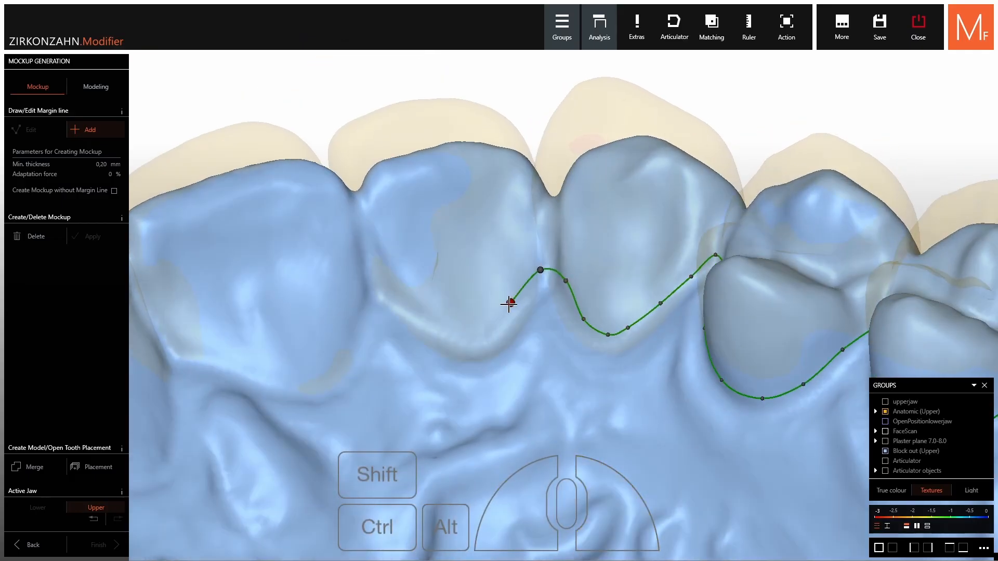
click(407, 293)
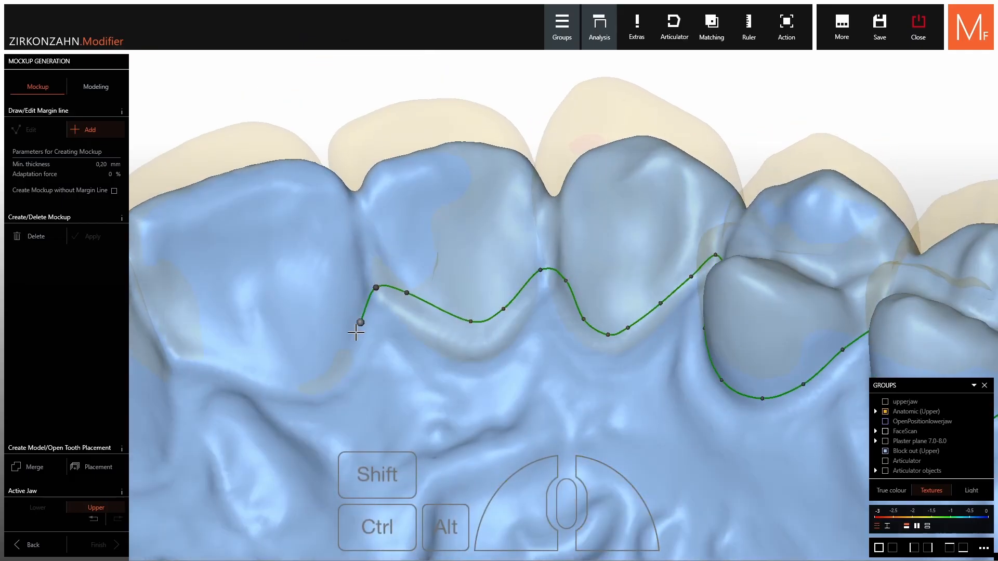
Continue the margin line along the palatal edges of central incisors 21 and 11.
click(335, 360)
middle_drag(229, 356, 497, 283)
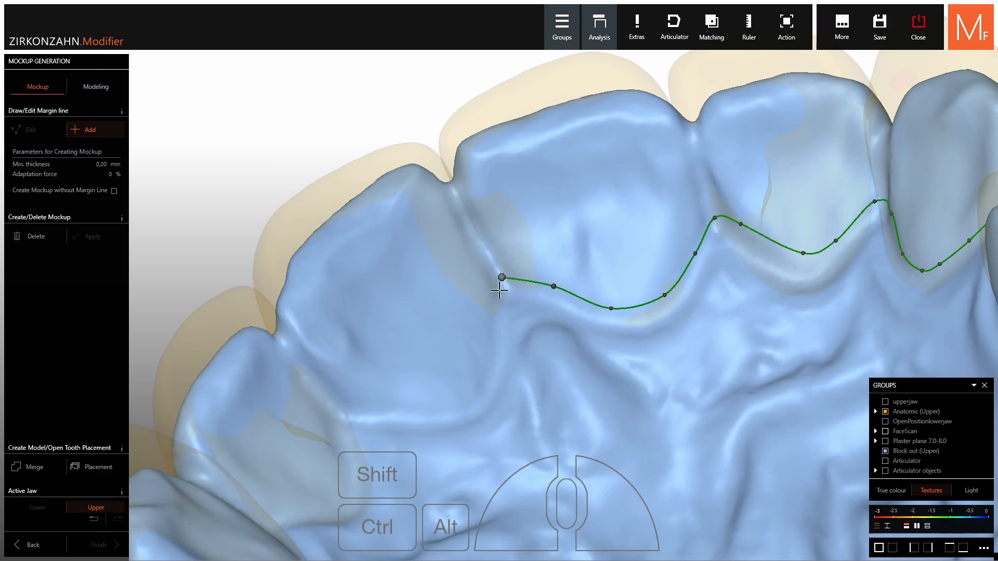
right_drag(459, 398, 536, 290)
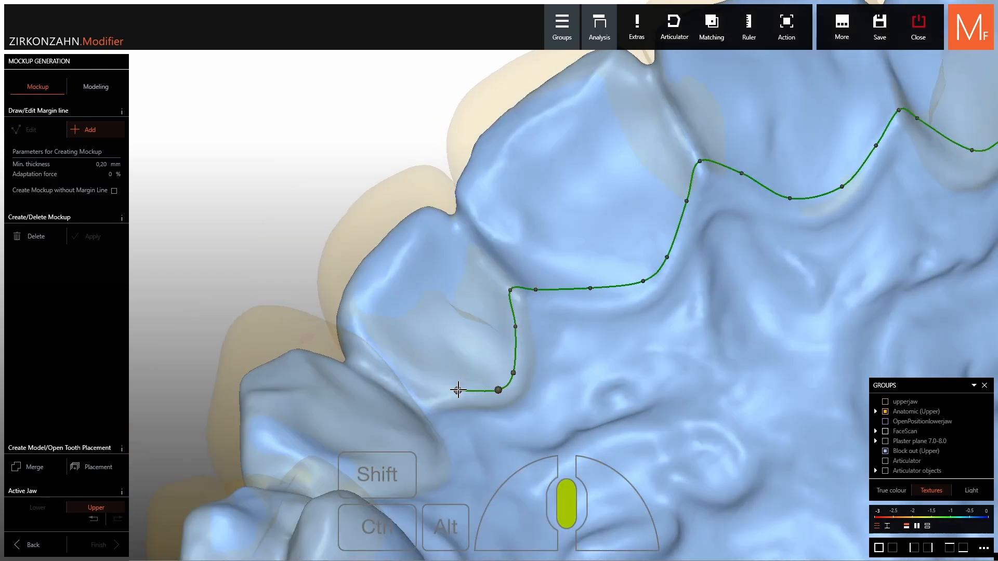
Continue the margin line along the palatal edges of lateral incisor 12 and canine 13.
middle_drag(458, 389, 543, 293)
right_drag(543, 294, 563, 315)
click(541, 283)
click(510, 291)
right_drag(501, 298, 507, 292)
click(507, 291)
click(510, 324)
click(507, 359)
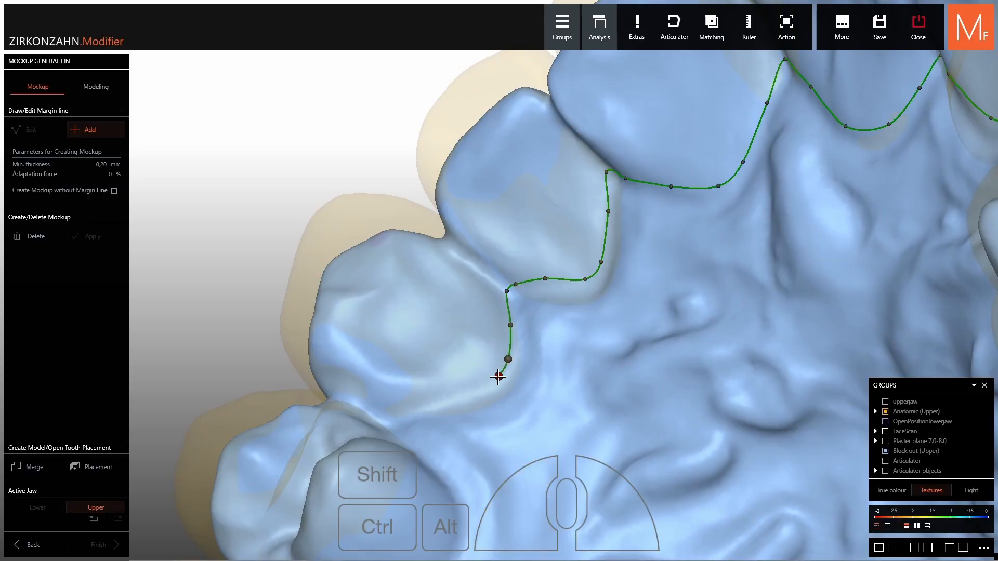
click(389, 421)
Continue the margin line around the palatal gingival edge of premolar 14.
middle_drag(402, 475, 557, 337)
right_drag(556, 336, 594, 401)
click(551, 307)
click(574, 341)
click(593, 379)
click(580, 435)
click(533, 449)
Continue the margin line through the gap behind tooth 14 and around the palatal side of premolar 15.
middle_drag(522, 450, 557, 295)
right_drag(557, 295, 511, 301)
click(519, 297)
click(512, 303)
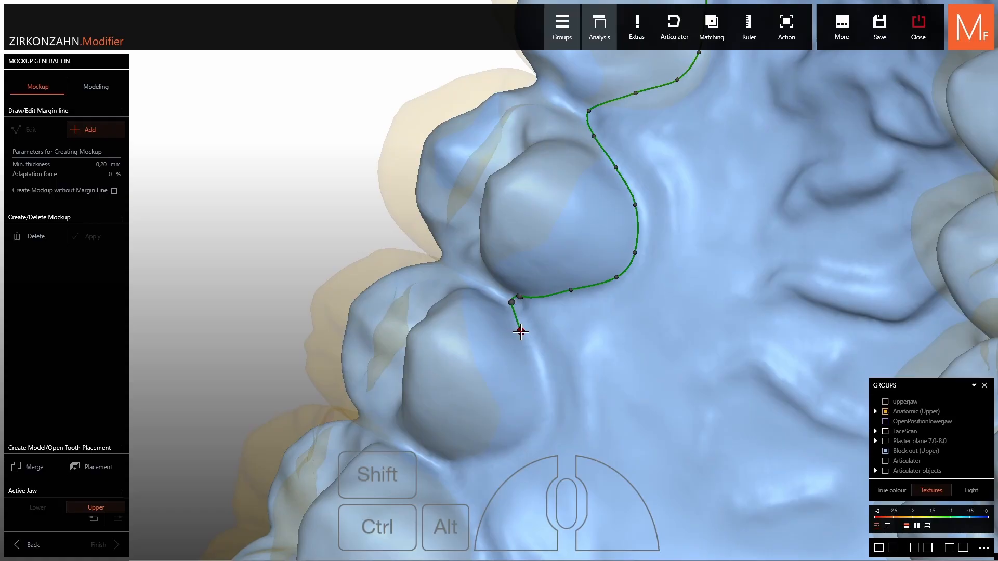
click(538, 419)
click(508, 448)
click(467, 459)
Continue the margin line along the palatal gingival edge of molar 16 towards its distal side.
middle_drag(466, 461, 555, 290)
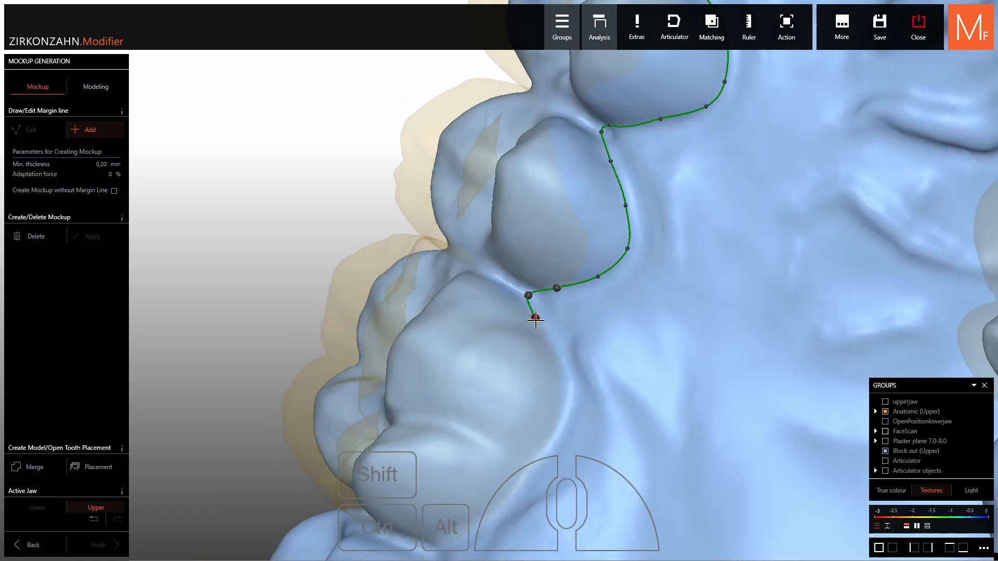
click(559, 412)
click(541, 440)
right_drag(540, 442, 537, 447)
click(528, 460)
click(510, 483)
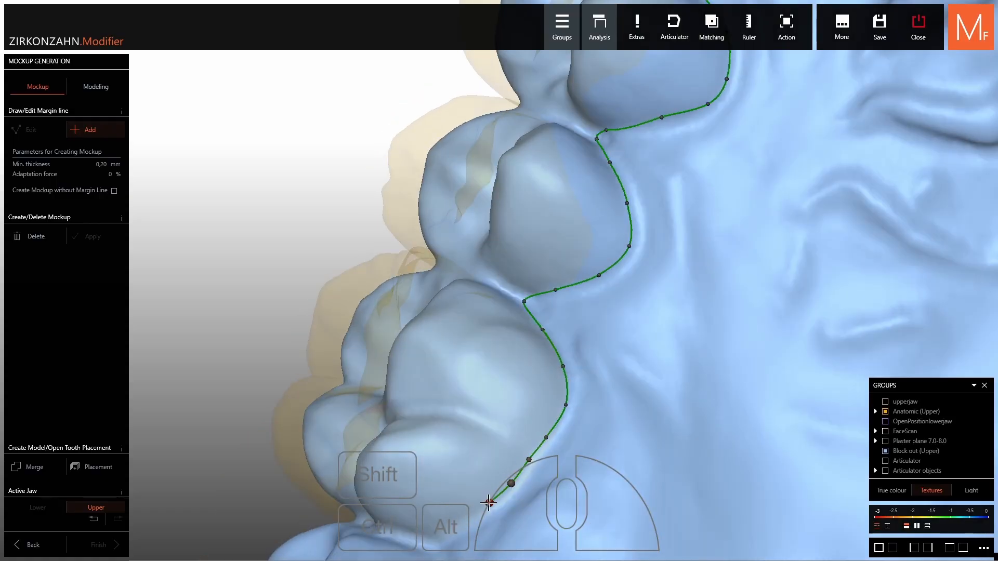
click(474, 511)
Lead the margin line around the distal side of molar 16 and along its buccal gingival edge to premolar 15.
middle_drag(463, 513, 573, 302)
right_drag(535, 351, 560, 315)
click(555, 310)
click(517, 315)
right_drag(496, 313, 306, 296)
click(461, 312)
right_drag(283, 257, 296, 243)
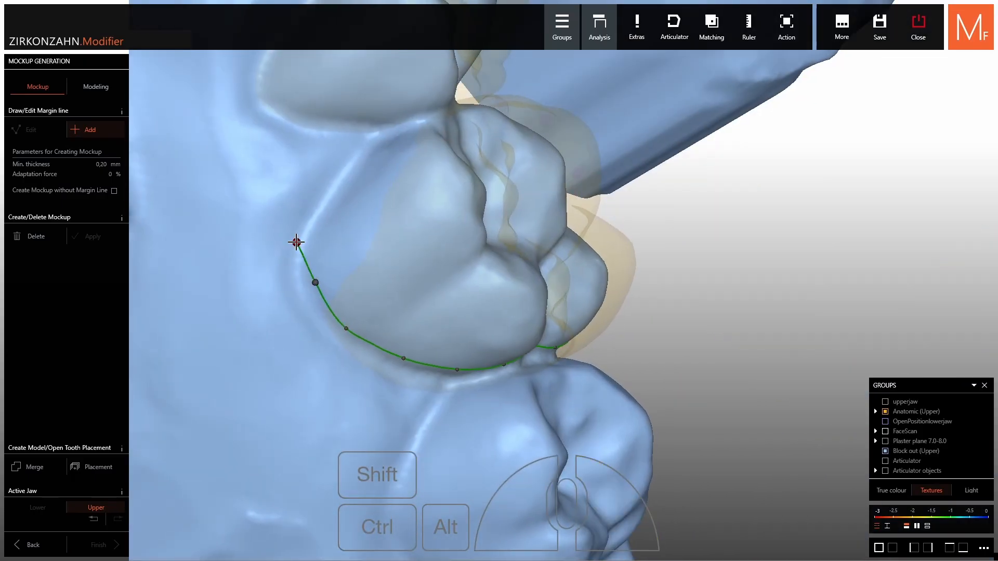
click(378, 145)
middle_drag(387, 148, 543, 270)
right_drag(543, 270, 539, 253)
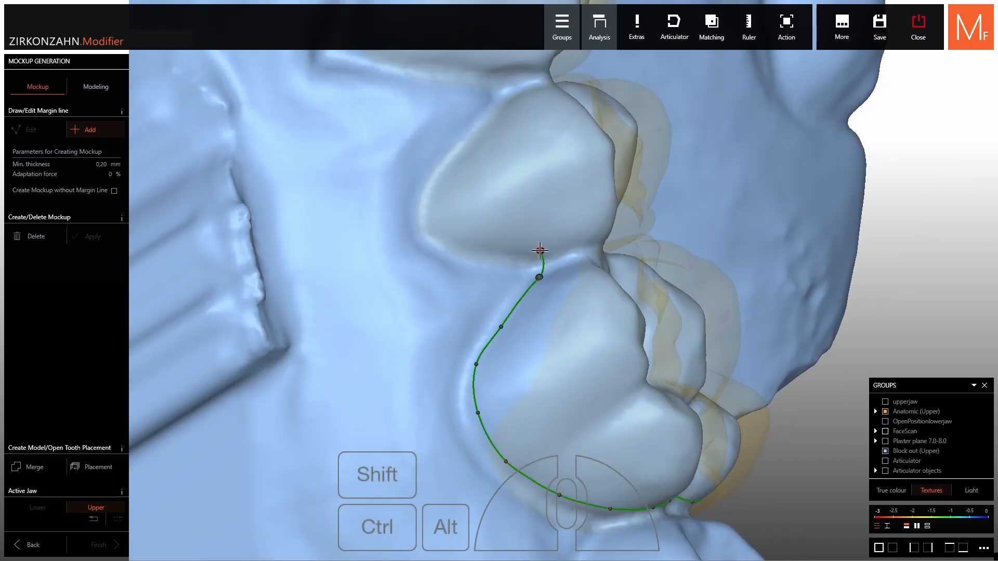
Continue the margin line around the buccal gingival edge of premolar 15 up to the gap before premolar 14.
click(544, 256)
click(505, 253)
click(456, 244)
click(434, 196)
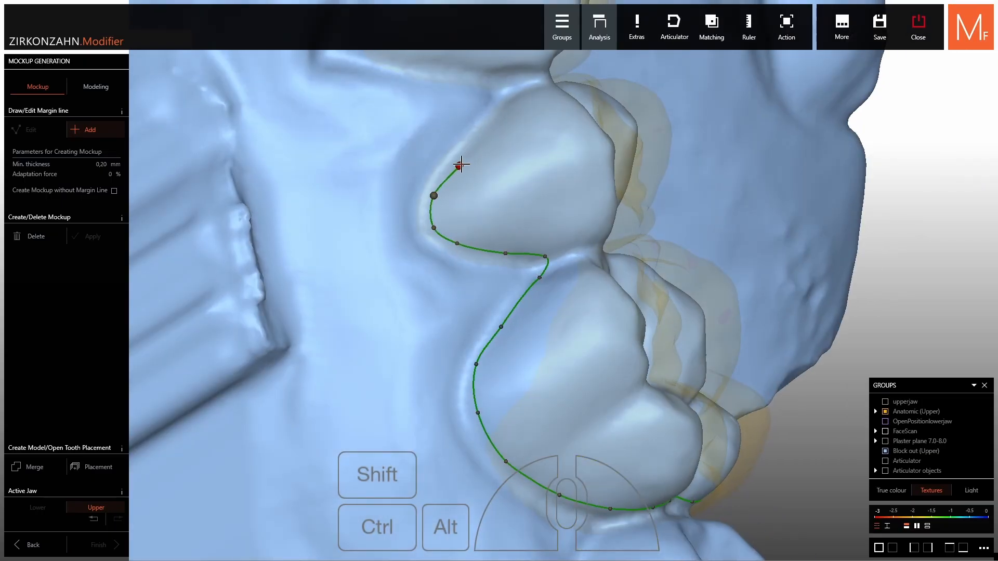
click(468, 152)
middle_drag(470, 147, 540, 270)
mouse_move(540, 269)
right_down()
mouse_move(543, 195)
mouse_move(547, 260)
right_up()
click(570, 228)
Continue the margin line along the buccal gingival edge of premolar 14.
right_drag(572, 220, 581, 209)
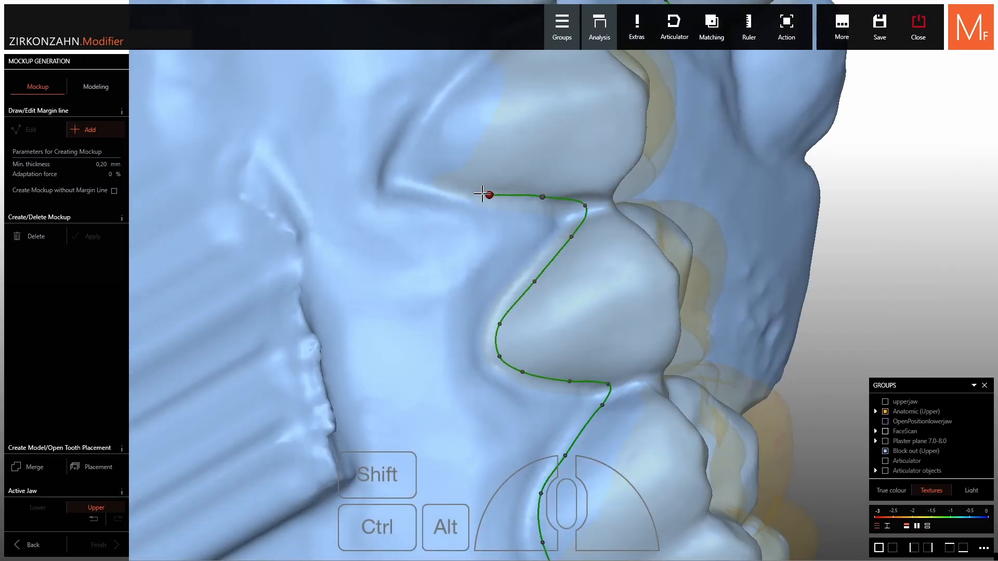
click(478, 189)
middle_click(472, 187)
right_drag(501, 223, 515, 236)
click(522, 255)
click(513, 228)
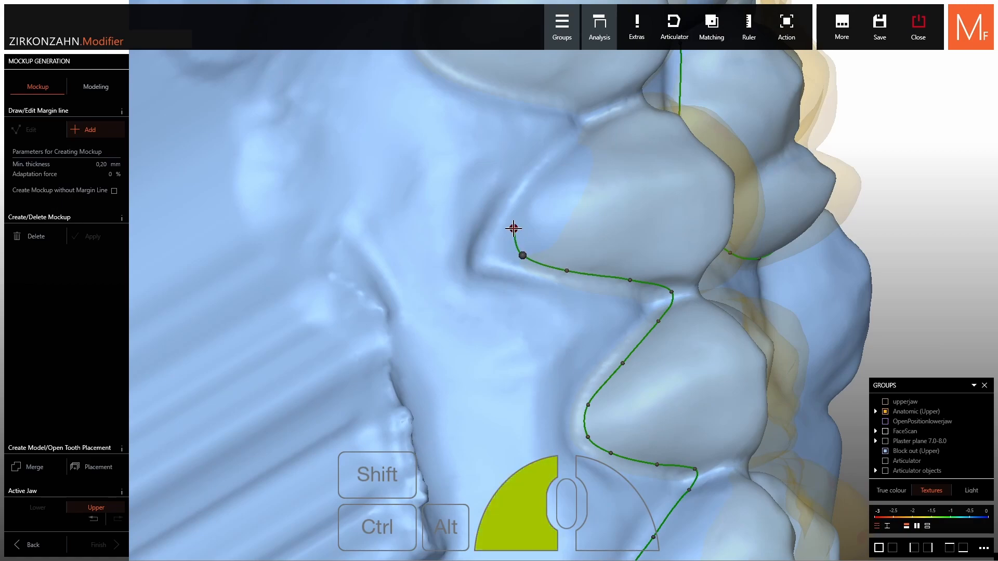
click(534, 184)
Continue the margin line around the labial gingival edge of canine 13 to the gap beside lateral incisor 12.
middle_click(607, 149)
right_drag(604, 155, 567, 232)
drag(535, 229, 450, 203)
click(383, 149)
right_drag(384, 149, 535, 207)
click(549, 208)
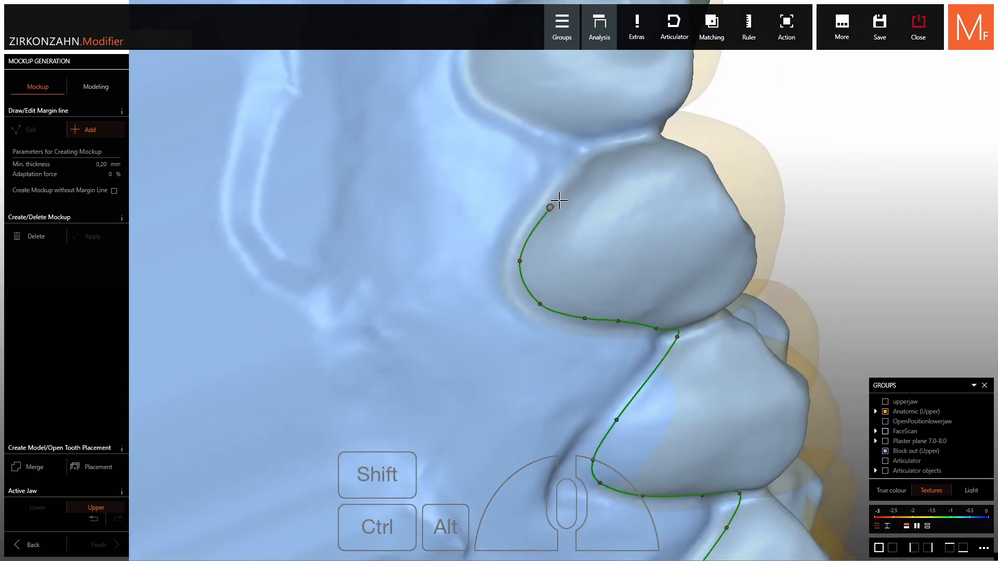
click(579, 174)
click(595, 145)
Continue the margin line around the labial gingival edge of lateral incisor 12.
right_drag(595, 146, 559, 228)
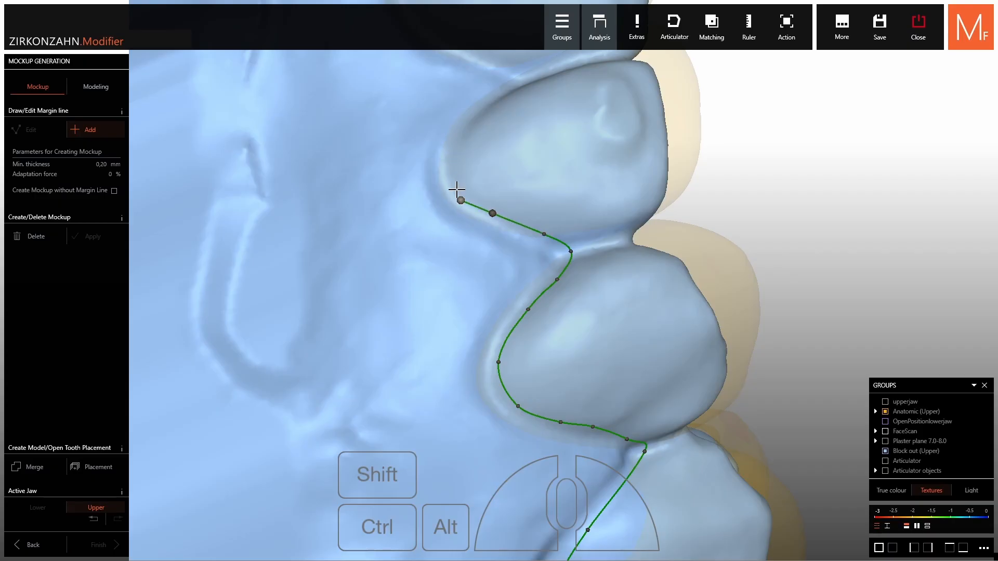
click(450, 162)
right_drag(450, 162, 451, 155)
click(487, 97)
right_drag(486, 96, 575, 216)
click(571, 220)
Continue the margin line around the labial gingival edge of central incisor 11 to the midline gap.
click(545, 208)
click(499, 196)
click(462, 163)
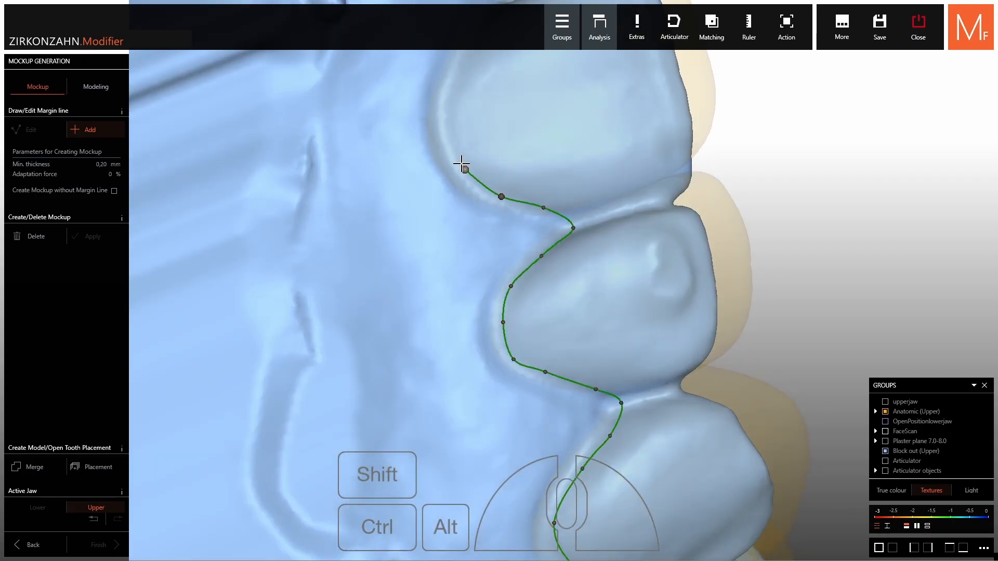
click(448, 122)
middle_drag(448, 122, 561, 223)
click(562, 223)
click(582, 176)
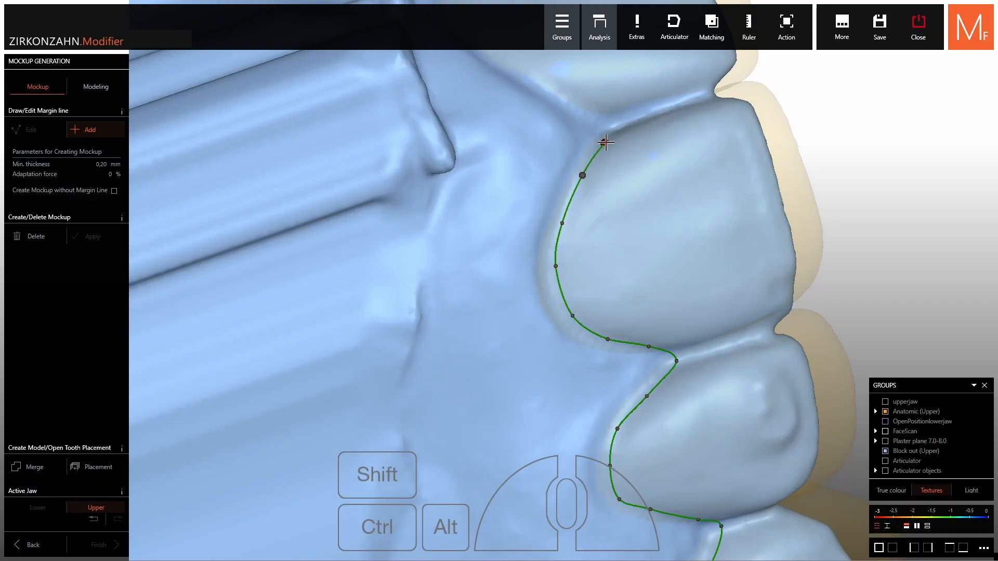
click(617, 127)
Continue the margin line around the labial gingival edge of central incisor 21 to the gap beside lateral incisor 22.
click(552, 88)
right_drag(552, 88, 533, 239)
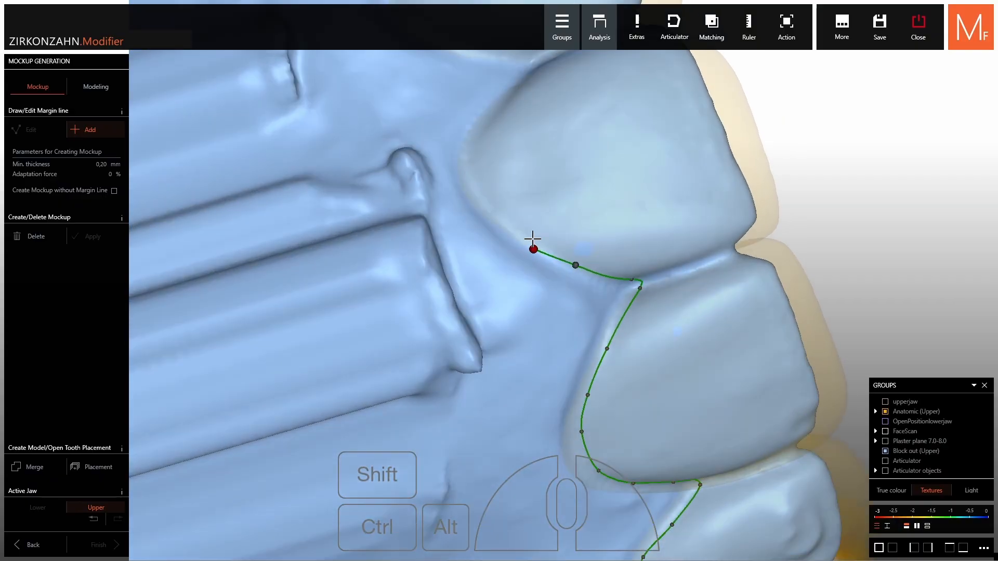
click(476, 160)
right_drag(476, 159, 479, 170)
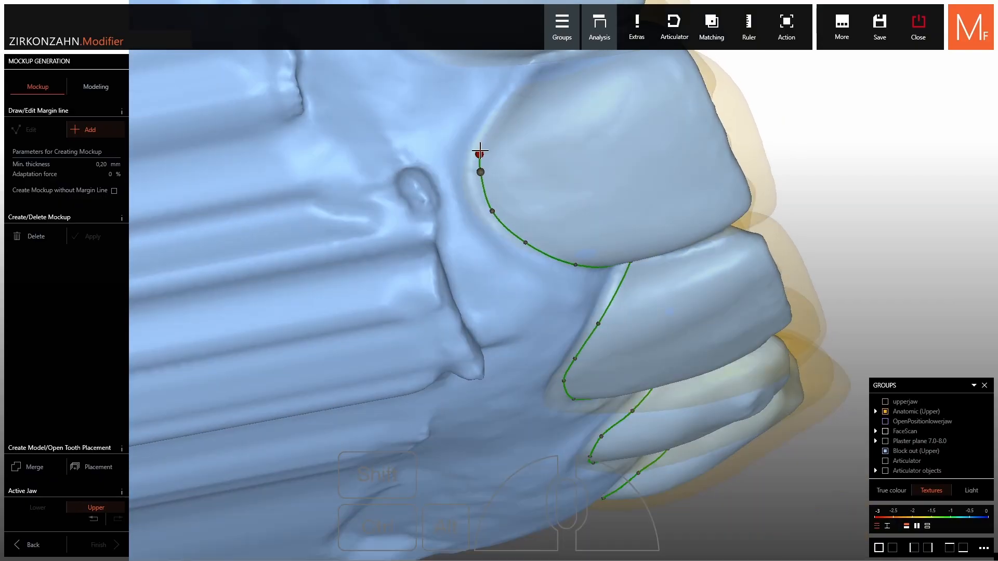
click(490, 134)
click(528, 87)
right_drag(528, 87, 591, 203)
click(583, 248)
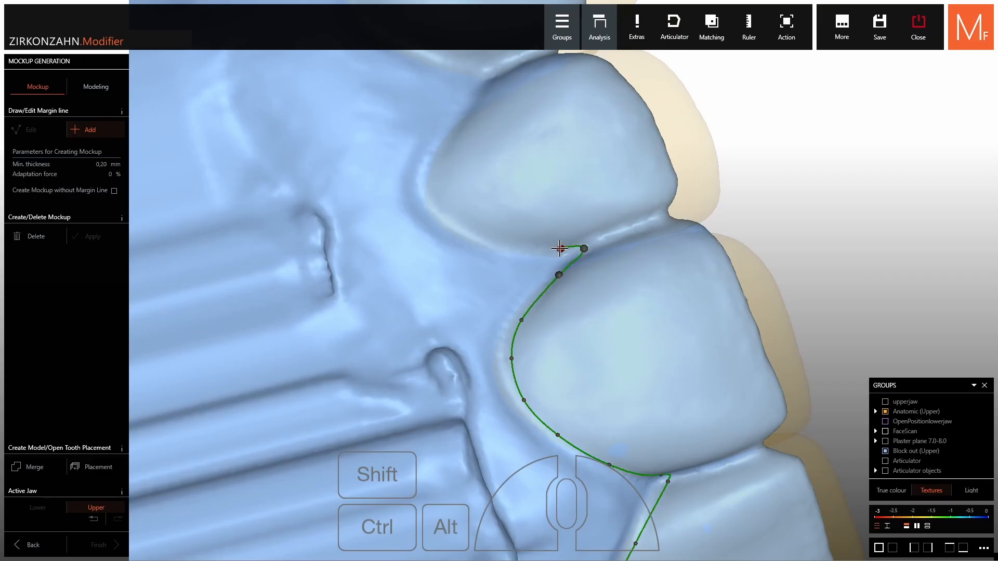
Continue the margin line around the labial gingival edge of lateral incisor 22.
click(559, 247)
click(502, 244)
click(444, 218)
click(428, 186)
click(429, 161)
Continue the margin line around the labial gingival edge of canine 23 to the gap beside premolar 24.
right_drag(429, 161, 535, 219)
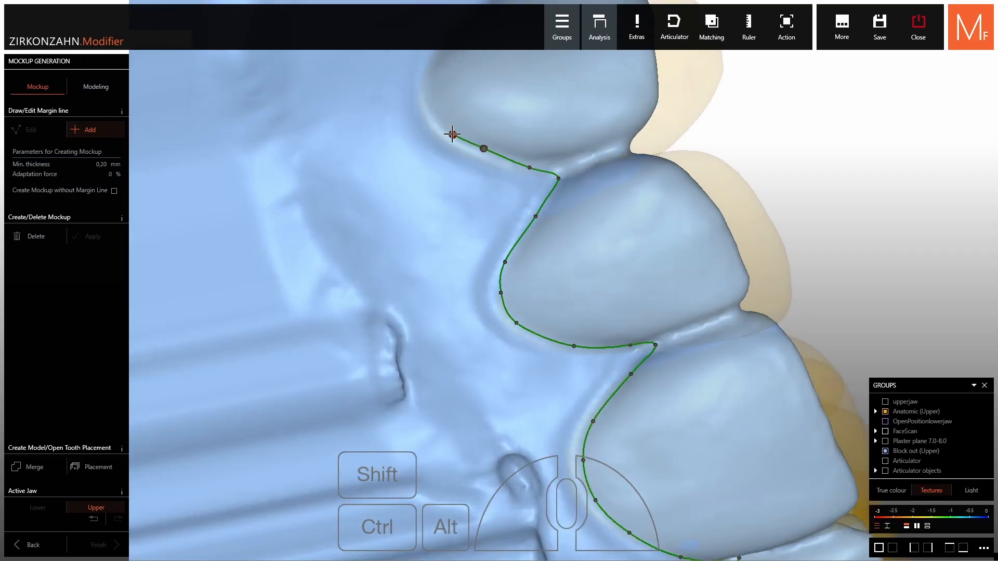
right_drag(452, 134, 547, 225)
click(557, 185)
right_drag(557, 185, 590, 142)
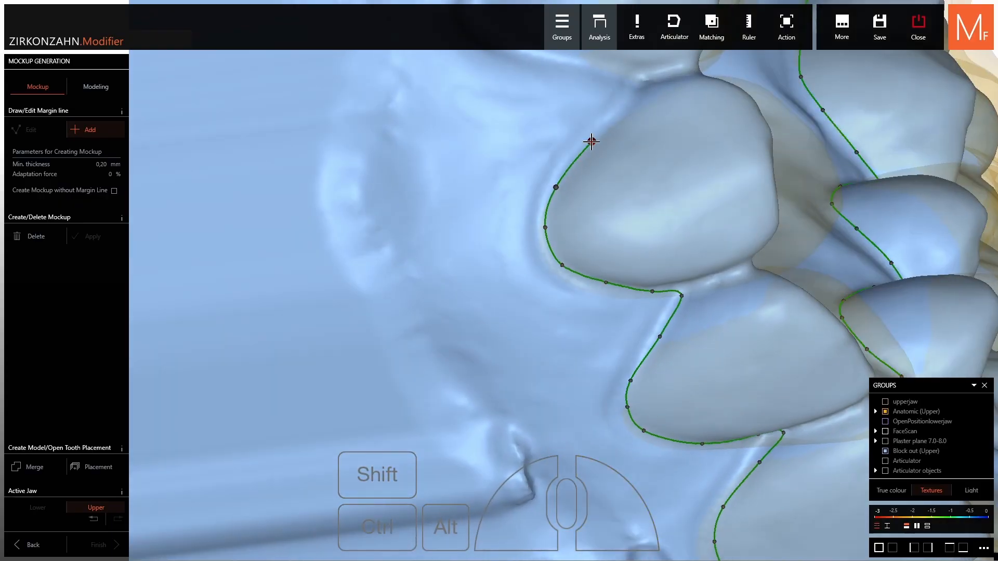
click(590, 142)
click(625, 106)
Continue the margin line around the buccal gingival edge of premolar 24 to the gap beside premolar 25.
right_drag(625, 105, 564, 268)
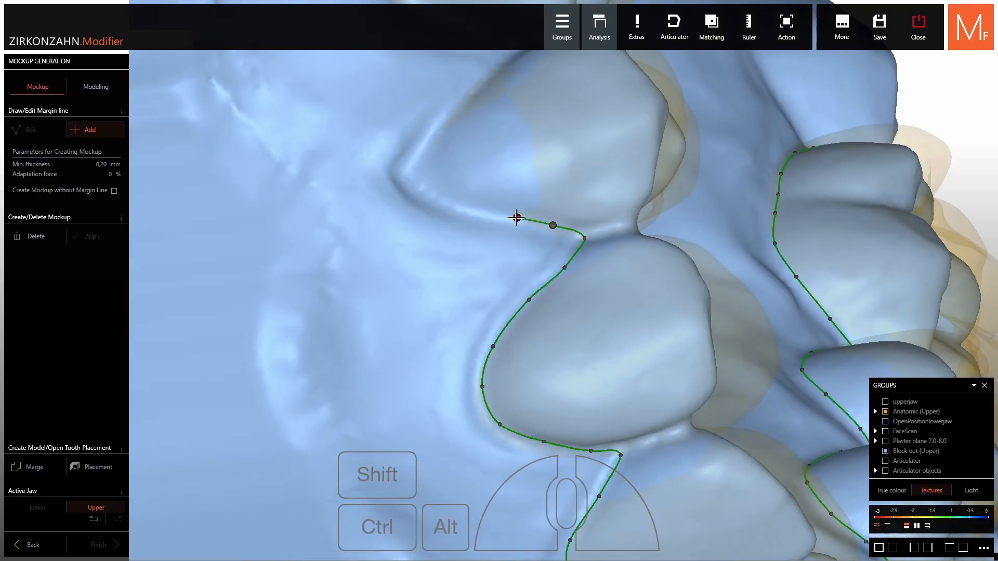
right_drag(433, 138, 519, 287)
click(552, 247)
right_drag(553, 247, 556, 245)
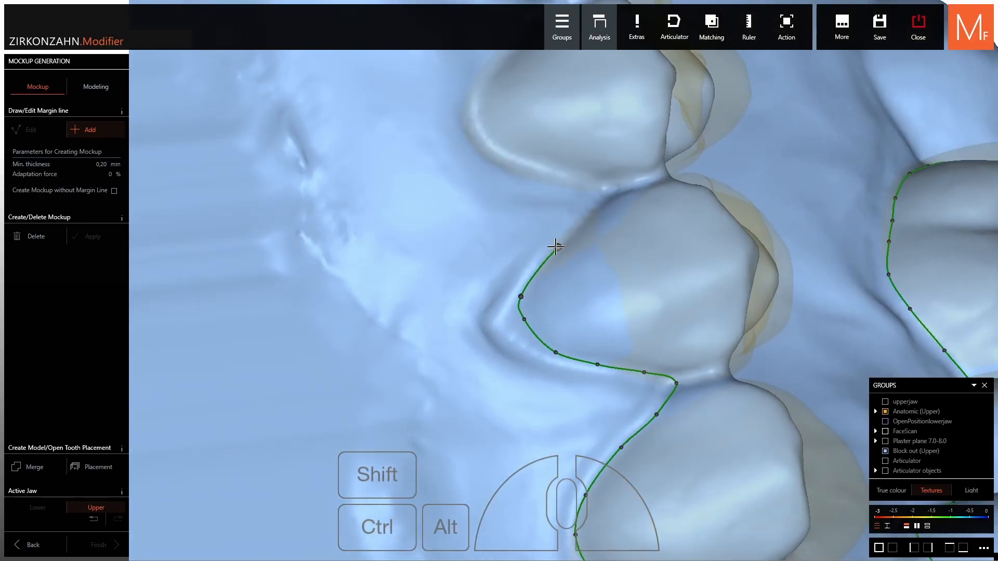
click(593, 212)
click(612, 190)
Continue the margin line around the buccal gingival edge of premolar 25 to the gap beside molar 26.
click(536, 164)
click(501, 147)
click(476, 119)
right_click(493, 125)
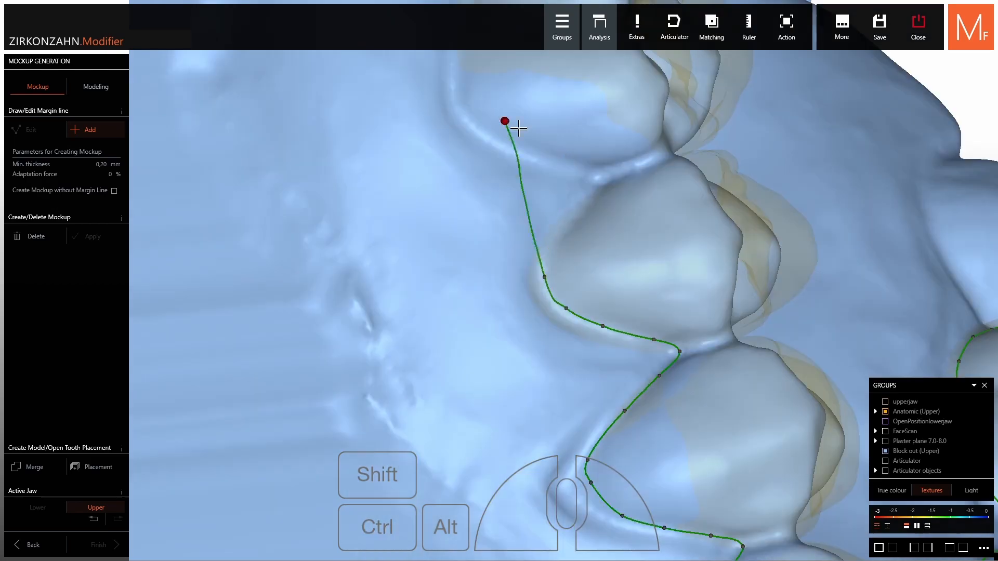
click(609, 167)
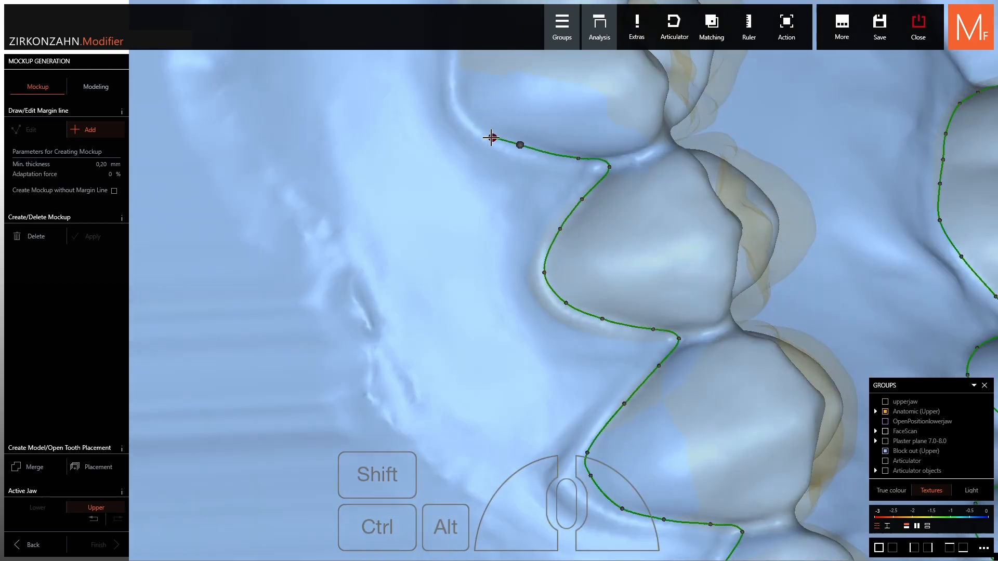
Lead the margin line along the buccal edge of molar 26 and around its distal side, and close it at its start.
right_drag(491, 137, 542, 218)
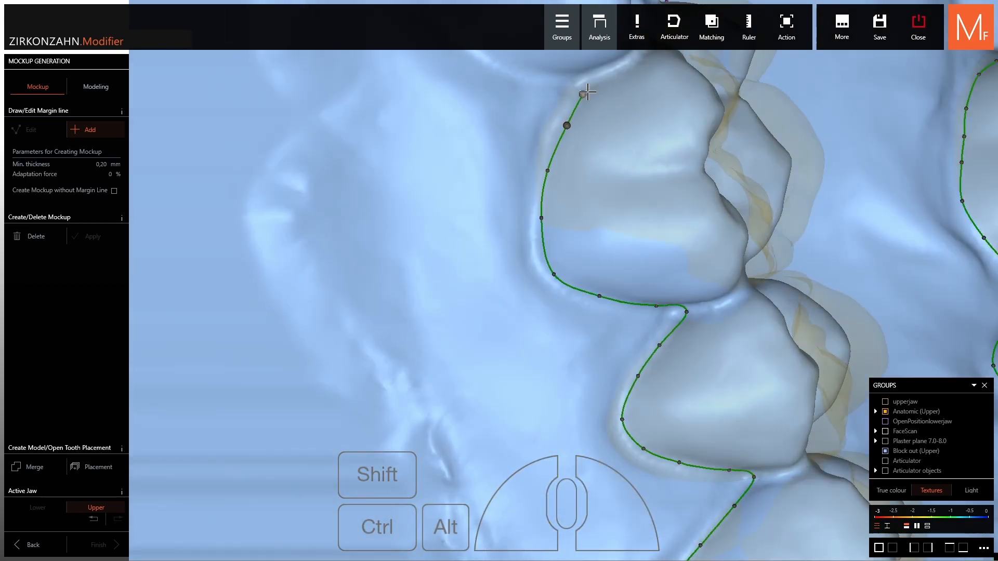
right_drag(587, 92, 617, 179)
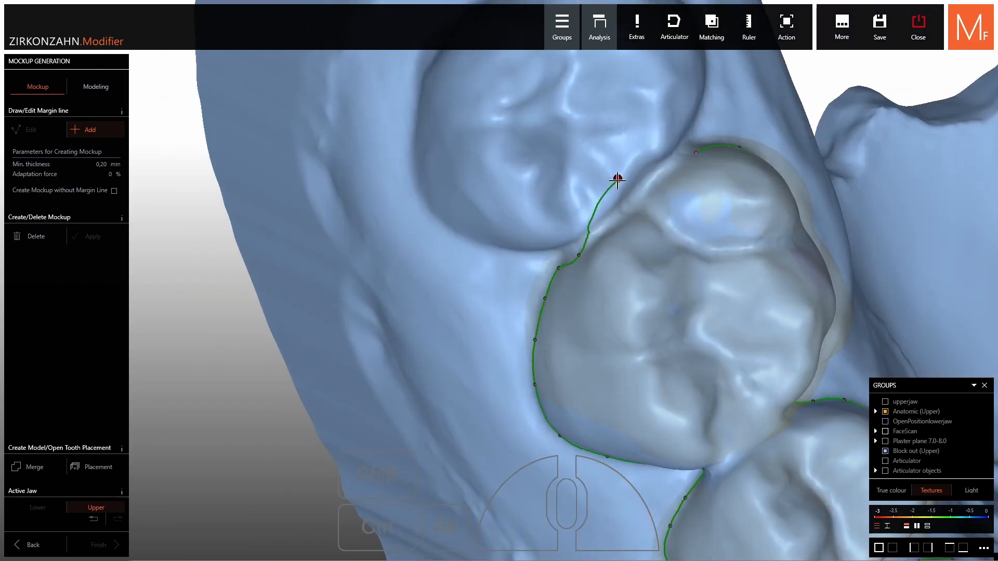
double_click(659, 182)
drag(651, 209, 642, 204)
Set the adaptation force for creating the mockup to 1 %.
scroll(620, 156, down, 5)
right_drag(620, 156, 656, 281)
scroll(624, 198, down, 8)
scroll(657, 283, up, 2)
right_drag(657, 280, 657, 289)
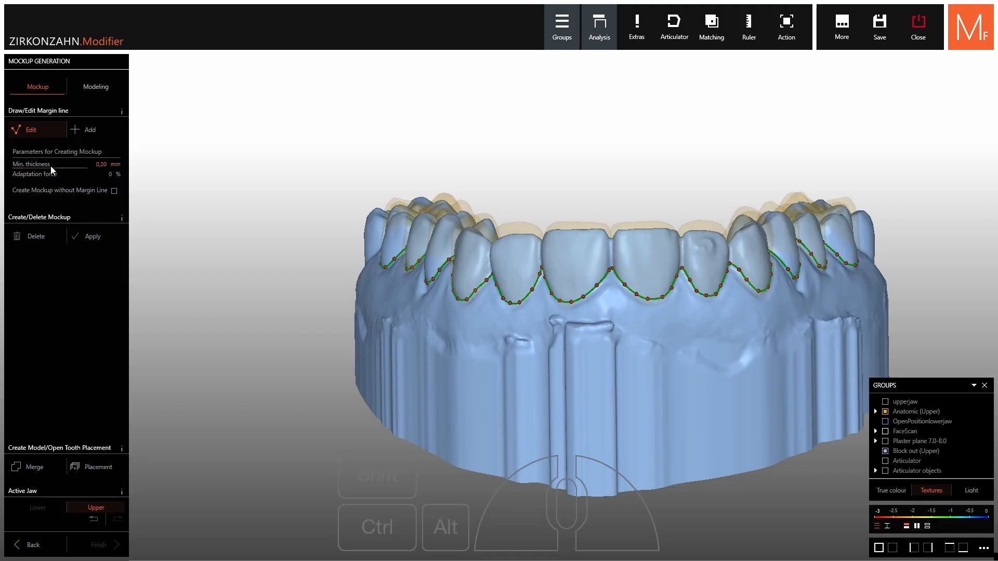
click(23, 179)
drag(23, 179, 18, 179)
Enable mockup creation without margin line and generate the mockup.
click(85, 192)
right_drag(119, 202, 170, 220)
click(89, 238)
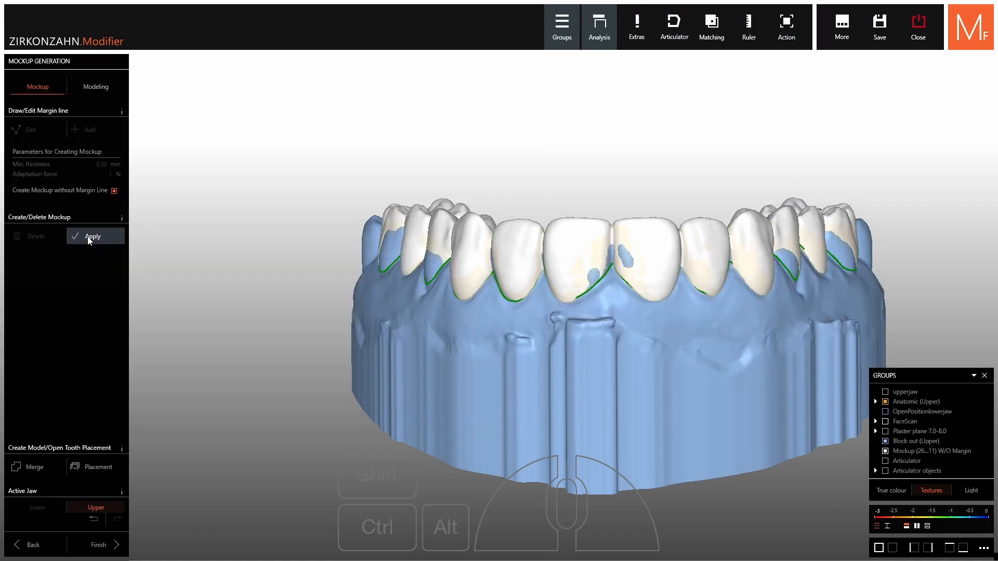
Hide the block out and the anatomic teeth, show the upper jaw scan, and examine how the mockup fits on it.
scroll(495, 293, up, 4)
ctrl+middle_click(698, 375)
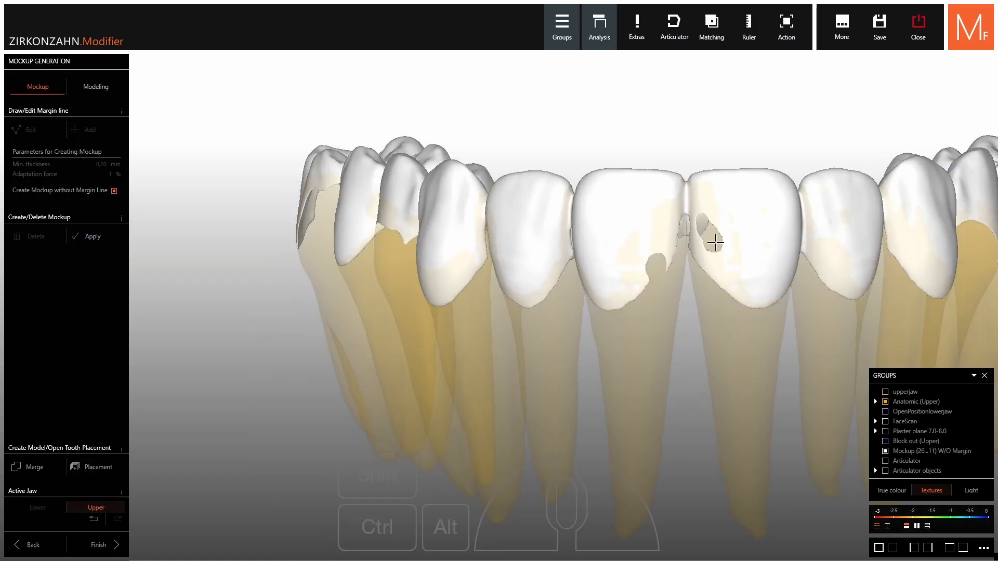
click(885, 402)
right_drag(695, 232, 669, 335)
scroll(617, 350, down, 3)
click(884, 392)
scroll(670, 335, up, 3)
right_drag(669, 335, 666, 286)
scroll(667, 268, down, 3)
right_drag(456, 215, 457, 215)
Disable creation without margin line and generate the mockup again using the drawn margin line.
click(114, 191)
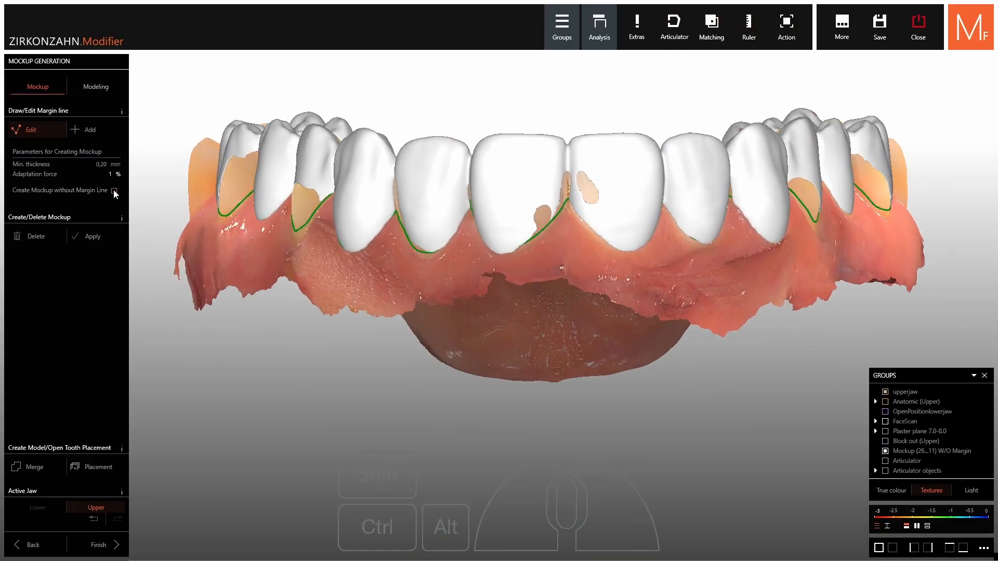
click(94, 237)
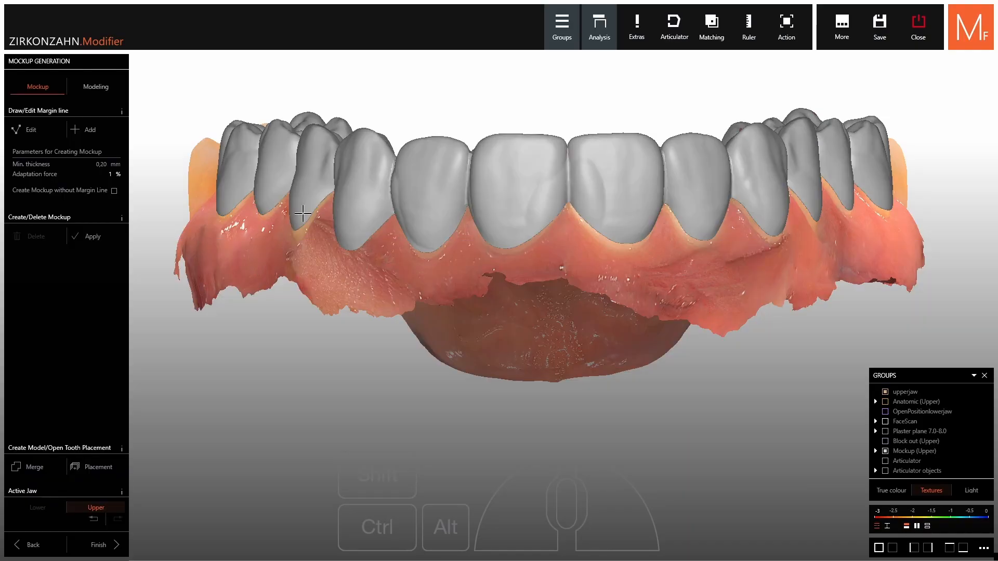
right_drag(498, 181, 283, 260)
right_drag(644, 180, 642, 140)
Switch to free modelling of the mockup and set the large brush size to 3 mm.
click(96, 90)
scroll(506, 232, up, 3)
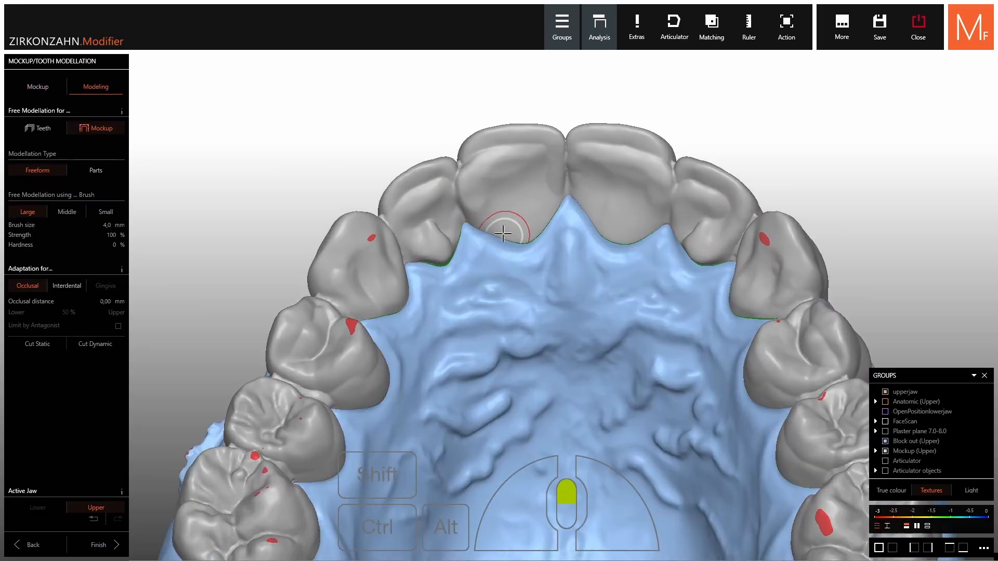
right_drag(514, 234, 585, 281)
scroll(585, 281, up, 4)
mouse_move(585, 280)
ctrl+mouse_down()
mouse_move(508, 207)
mouse_move(345, 290)
mouse_move(381, 259)
mouse_move(367, 268)
ctrl+mouse_up()
ctrl+shift+scroll(352, 274, down, 2)
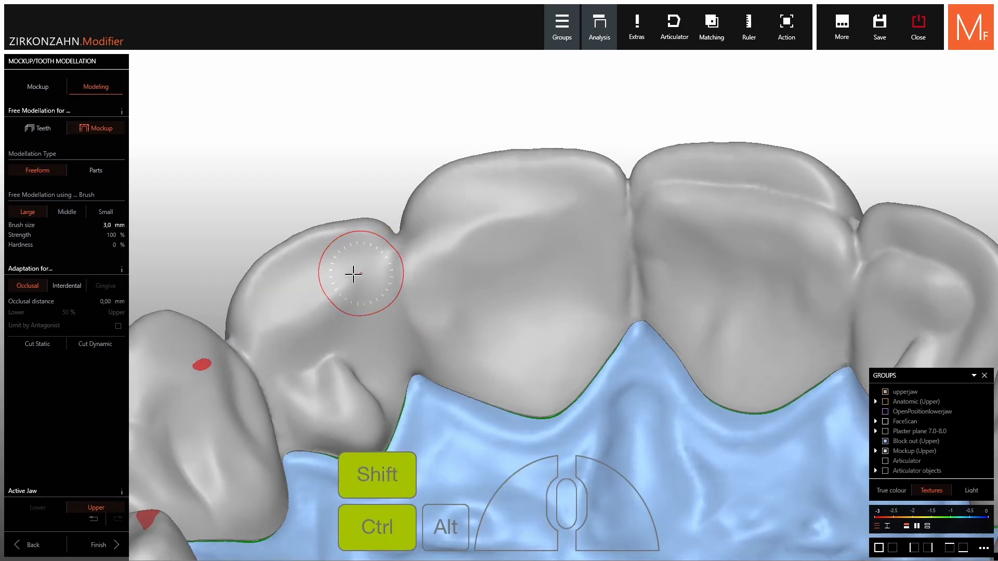
Set the brush size to 2 mm and remove material from the palatal surface of central incisor 11 towards lateral incisor 12.
mouse_move(352, 274)
right_down()
mouse_move(349, 254)
mouse_move(359, 270)
right_up()
scroll(499, 234, up, 2)
shift+scroll(534, 212, down, 3)
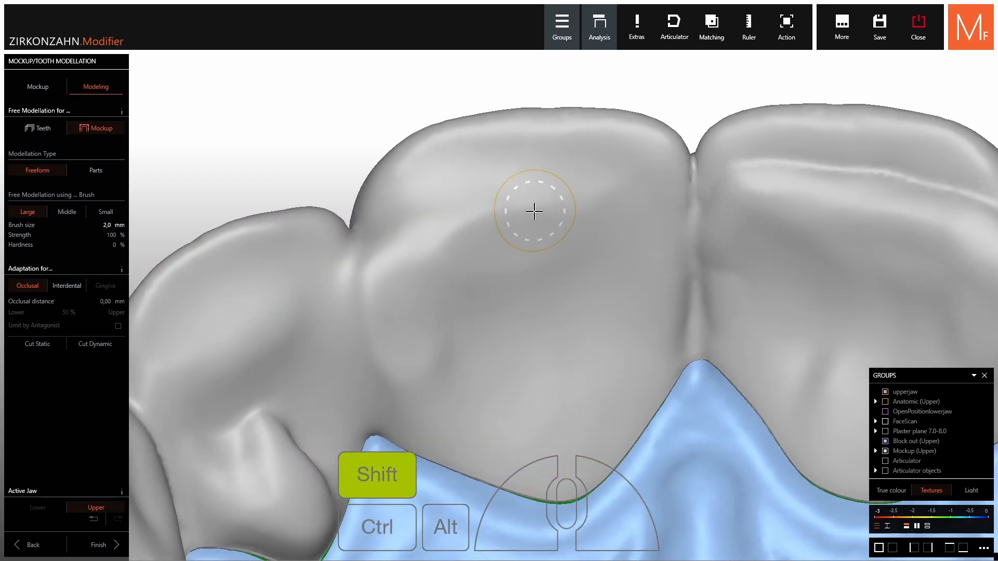
mouse_move(534, 211)
shift+mouse_down()
mouse_move(437, 236)
mouse_move(406, 305)
mouse_move(392, 281)
mouse_move(489, 205)
mouse_move(452, 214)
mouse_move(469, 281)
shift+mouse_up()
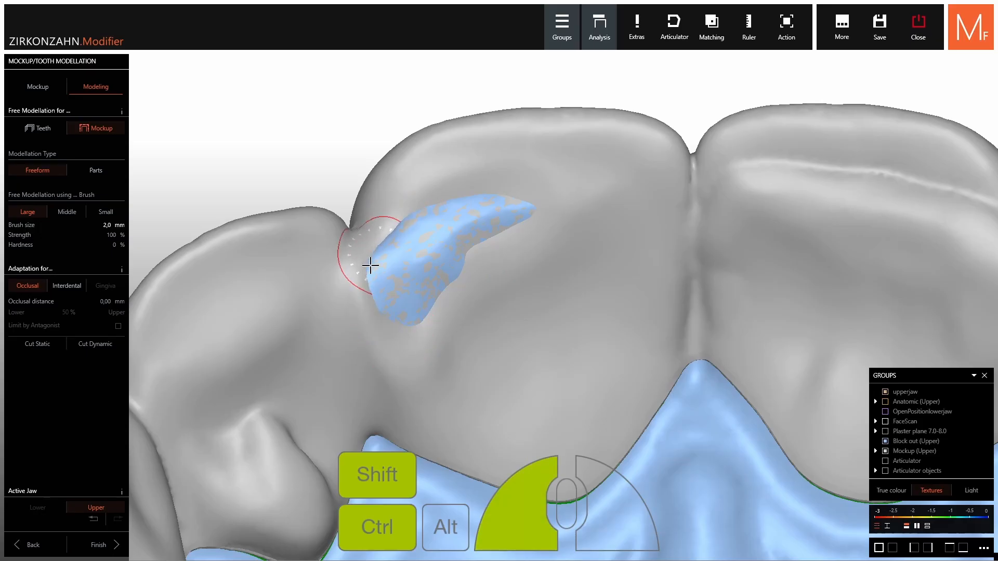
ctrl+shift+drag(370, 265, 366, 272)
Set the brush size to 2.5 mm and smooth the palatal surfaces of lateral incisor 12 and canine 13.
scroll(366, 285, down, 4)
right_drag(366, 361, 387, 287)
right_drag(335, 318, 528, 292)
scroll(598, 278, up, 1)
shift+scroll(618, 275, up, 1)
mouse_move(621, 268)
ctrl+mouse_down()
mouse_move(613, 250)
mouse_move(623, 262)
mouse_move(559, 296)
ctrl+mouse_up()
scroll(633, 282, up, 2)
right_drag(554, 294, 546, 289)
mouse_move(535, 283)
ctrl+mouse_down()
mouse_move(525, 274)
mouse_move(512, 294)
ctrl+mouse_up()
Set the brush size to 3.5 mm and smooth the palatal surface around premolar 14.
middle_drag(333, 424, 445, 351)
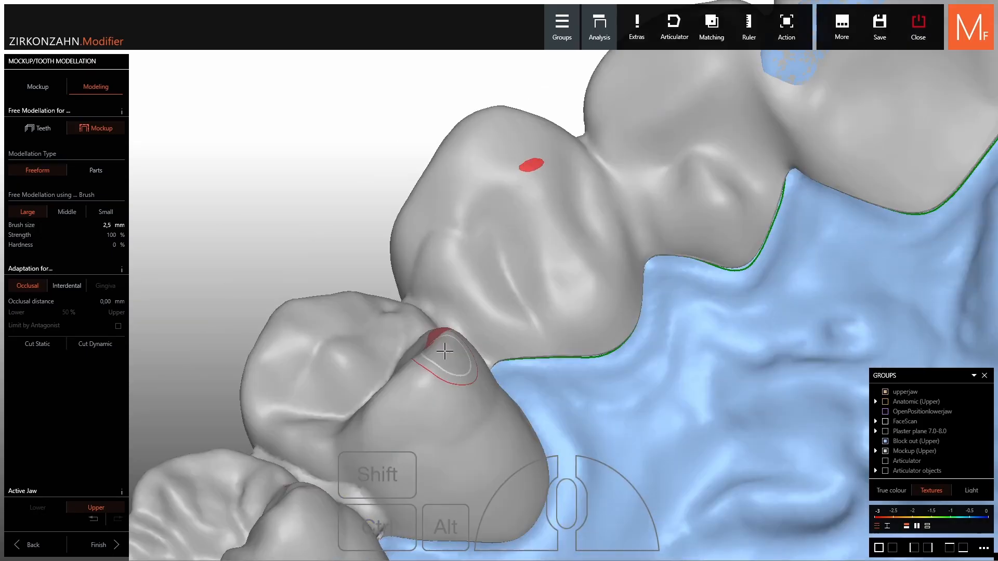
right_drag(445, 351, 448, 332)
shift+scroll(451, 280, up, 2)
ctrl+drag(450, 263, 441, 255)
middle_drag(388, 500, 481, 372)
scroll(545, 325, up, 2)
mouse_move(550, 333)
ctrl+mouse_down()
mouse_move(575, 296)
mouse_move(512, 354)
ctrl+mouse_up()
Set the brush size to 3 mm and smooth the occlusal surface of premolar 14.
right_drag(499, 366, 463, 387)
right_drag(405, 410, 372, 336)
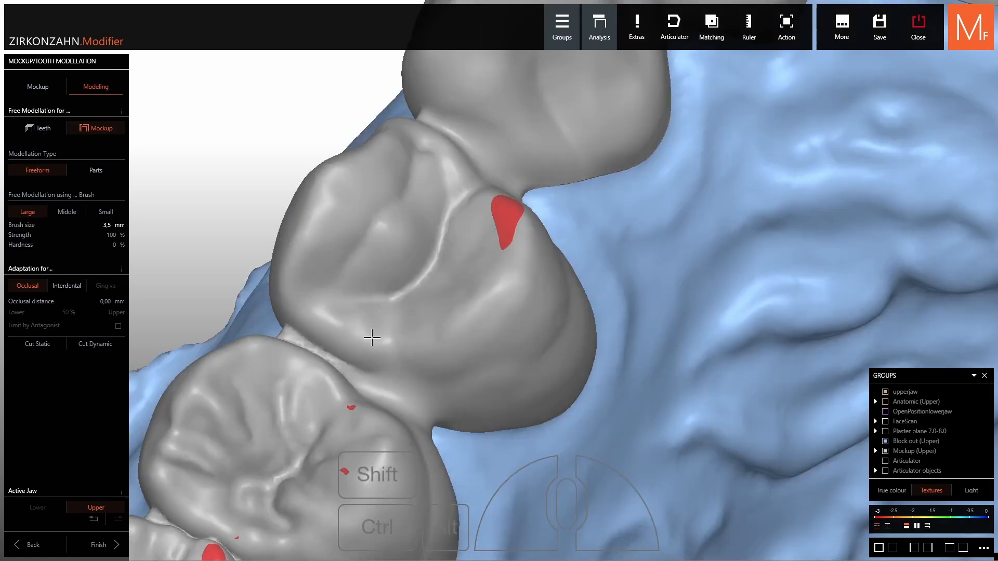
shift+scroll(371, 236, down, 1)
ctrl+drag(373, 231, 399, 194)
Set the brush size to 5 mm and smooth the palatal surfaces of premolar 15 and molar 16.
scroll(383, 276, down, 3)
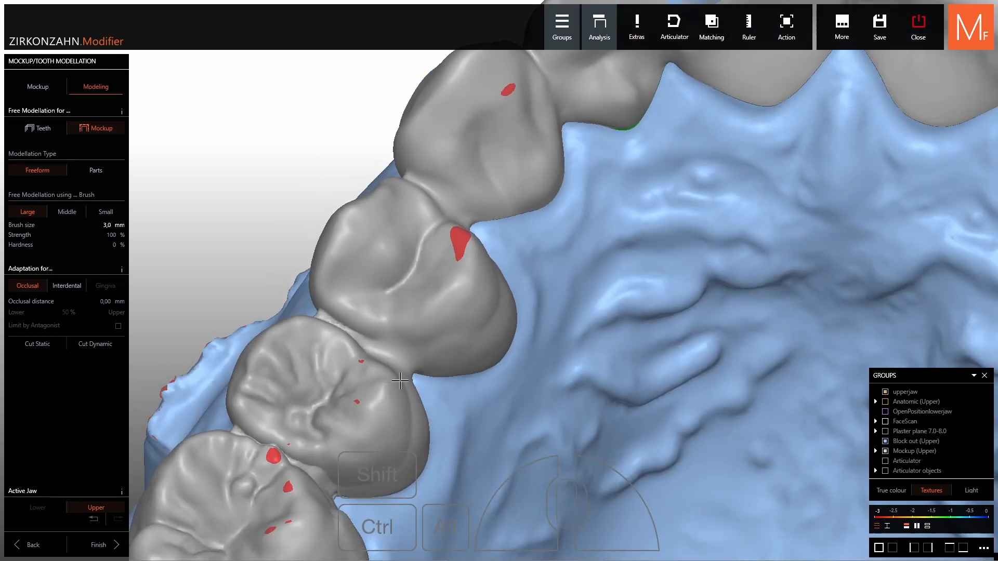
middle_drag(390, 411, 561, 312)
ctrl+scroll(562, 311, up, 4)
right_drag(561, 312, 562, 361)
mouse_move(560, 369)
ctrl+mouse_down()
mouse_move(599, 325)
mouse_move(536, 400)
ctrl+mouse_up()
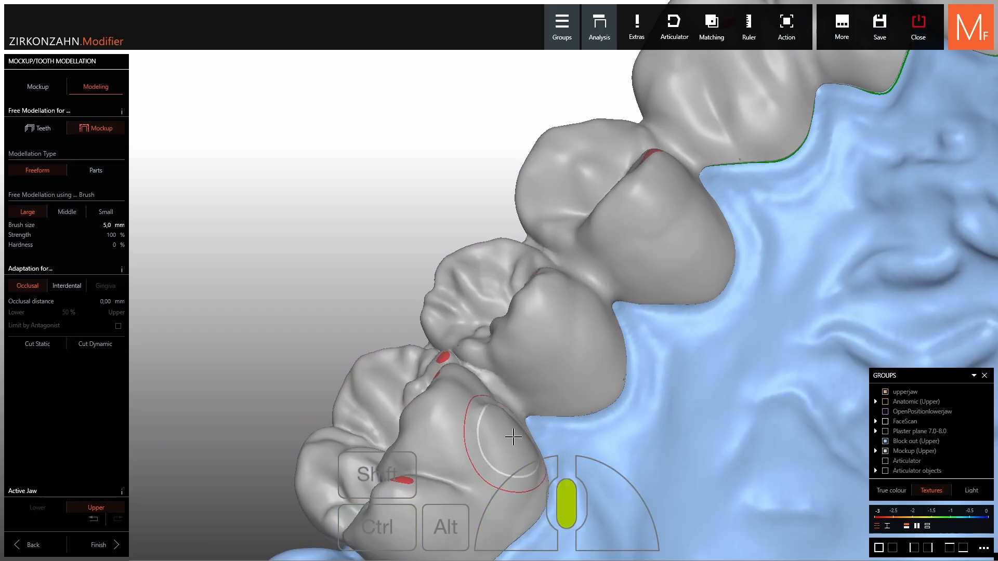
middle_drag(512, 437, 568, 289)
mouse_move(568, 311)
ctrl+mouse_down()
mouse_move(577, 360)
mouse_move(549, 274)
ctrl+mouse_up()
Reduce the brush size to 4 mm and smooth the buccal surfaces from molar 16 to premolar 14.
mouse_move(549, 281)
right_down()
mouse_move(628, 265)
mouse_move(613, 291)
right_up()
mouse_move(551, 332)
ctrl+mouse_down()
mouse_move(554, 389)
mouse_move(535, 332)
ctrl+mouse_up()
right_drag(535, 332, 525, 359)
shift+scroll(519, 333, down, 2)
ctrl+drag(504, 306, 467, 307)
right_drag(388, 217, 450, 241)
ctrl+drag(450, 241, 452, 246)
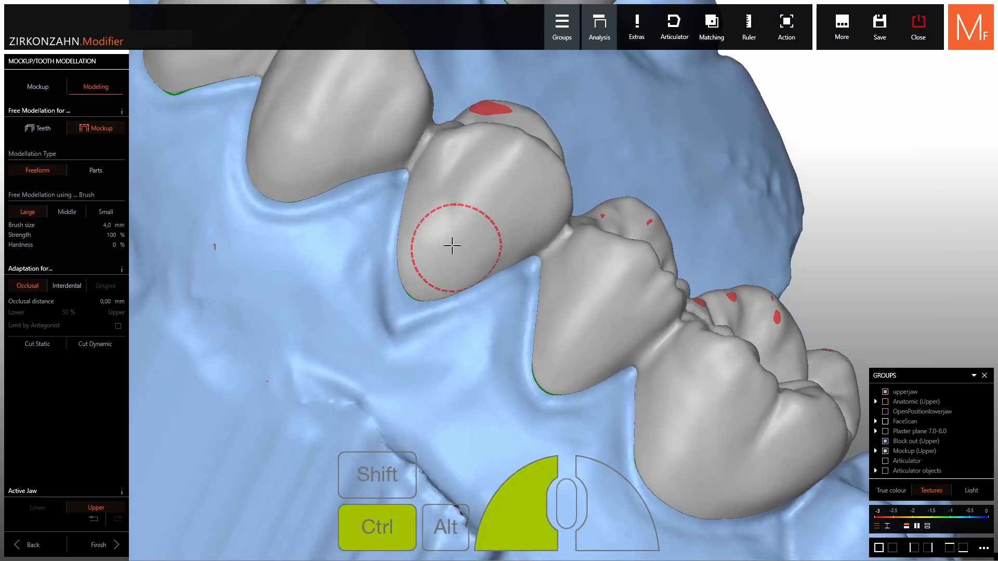
Smooth the outer surfaces of premolar 14 and canine 13 with the 4 mm brush.
right_drag(487, 218, 580, 314)
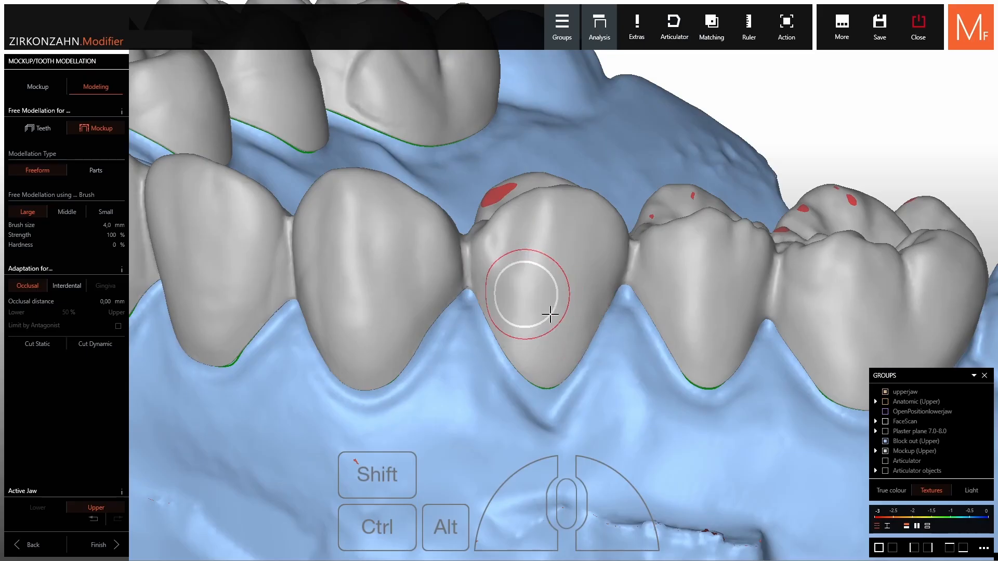
ctrl+shift+drag(527, 295, 499, 268)
right_drag(496, 273, 465, 327)
mouse_move(437, 353)
ctrl+mouse_down()
mouse_move(408, 363)
mouse_move(359, 343)
ctrl+mouse_up()
Set the brush size to 3.5 mm and smooth the labial surfaces of canine 13 and lateral incisor 12.
mouse_move(322, 340)
right_down()
mouse_move(357, 331)
mouse_move(586, 436)
right_up()
shift+scroll(513, 297, down, 1)
ctrl+drag(496, 240, 494, 250)
mouse_move(491, 257)
right_down()
mouse_move(562, 247)
mouse_move(545, 265)
right_up()
ctrl+drag(406, 175, 410, 184)
mouse_move(416, 208)
right_down()
mouse_move(429, 214)
mouse_move(400, 212)
right_up()
Smooth the labial surfaces of central incisors 11 and 21 with the 3.5 mm brush.
mouse_move(356, 203)
ctrl+mouse_down()
mouse_move(304, 310)
mouse_move(315, 278)
ctrl+mouse_up()
right_drag(317, 280, 348, 322)
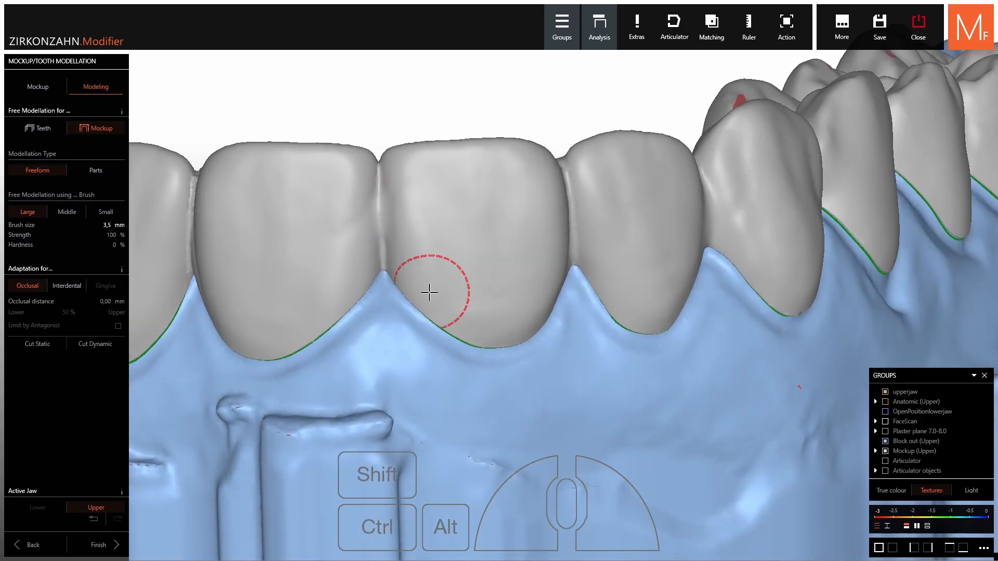
right_drag(429, 292, 419, 271)
ctrl+drag(359, 205, 356, 221)
Smooth the labial surface of lateral incisor 22 and the adjoining area of central incisor 21.
scroll(248, 276, down, 3)
mouse_move(247, 275)
right_down()
mouse_move(442, 306)
mouse_move(468, 323)
right_up()
scroll(473, 328, up, 3)
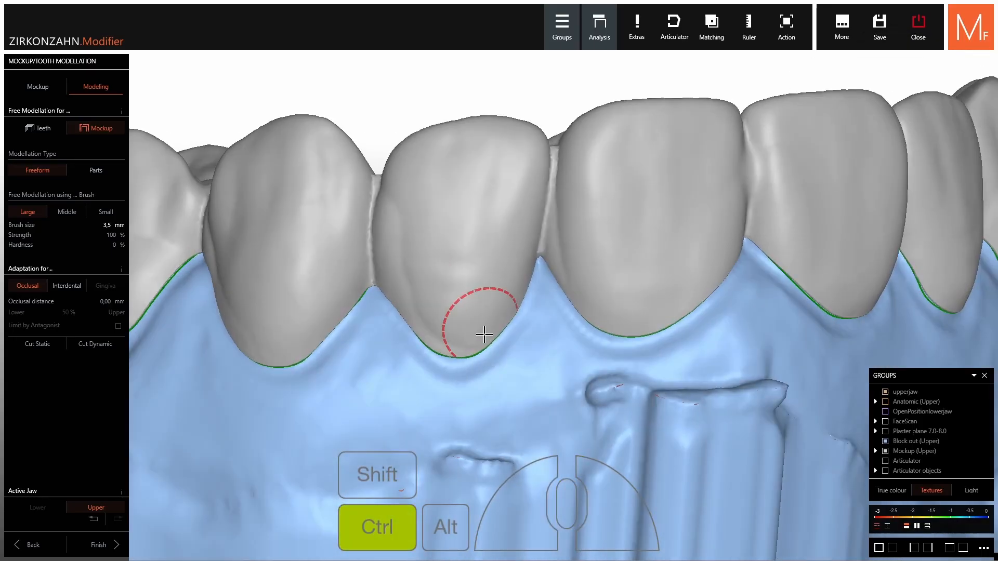
ctrl+drag(485, 359, 487, 358)
right_drag(499, 350, 525, 343)
ctrl+drag(612, 309, 564, 224)
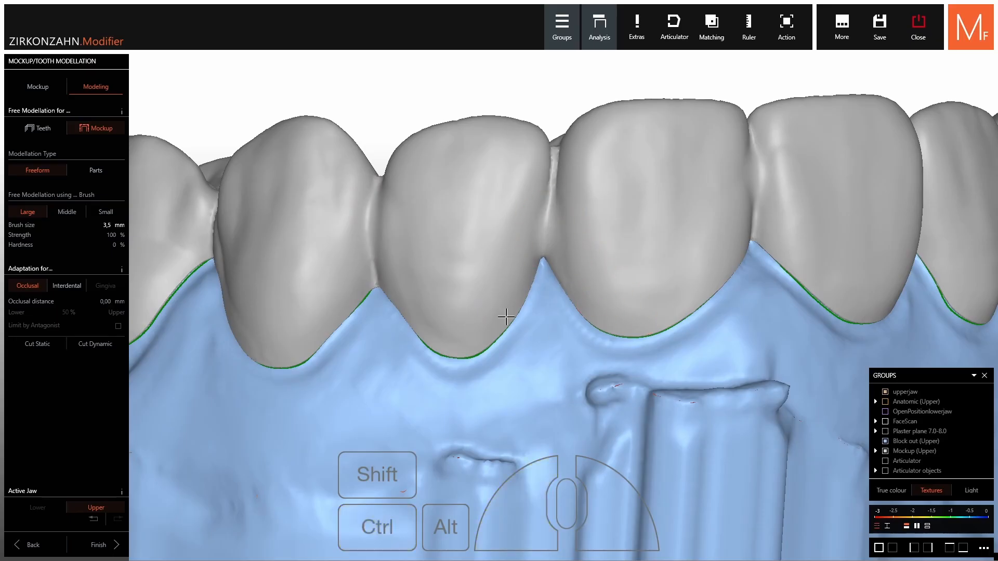
Smooth the outer surfaces of canine 23 and premolars 24 and 25 with the 3.5 mm brush.
scroll(506, 317, down, 3)
mouse_move(506, 317)
right_down()
mouse_move(572, 291)
mouse_move(550, 304)
right_up()
ctrl+drag(489, 291, 474, 284)
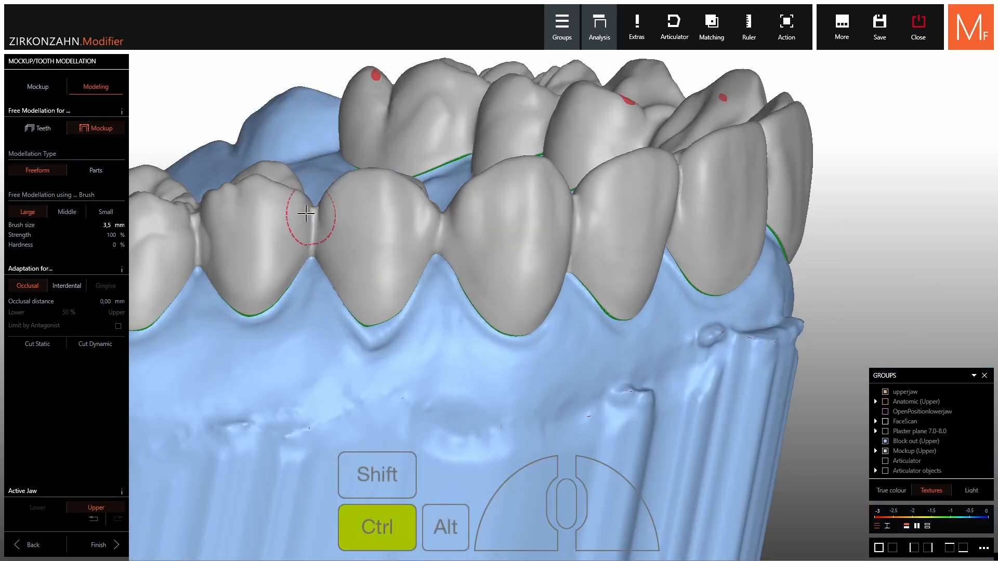
right_drag(307, 215, 358, 293)
mouse_move(418, 252)
ctrl+mouse_down()
mouse_move(419, 241)
mouse_move(354, 265)
mouse_move(363, 266)
ctrl+mouse_up()
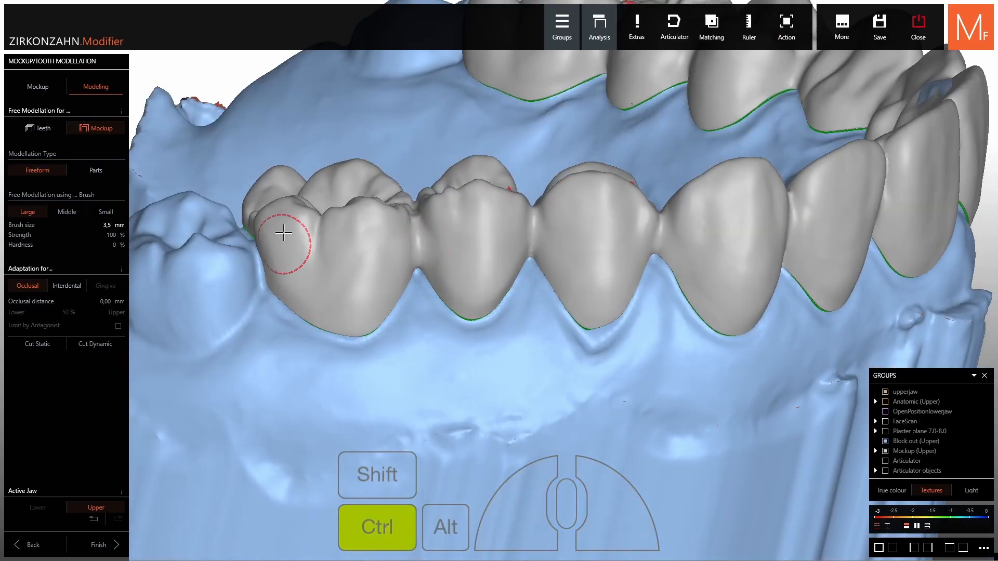
Smooth the buccal surface of molar 26 and its transition to the neighbouring premolar.
mouse_move(283, 232)
right_down()
mouse_move(292, 274)
mouse_move(287, 266)
right_up()
ctrl+scroll(293, 258, down, 2)
mouse_move(287, 266)
ctrl+shift+mouse_down()
mouse_move(293, 250)
mouse_move(283, 236)
ctrl+shift+mouse_up()
scroll(289, 259, up, 3)
mouse_move(283, 229)
right_down()
mouse_move(338, 205)
mouse_move(363, 250)
right_up()
shift+scroll(577, 314, up, 2)
mouse_move(550, 296)
ctrl+shift+mouse_down()
mouse_move(484, 256)
mouse_move(488, 265)
ctrl+shift+mouse_up()
mouse_move(488, 265)
right_down()
mouse_move(512, 312)
mouse_move(545, 296)
right_up()
ctrl+shift+drag(566, 156, 586, 134)
Smooth the palatal surfaces and cusps of molar 26 and premolar 25 with the 3.5 mm brush.
middle_drag(586, 133, 557, 296)
mouse_move(551, 270)
ctrl+mouse_down()
mouse_move(541, 245)
mouse_move(696, 247)
ctrl+mouse_up()
middle_drag(779, 244, 618, 280)
ctrl+shift+drag(618, 280, 632, 279)
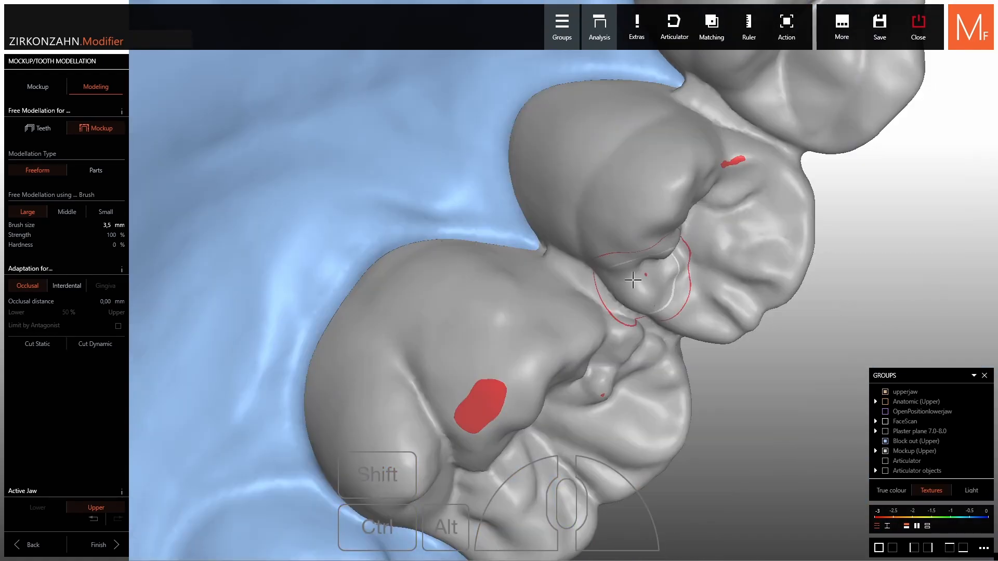
right_drag(632, 280, 642, 267)
ctrl+drag(541, 256, 598, 179)
mouse_move(635, 128)
ctrl+mouse_down()
mouse_move(583, 222)
mouse_move(587, 242)
mouse_move(593, 198)
mouse_move(668, 86)
ctrl+mouse_up()
right_drag(668, 86, 604, 139)
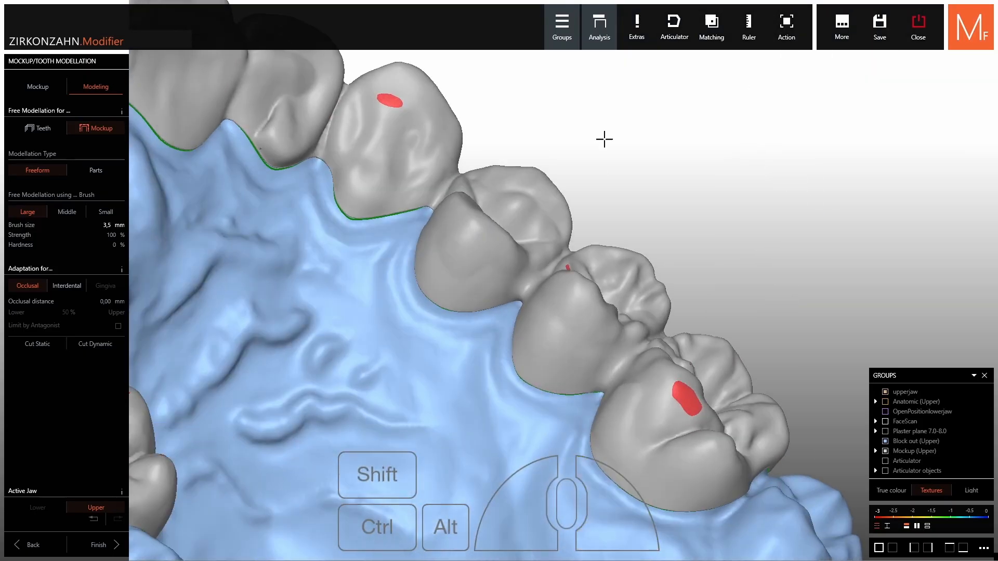
Smooth the palatal surfaces of premolars 25 and 24 towards canine 23.
scroll(585, 334, up, 2)
ctrl+drag(580, 333, 564, 333)
mouse_move(452, 247)
ctrl+mouse_down()
mouse_move(403, 220)
mouse_move(398, 192)
ctrl+mouse_up()
middle_drag(264, 111, 414, 192)
right_drag(416, 194, 403, 158)
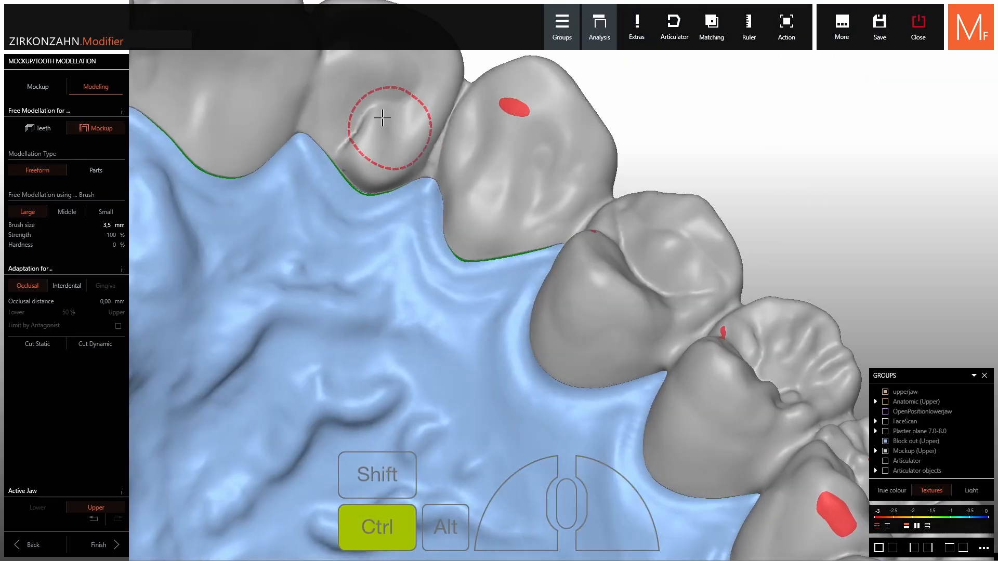
Smooth the palatal surfaces of canine 23, lateral incisor 22 and central incisor 21.
ctrl+drag(382, 118, 375, 136)
right_drag(374, 136, 457, 200)
mouse_move(519, 273)
ctrl+shift+mouse_down()
mouse_move(525, 280)
mouse_move(510, 245)
ctrl+shift+mouse_up()
right_drag(509, 245, 525, 224)
ctrl+drag(554, 200, 551, 182)
mouse_move(410, 139)
ctrl+mouse_down()
mouse_move(372, 101)
mouse_move(407, 118)
mouse_move(462, 177)
mouse_move(290, 173)
ctrl+mouse_up()
Finish the free modelling and merge the mockup, leaving its holes open.
scroll(441, 218, down, 5)
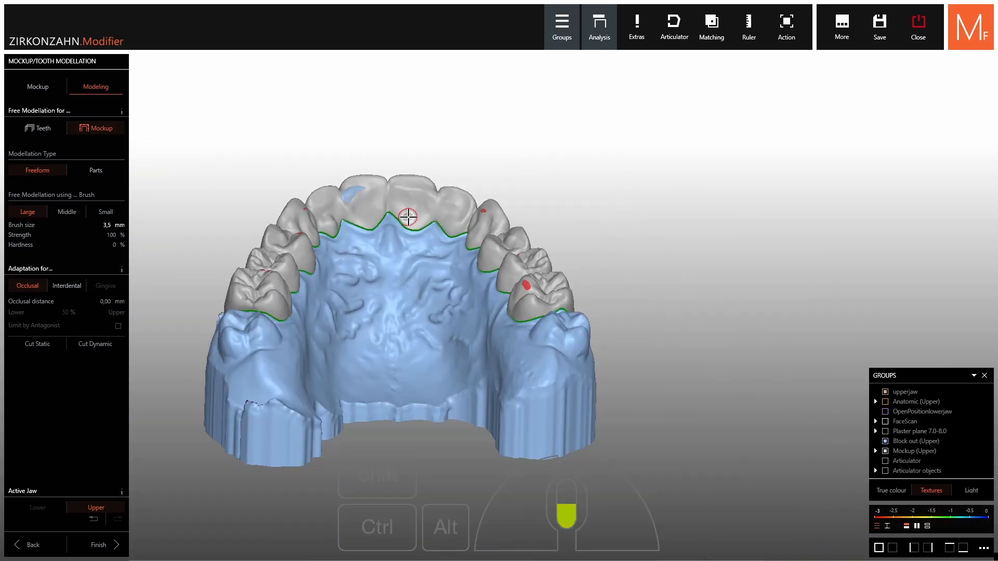
right_drag(408, 217, 423, 382)
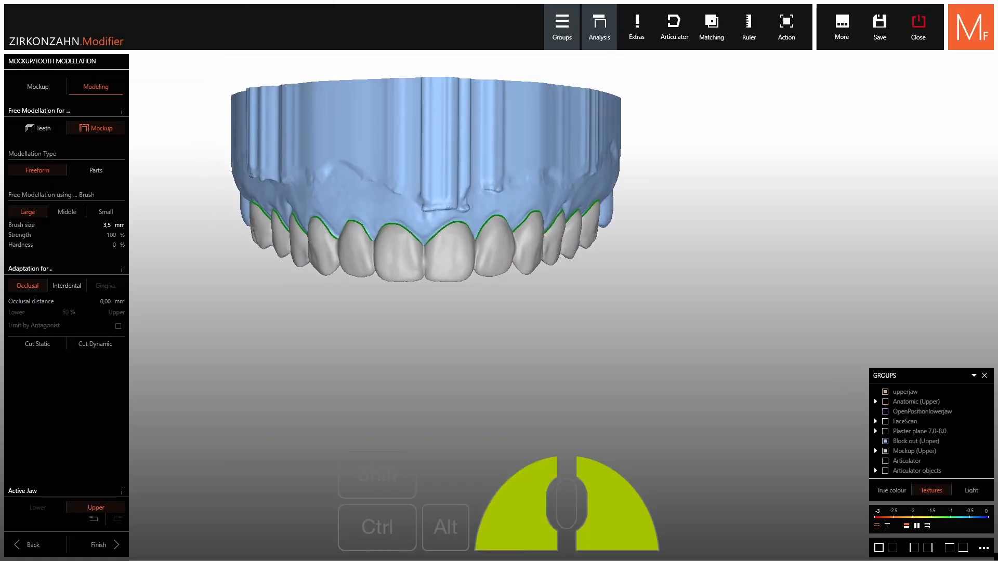
right_drag(451, 207, 522, 272)
click(99, 545)
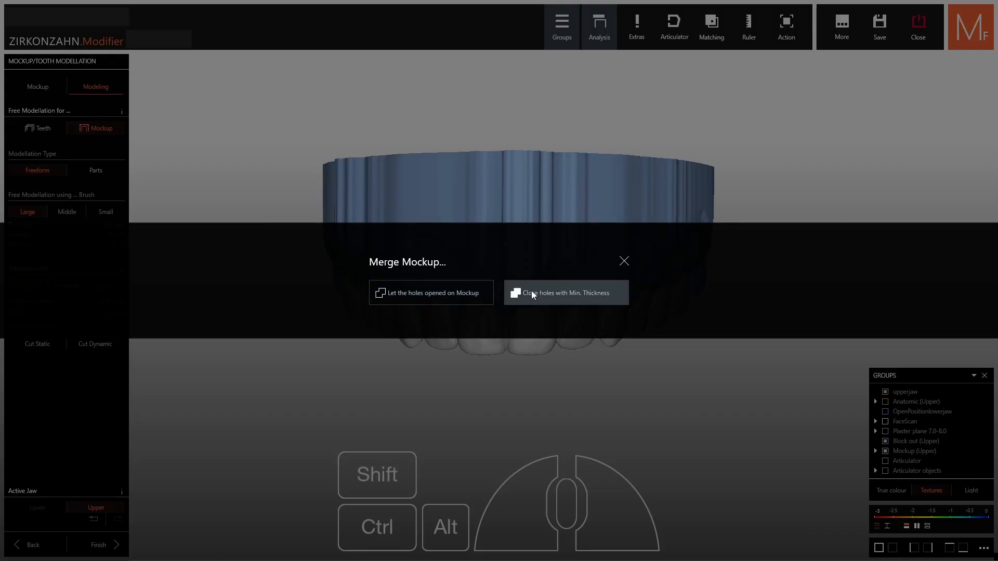
click(429, 298)
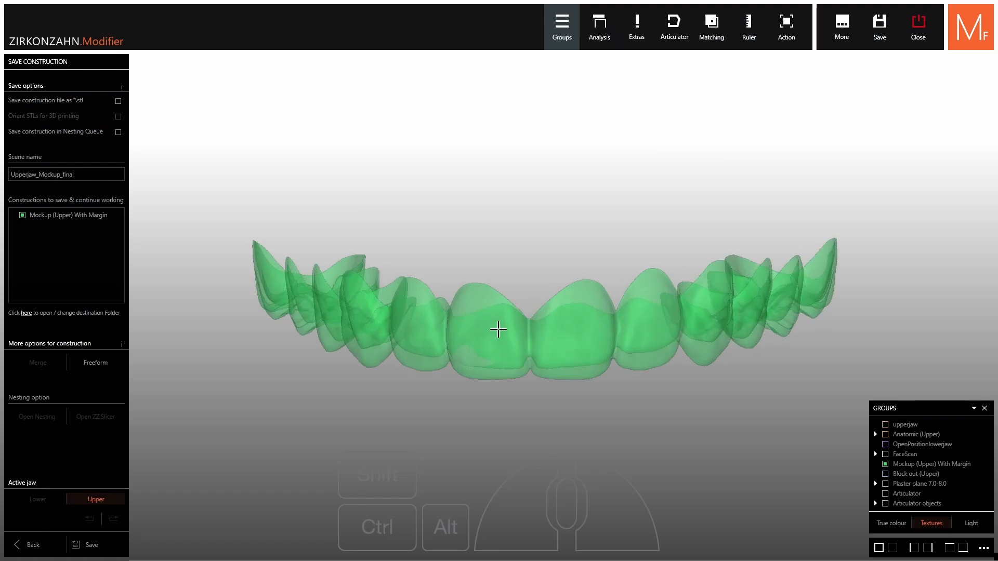
Inspect the merged mockup, displaying it with upperjaw, OpenPositionlowerjaw and smilingfacescan.
right_drag(498, 330, 491, 362)
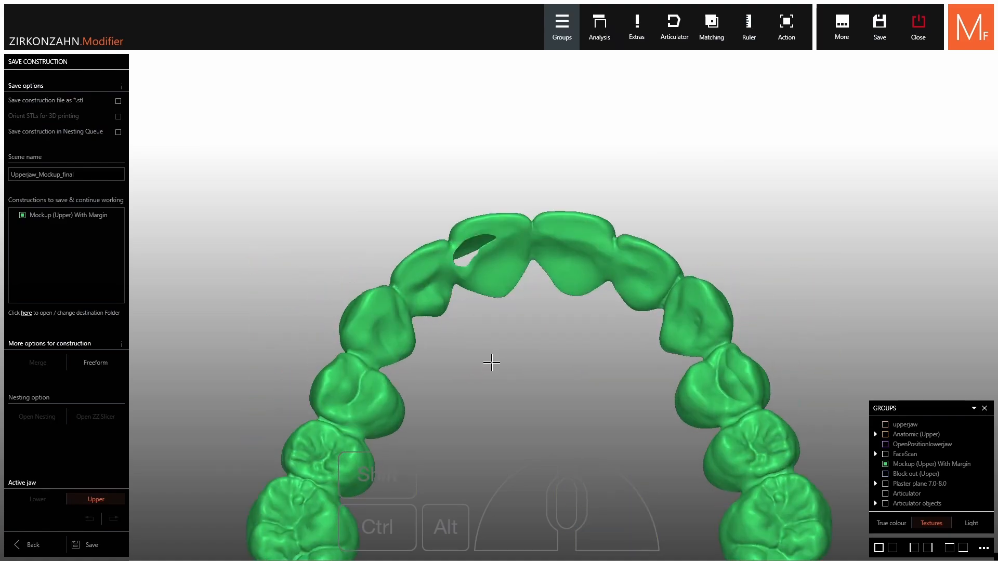
right_drag(437, 225, 434, 197)
right_drag(516, 151, 515, 153)
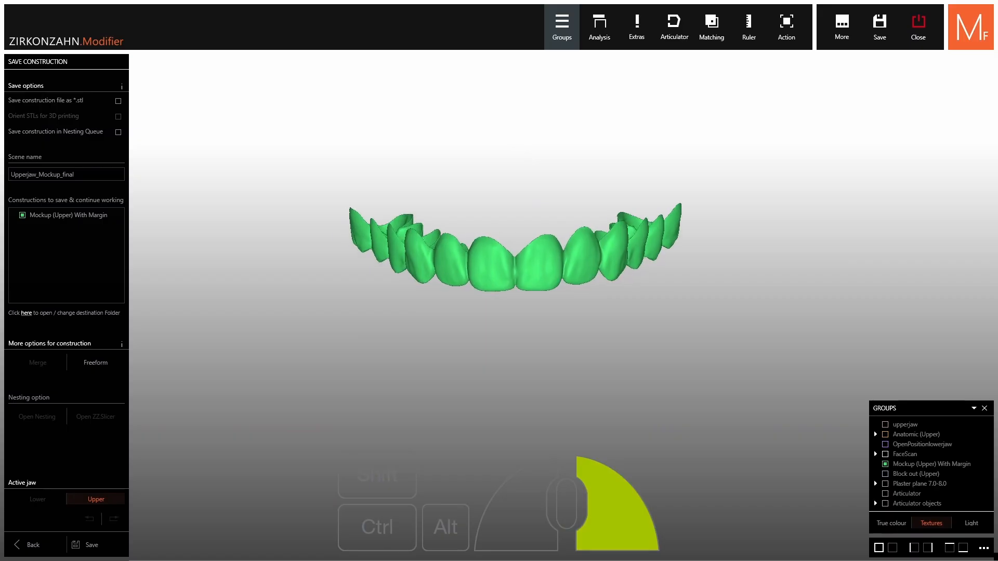
click(885, 424)
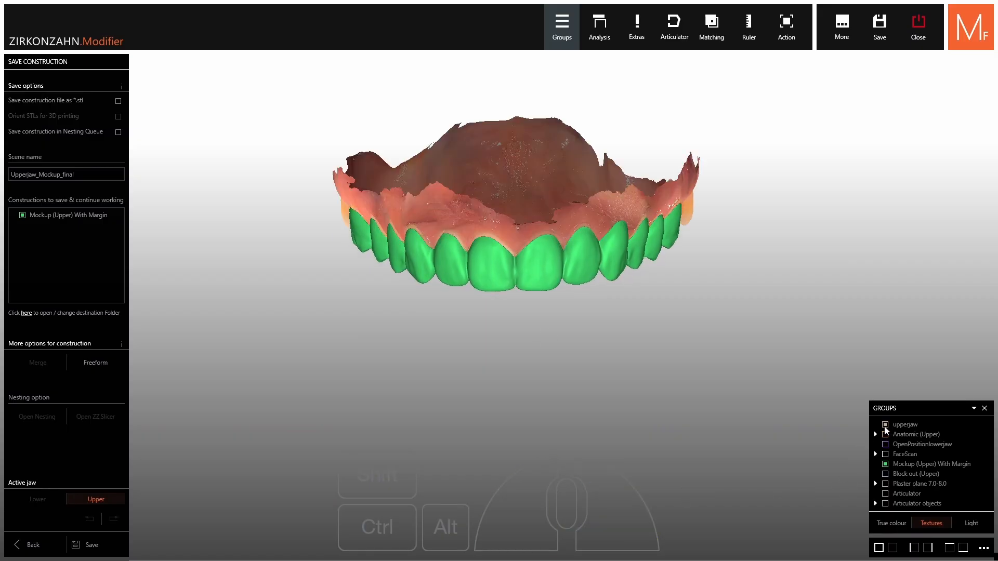
click(885, 445)
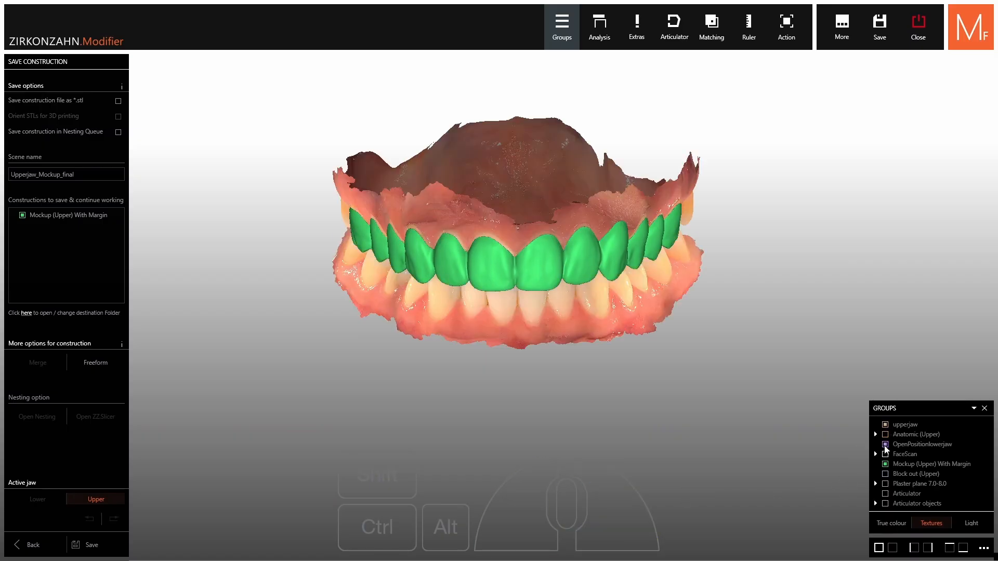
click(875, 454)
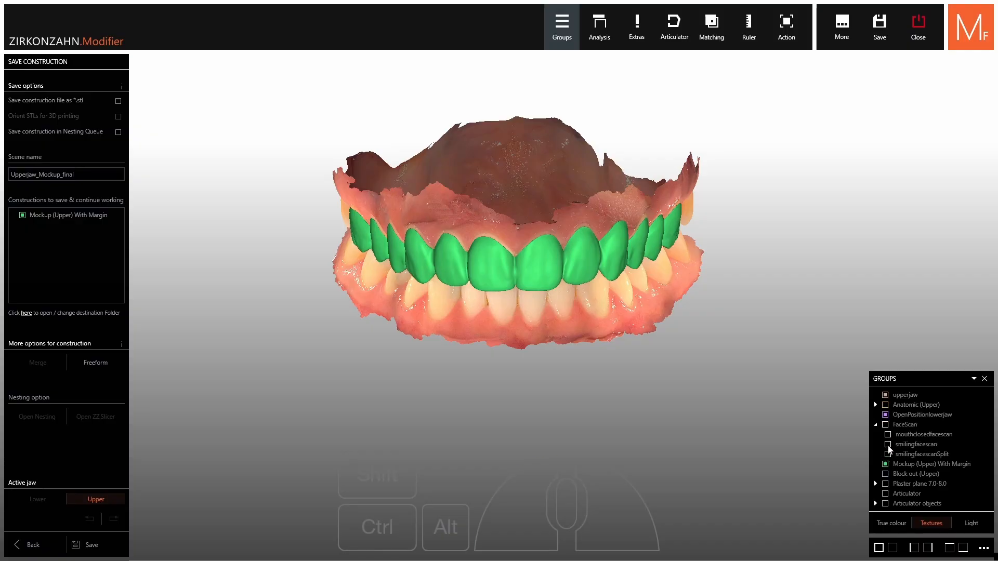
click(888, 444)
right_drag(664, 365, 636, 394)
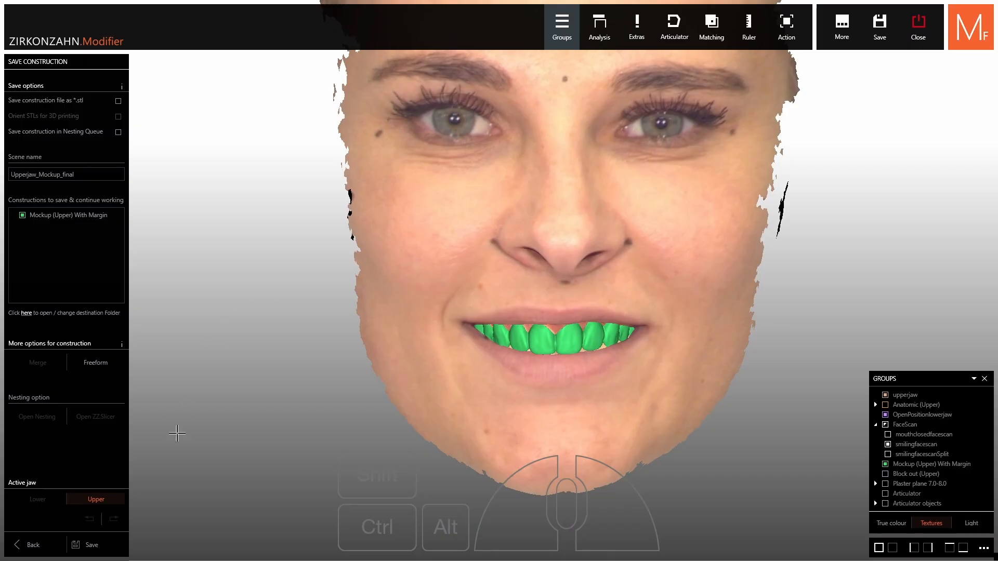
Save the construction under the scene name Upperjaw_Mockup_final and select the mockup's nesting file among all project files in Zirkonzahn.Archiv+.
click(97, 545)
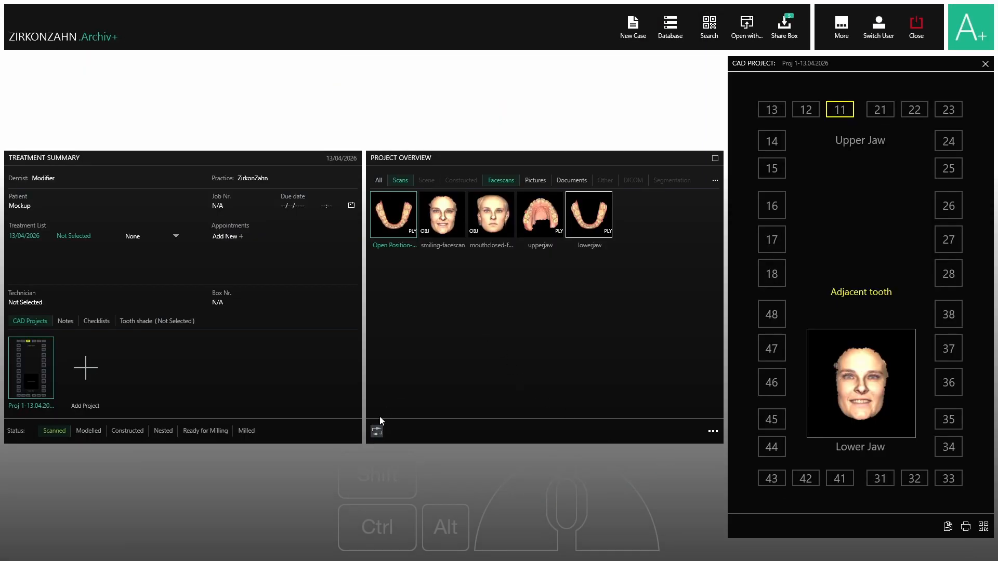
click(378, 181)
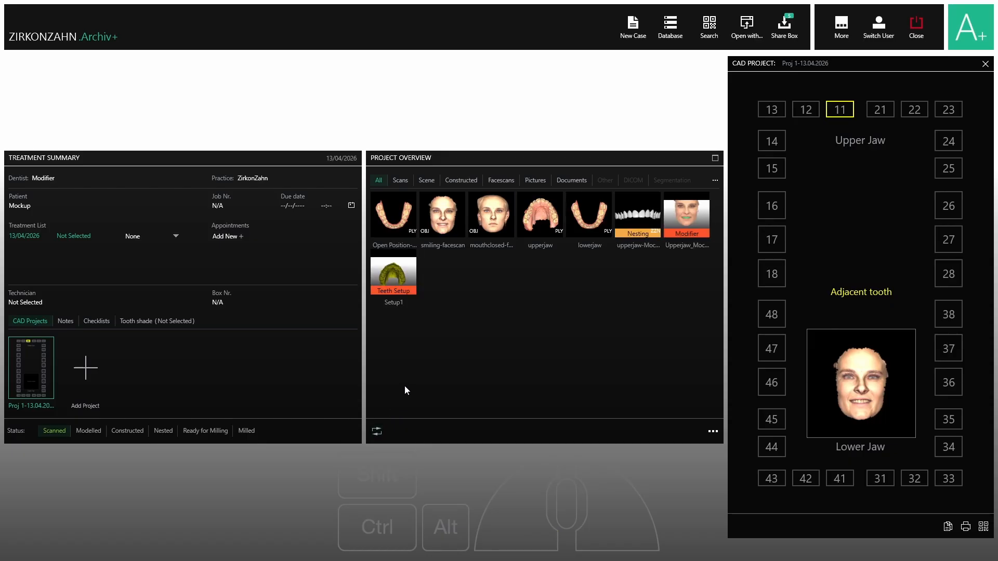
click(675, 218)
click(600, 320)
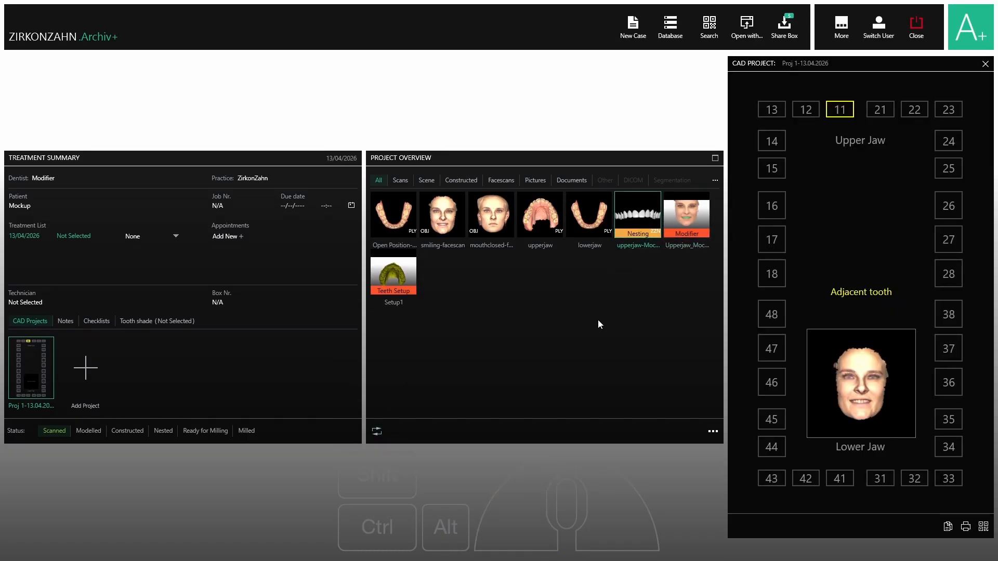